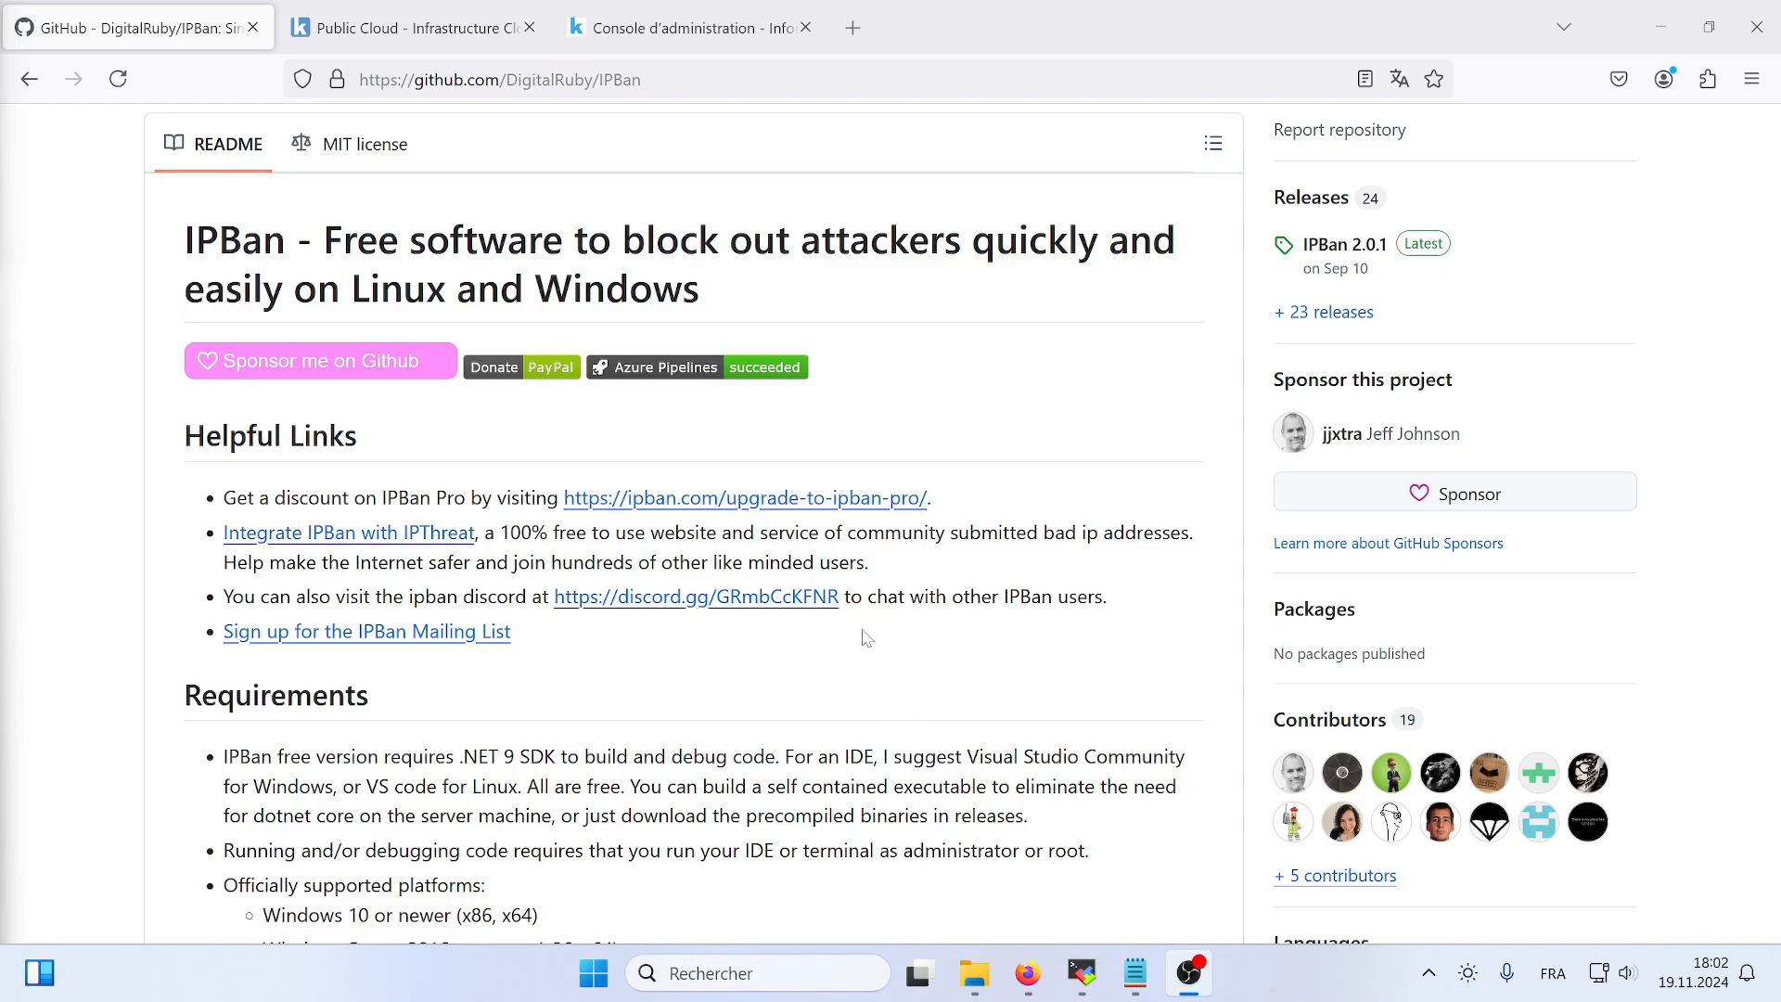
- Look through the Infomaniak Public Cloud site, including its pricing and calculator pages
left_click(454, 39)
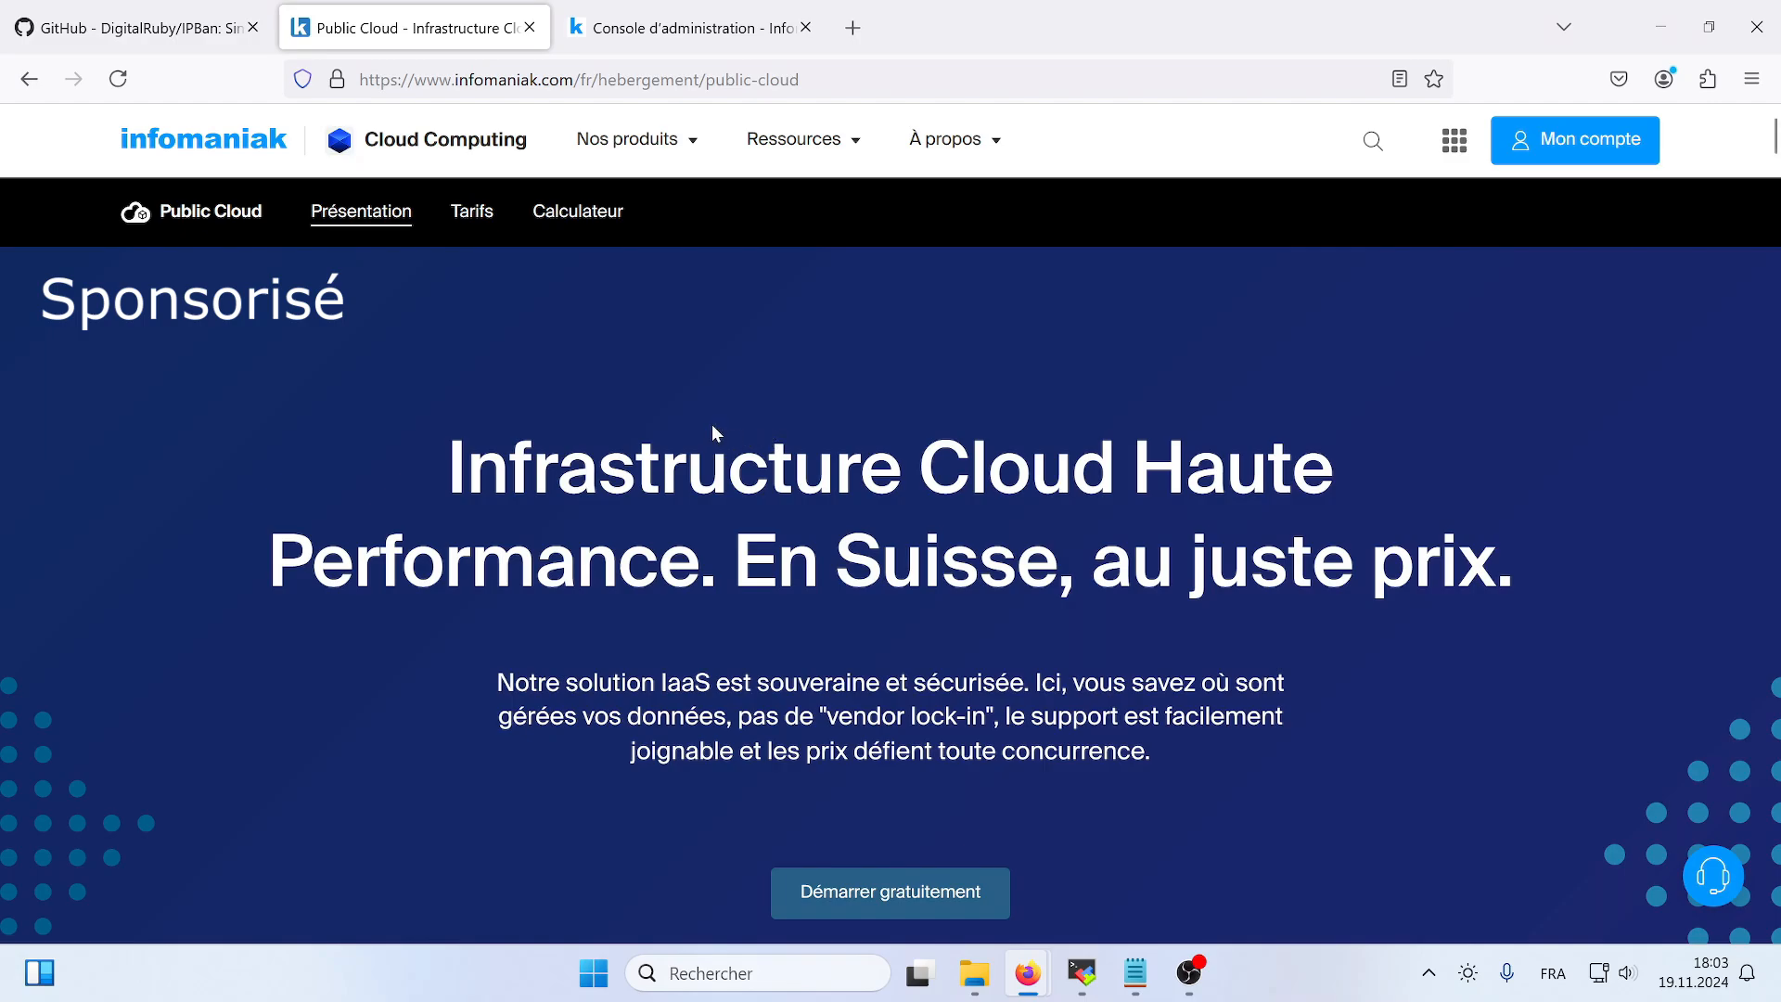
left_click(475, 219)
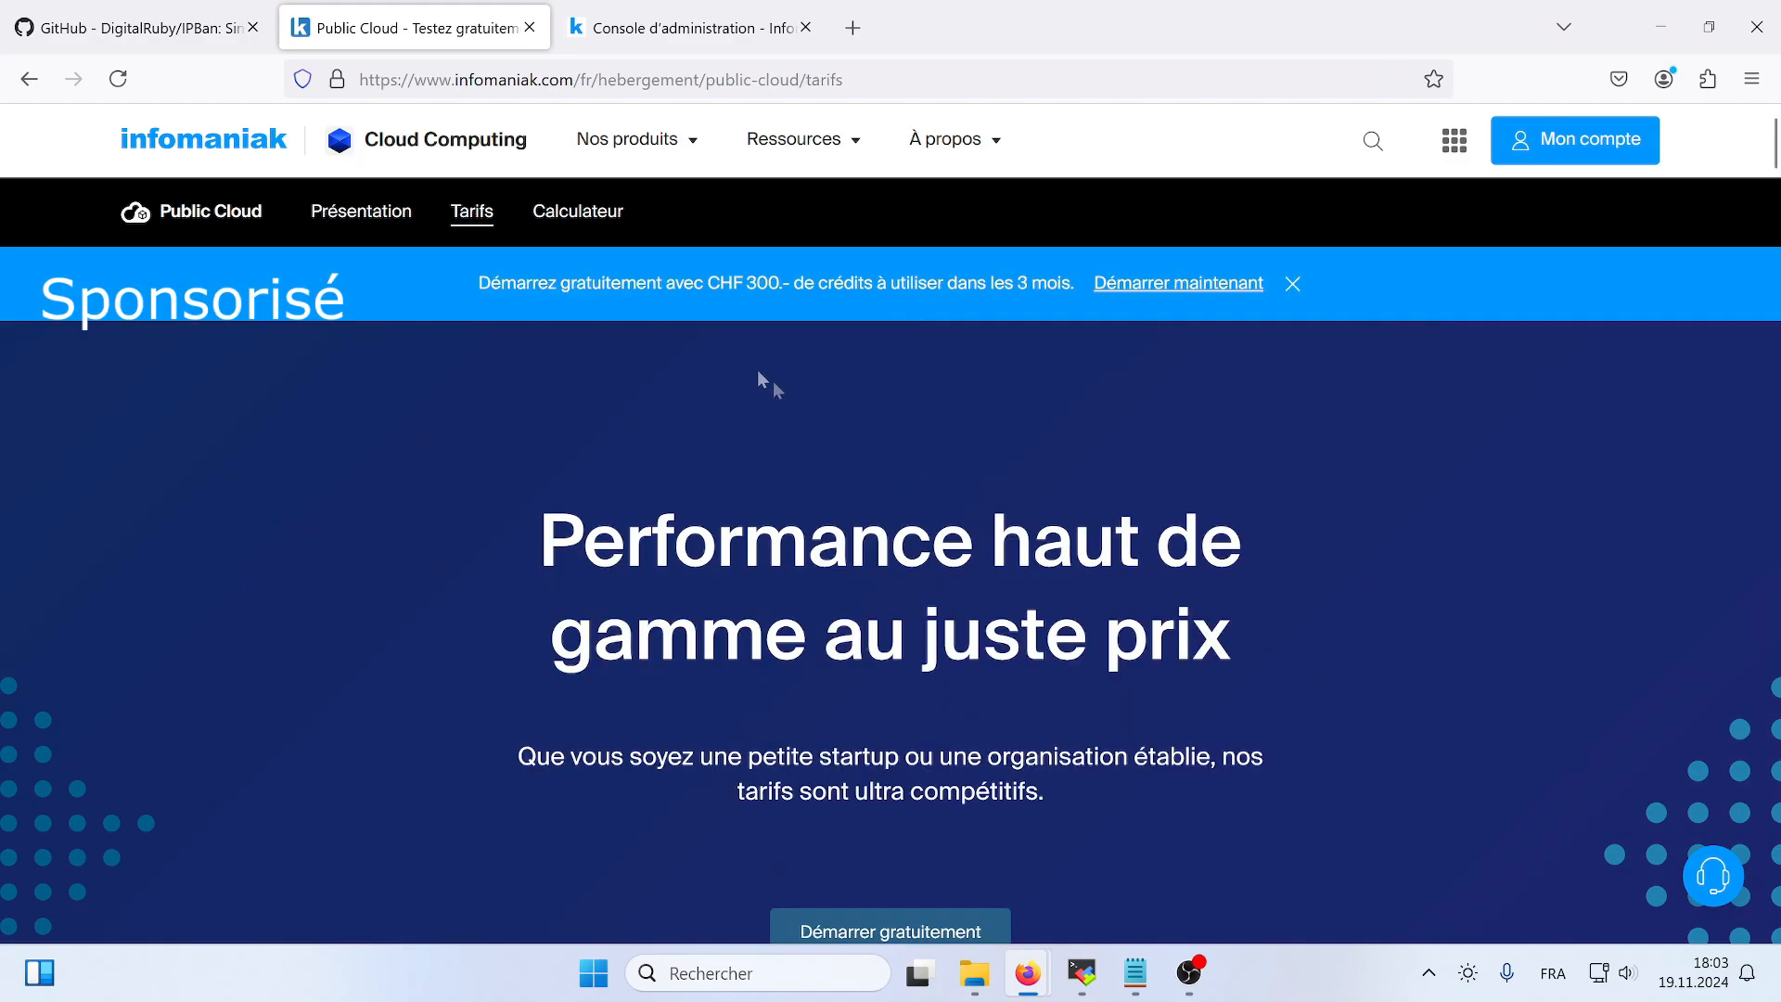
left_click(601, 219)
scroll(1067, 542, "down", 3)
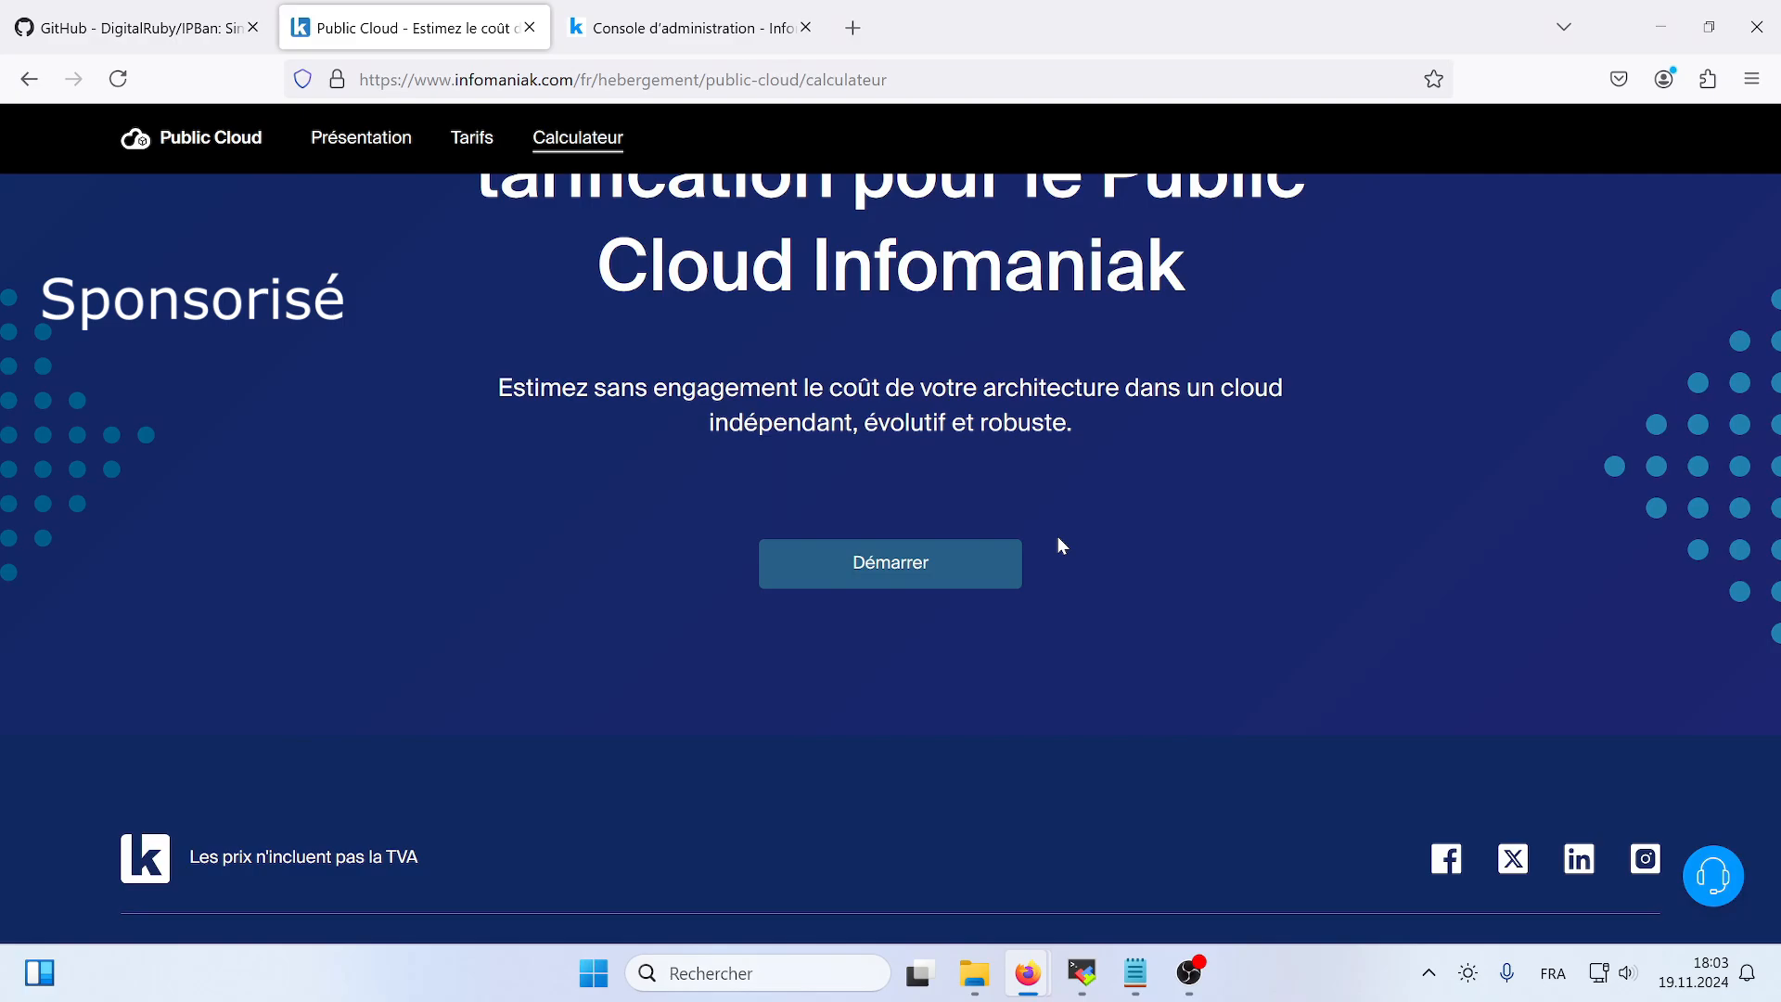
scroll(1046, 536, "up", 2)
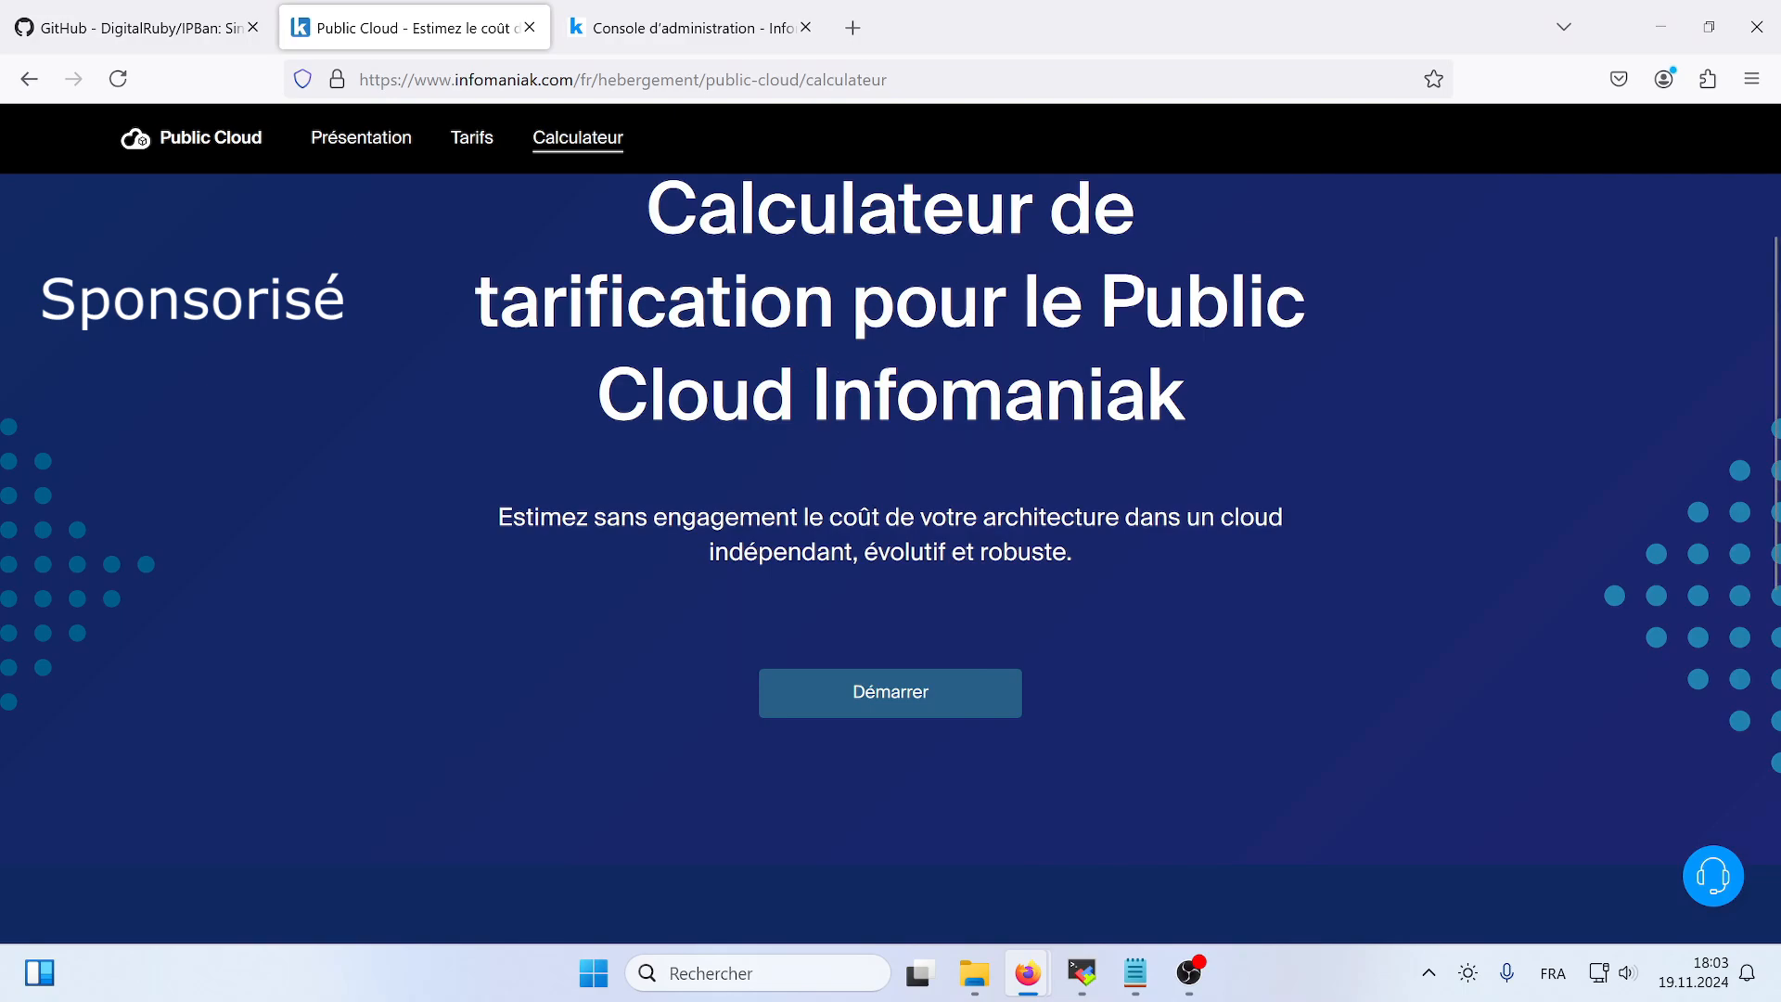
- Download IPBan-Windows-x64_3_0_0.zip from the IPBan 3.0.0 release on GitHub and show the file in its folder
key("ctrl+shift+Tab")
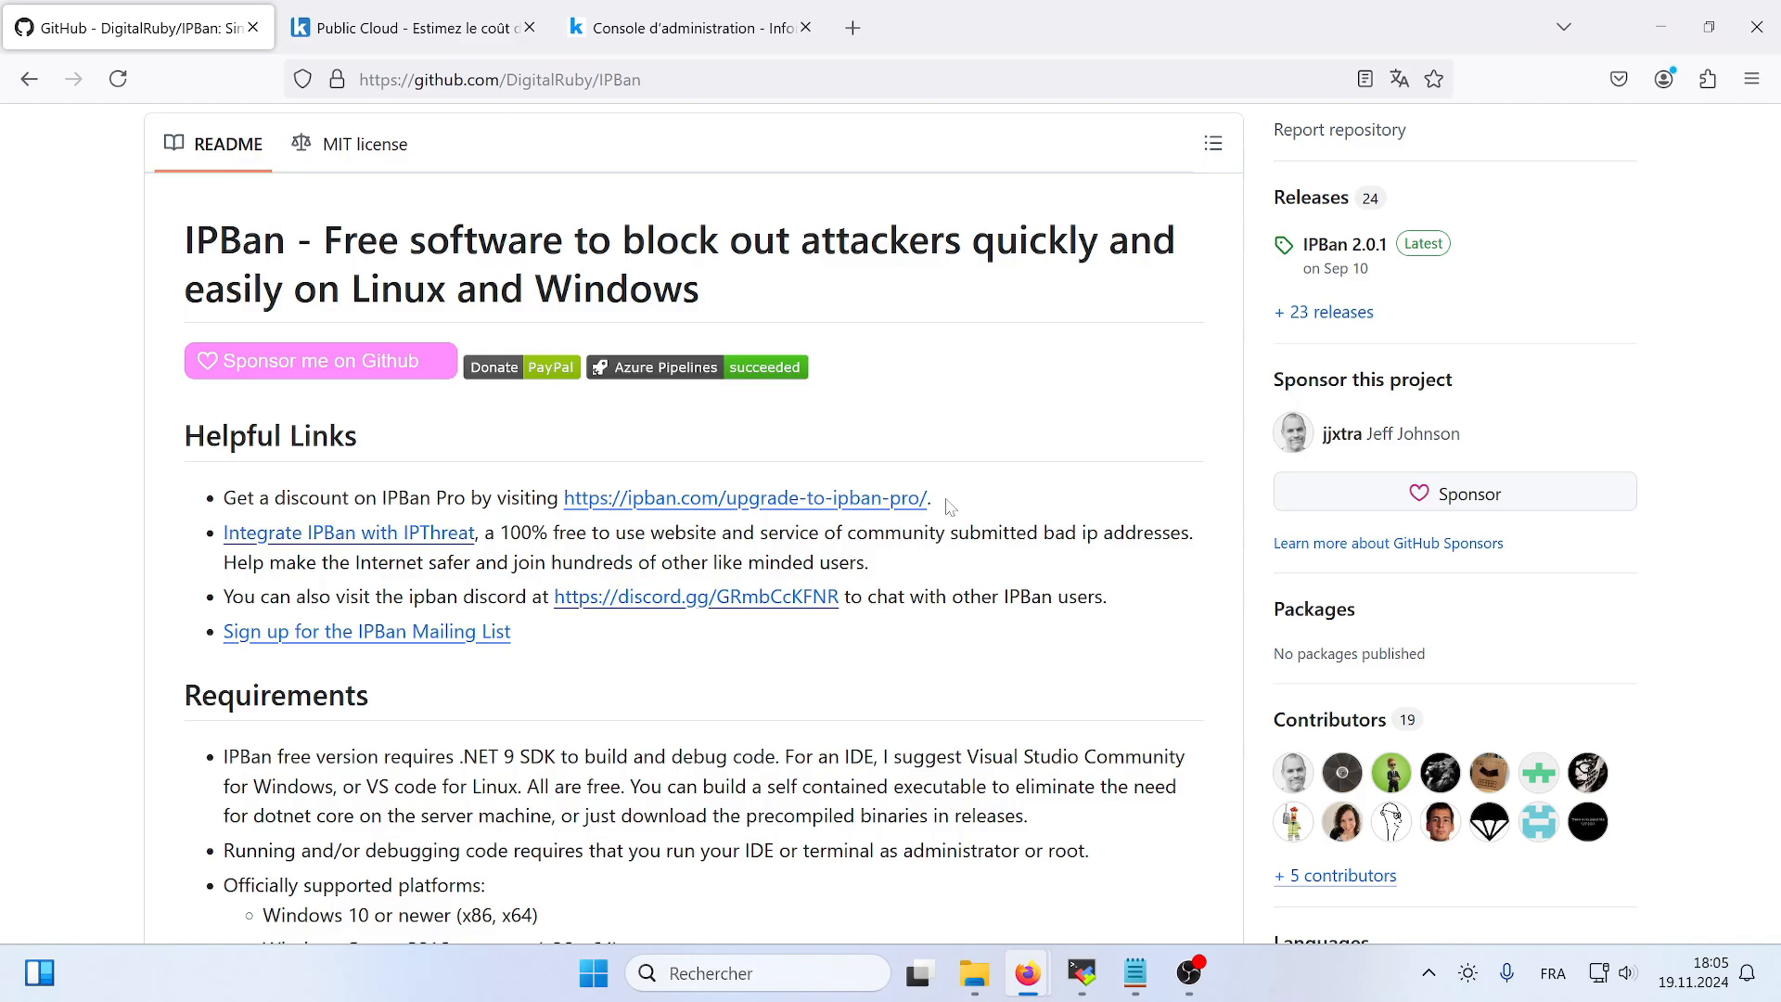
key("alt+Tab")
left_click(1296, 204)
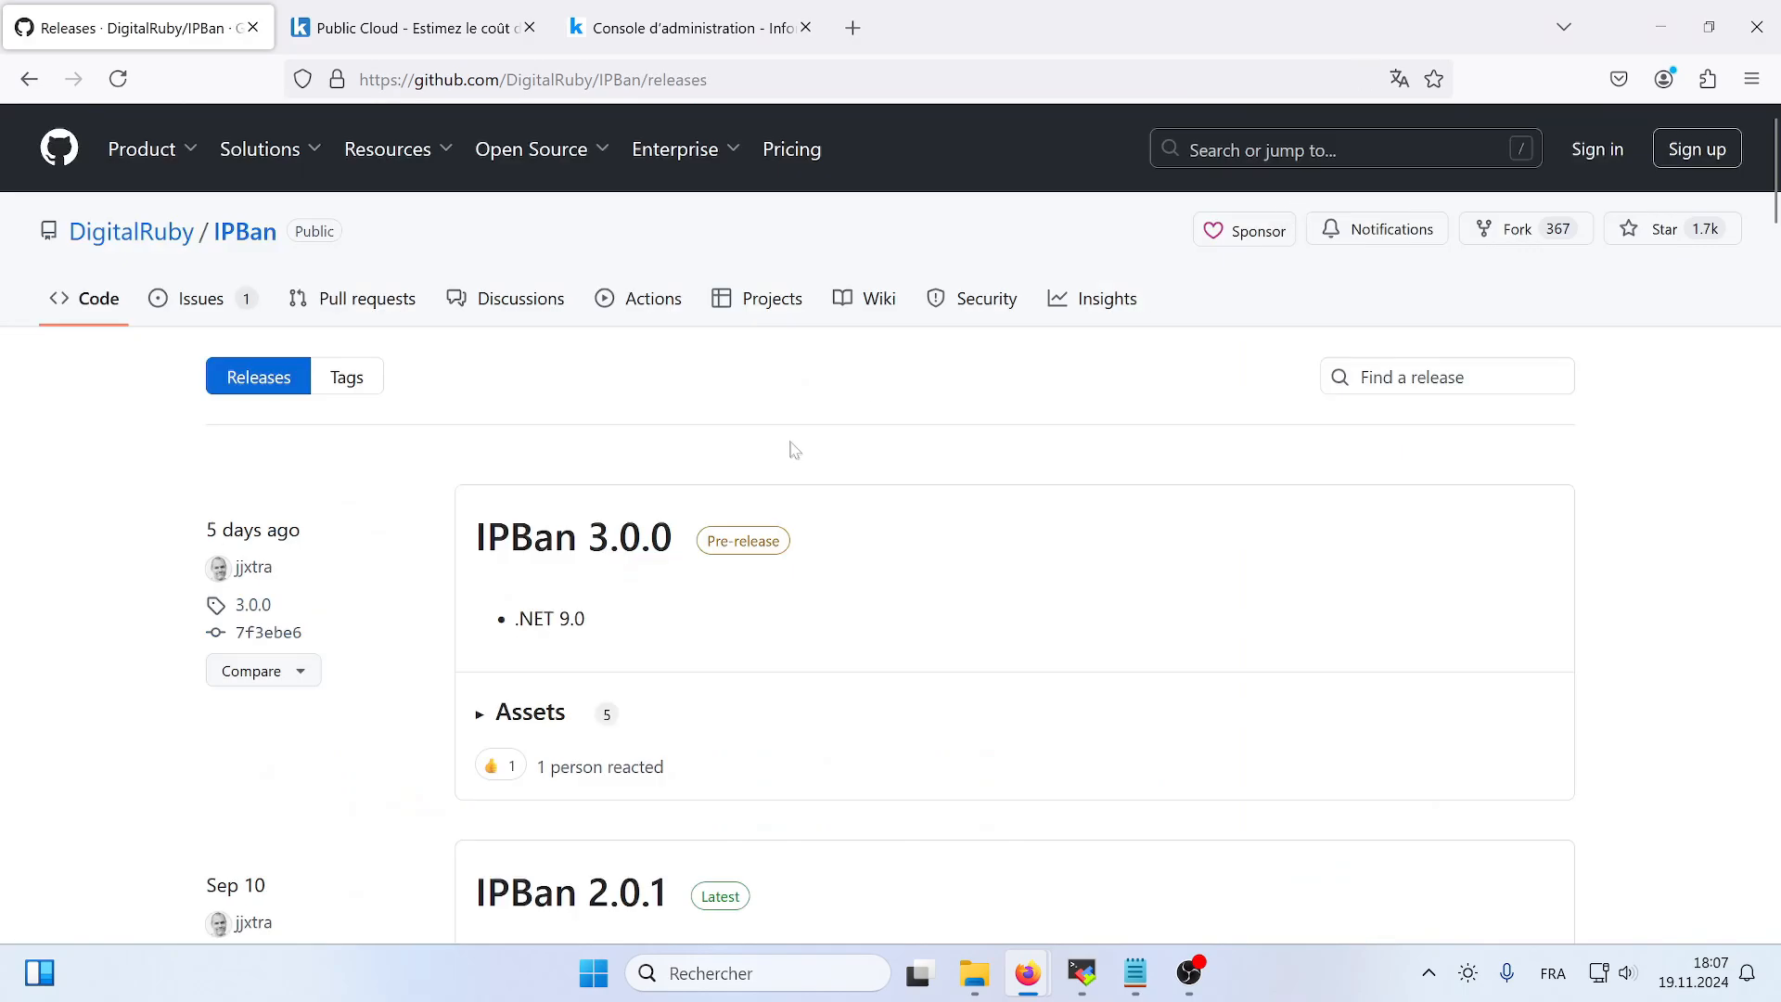
scroll(795, 450, "down", 3)
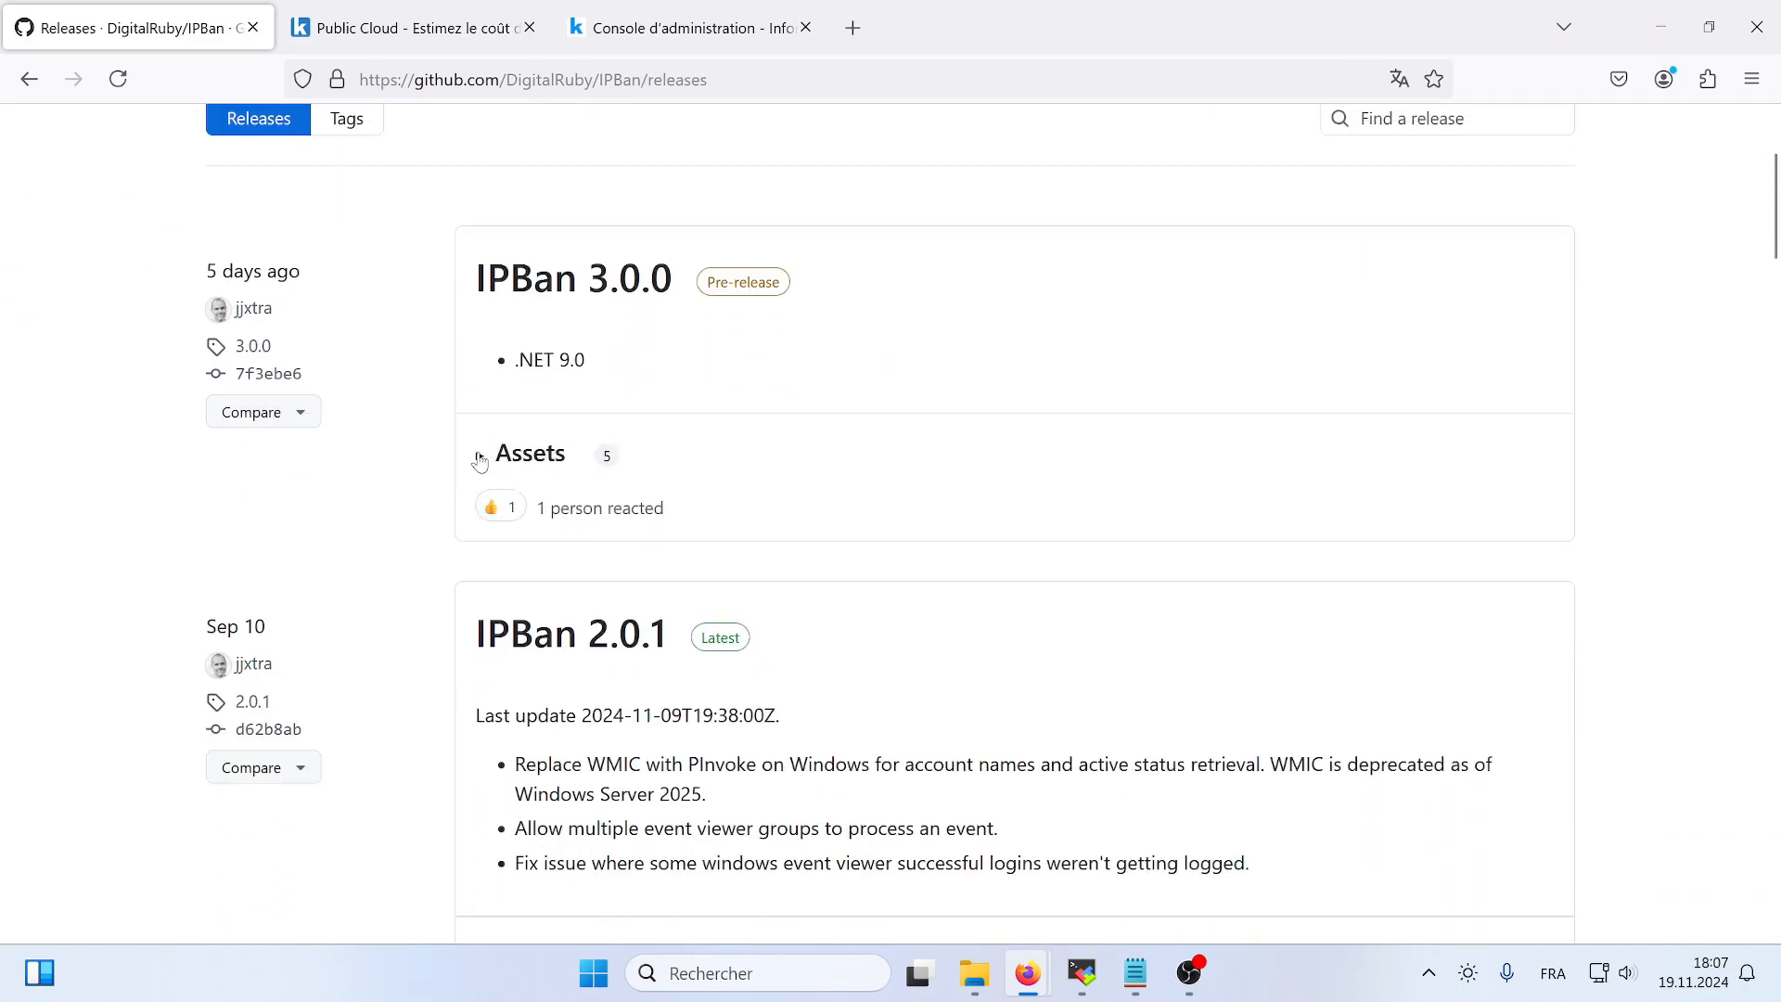
left_click(480, 456)
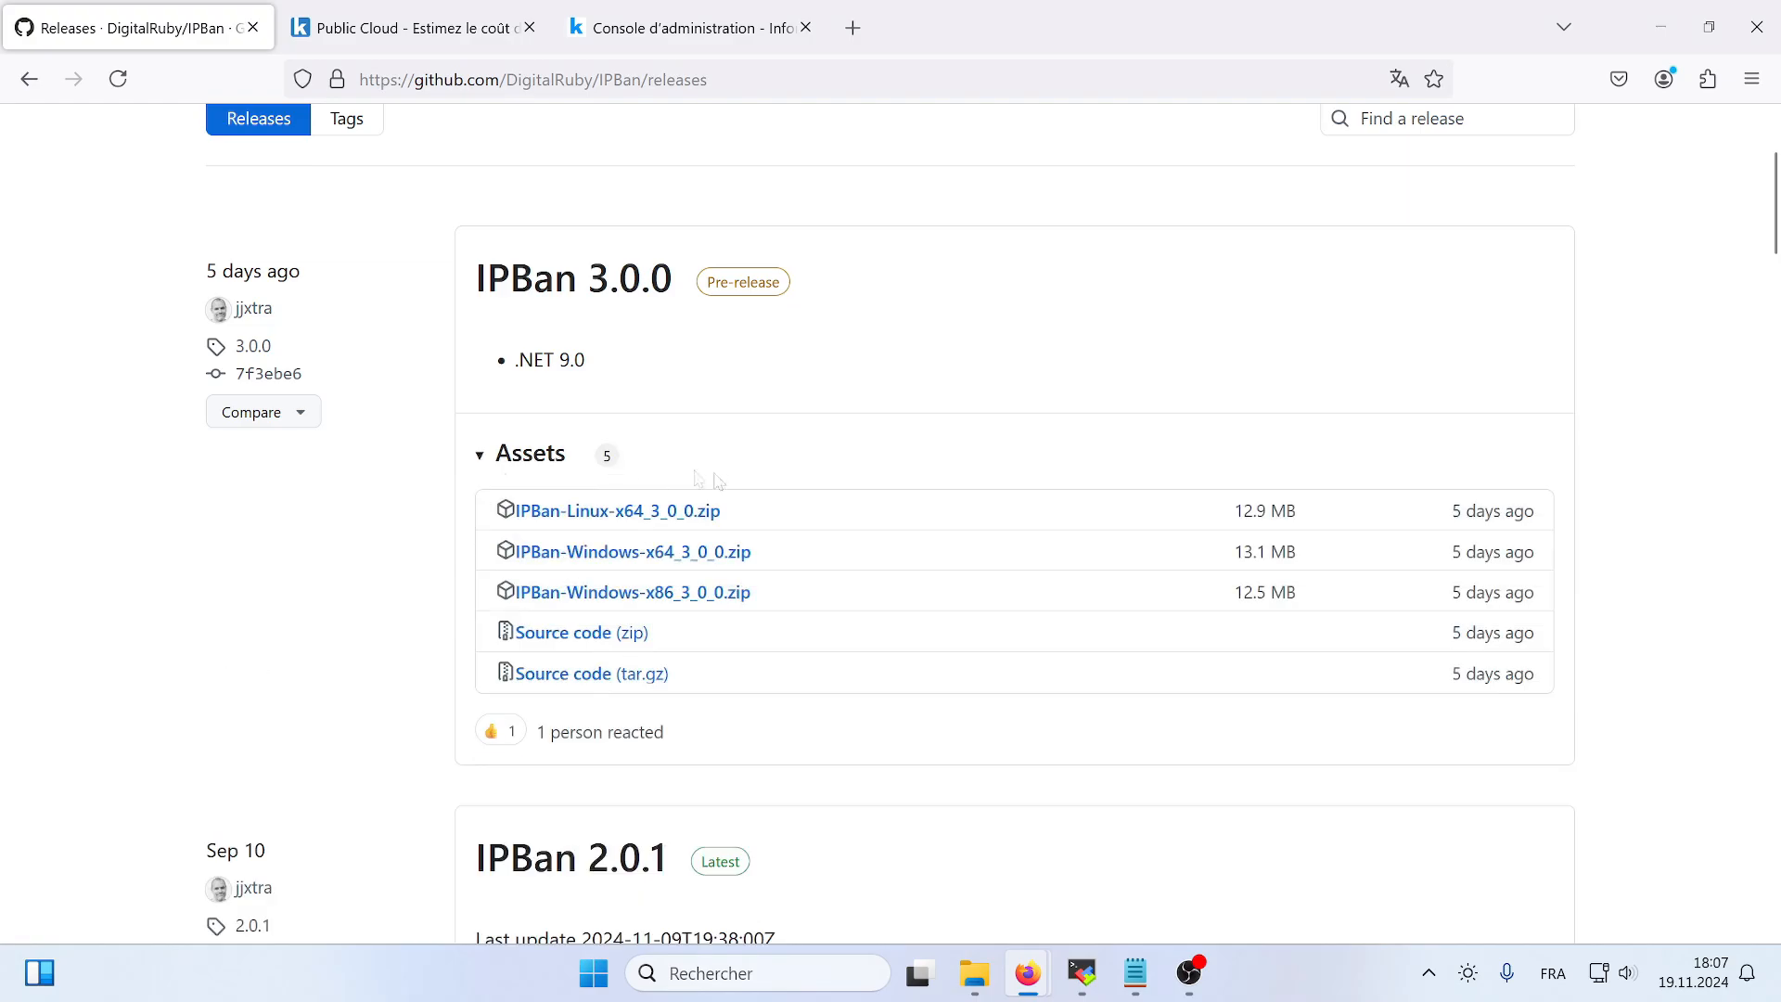
left_click(693, 560)
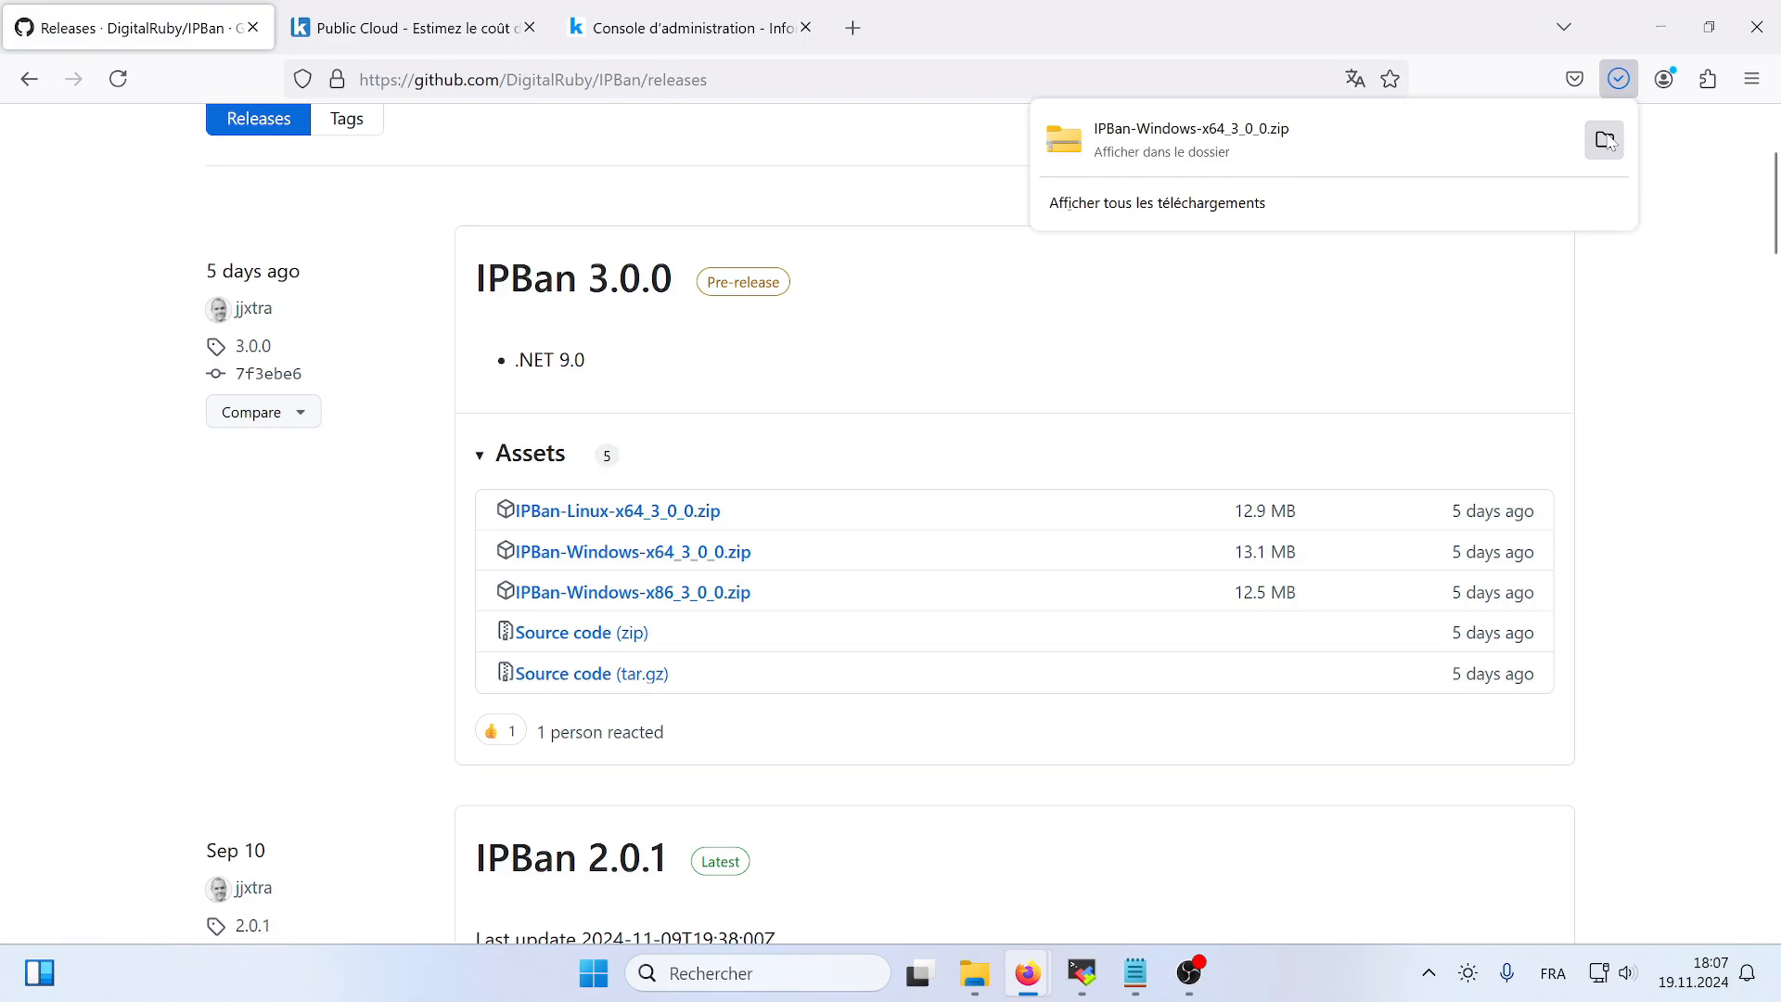
left_click(1605, 140)
left_click(1660, 27)
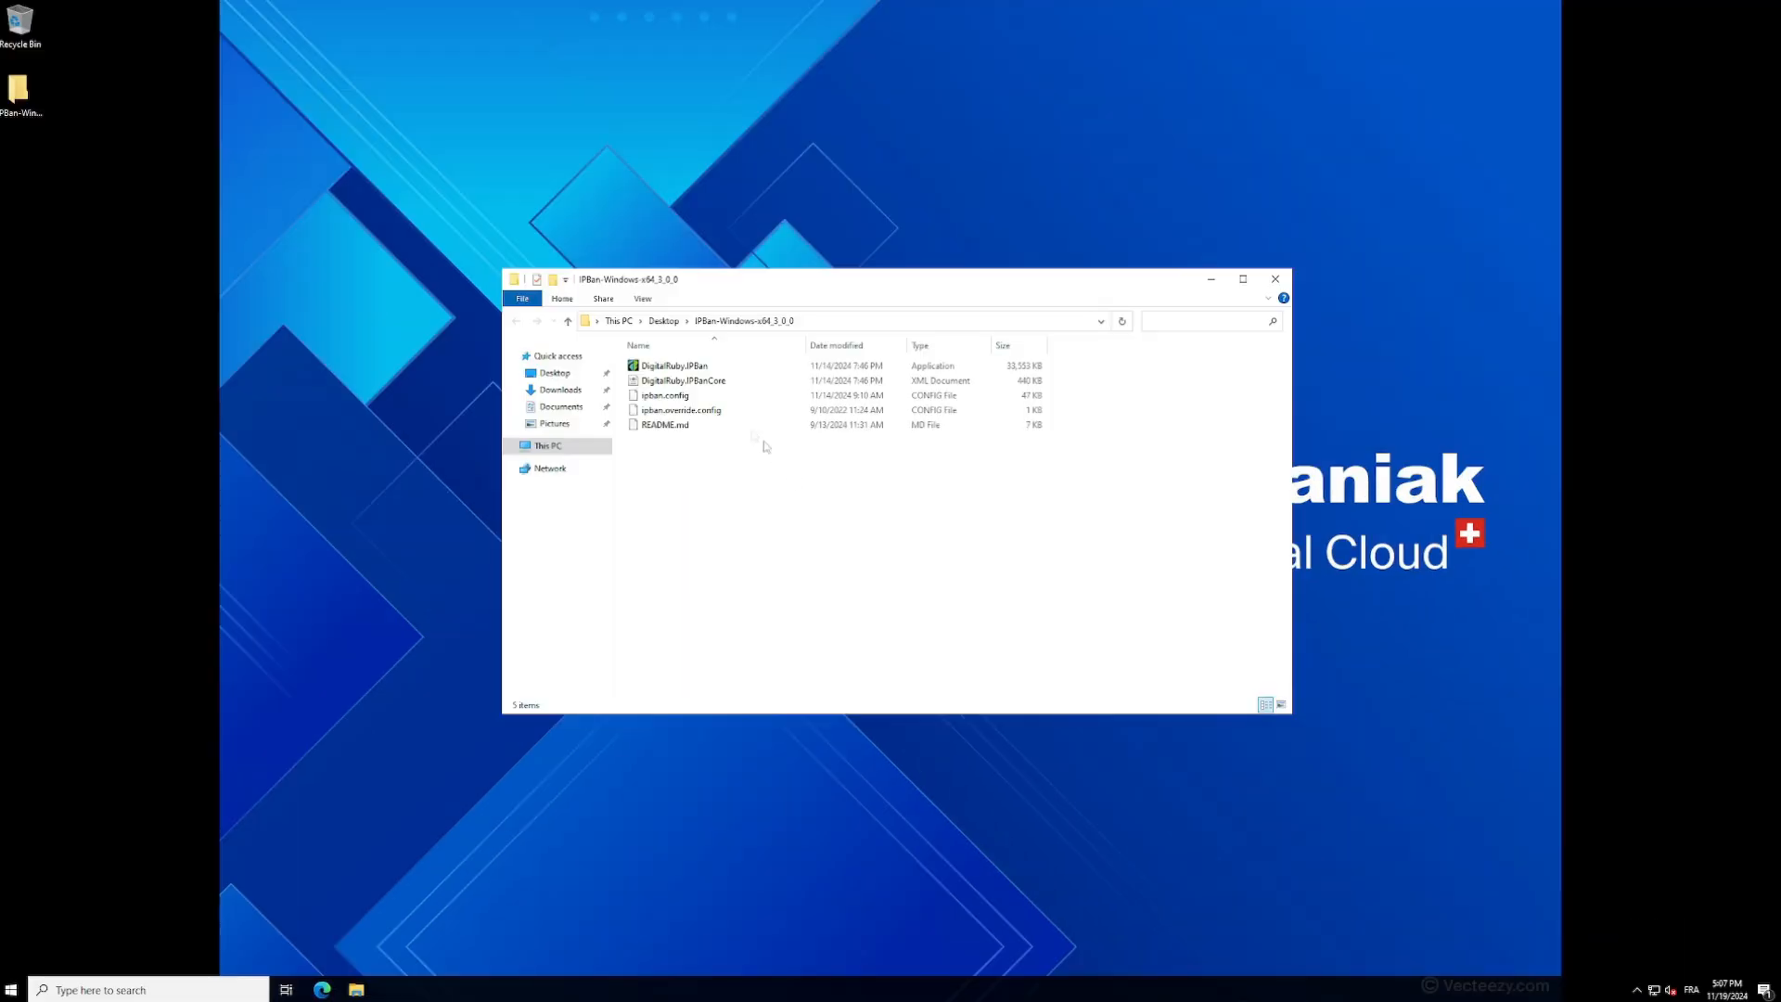
- Point out ipban.config and ipban.override.config in the extracted folder on the server and run the DigitalRuby.IPBan application
left_click(682, 396)
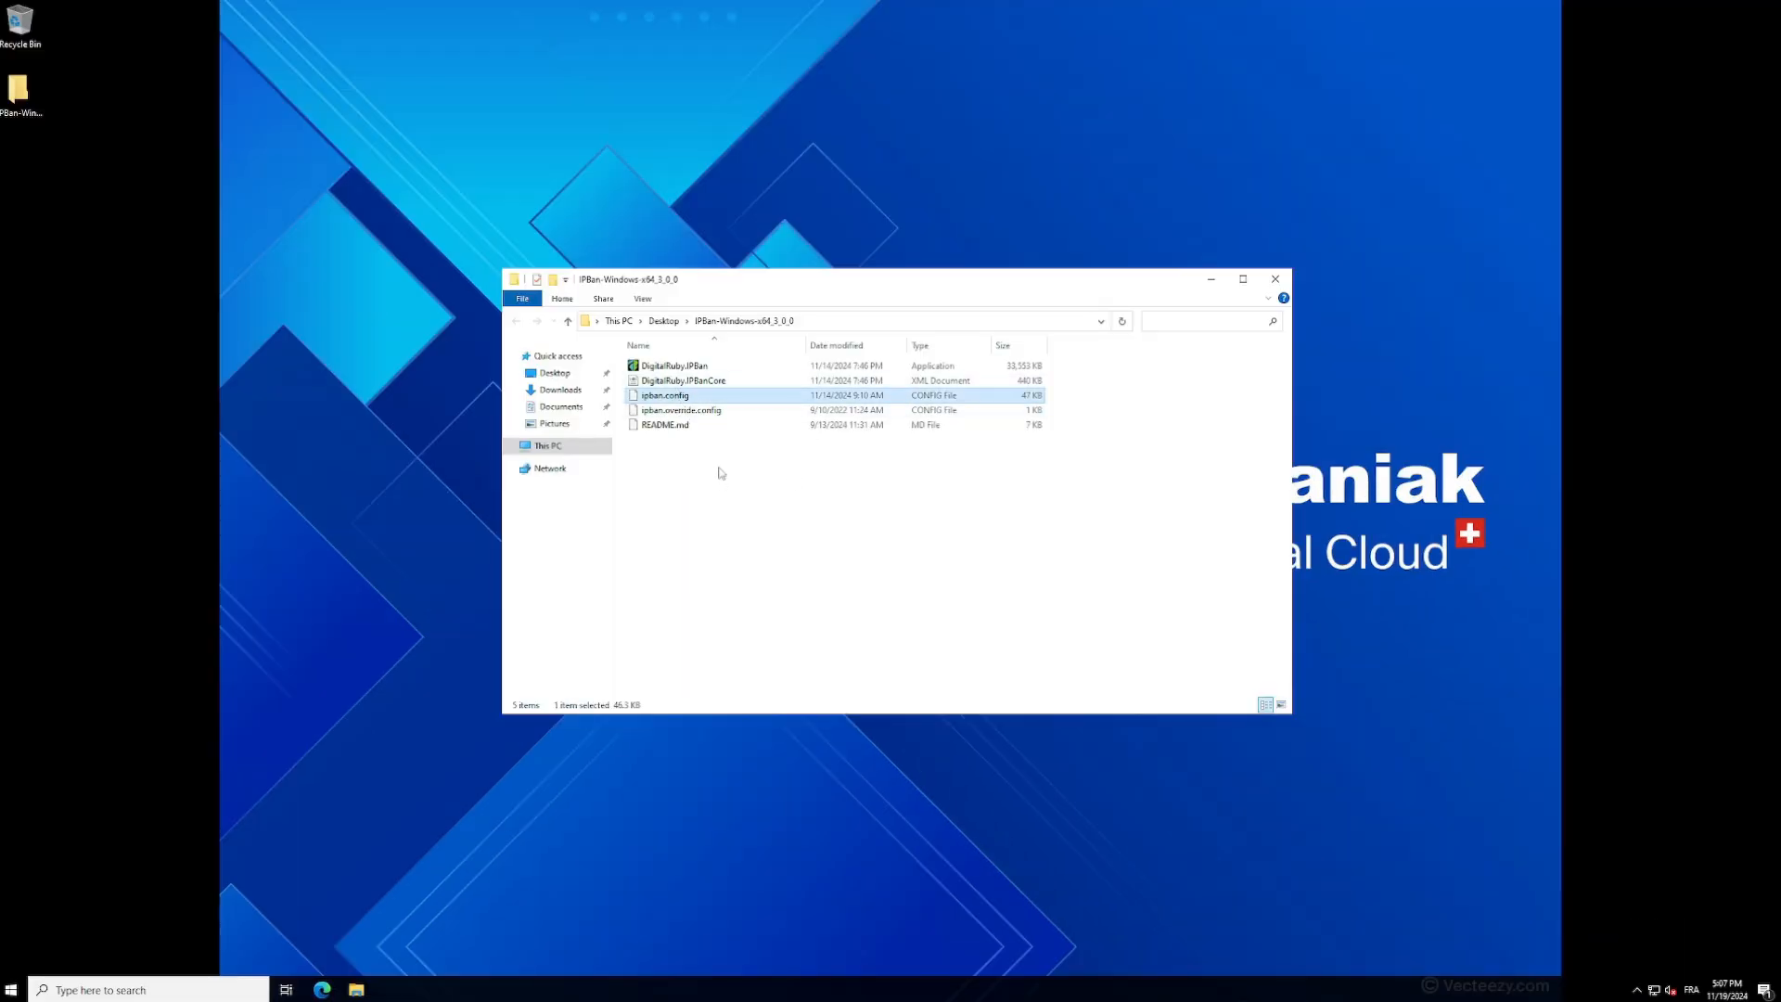
left_click(720, 411)
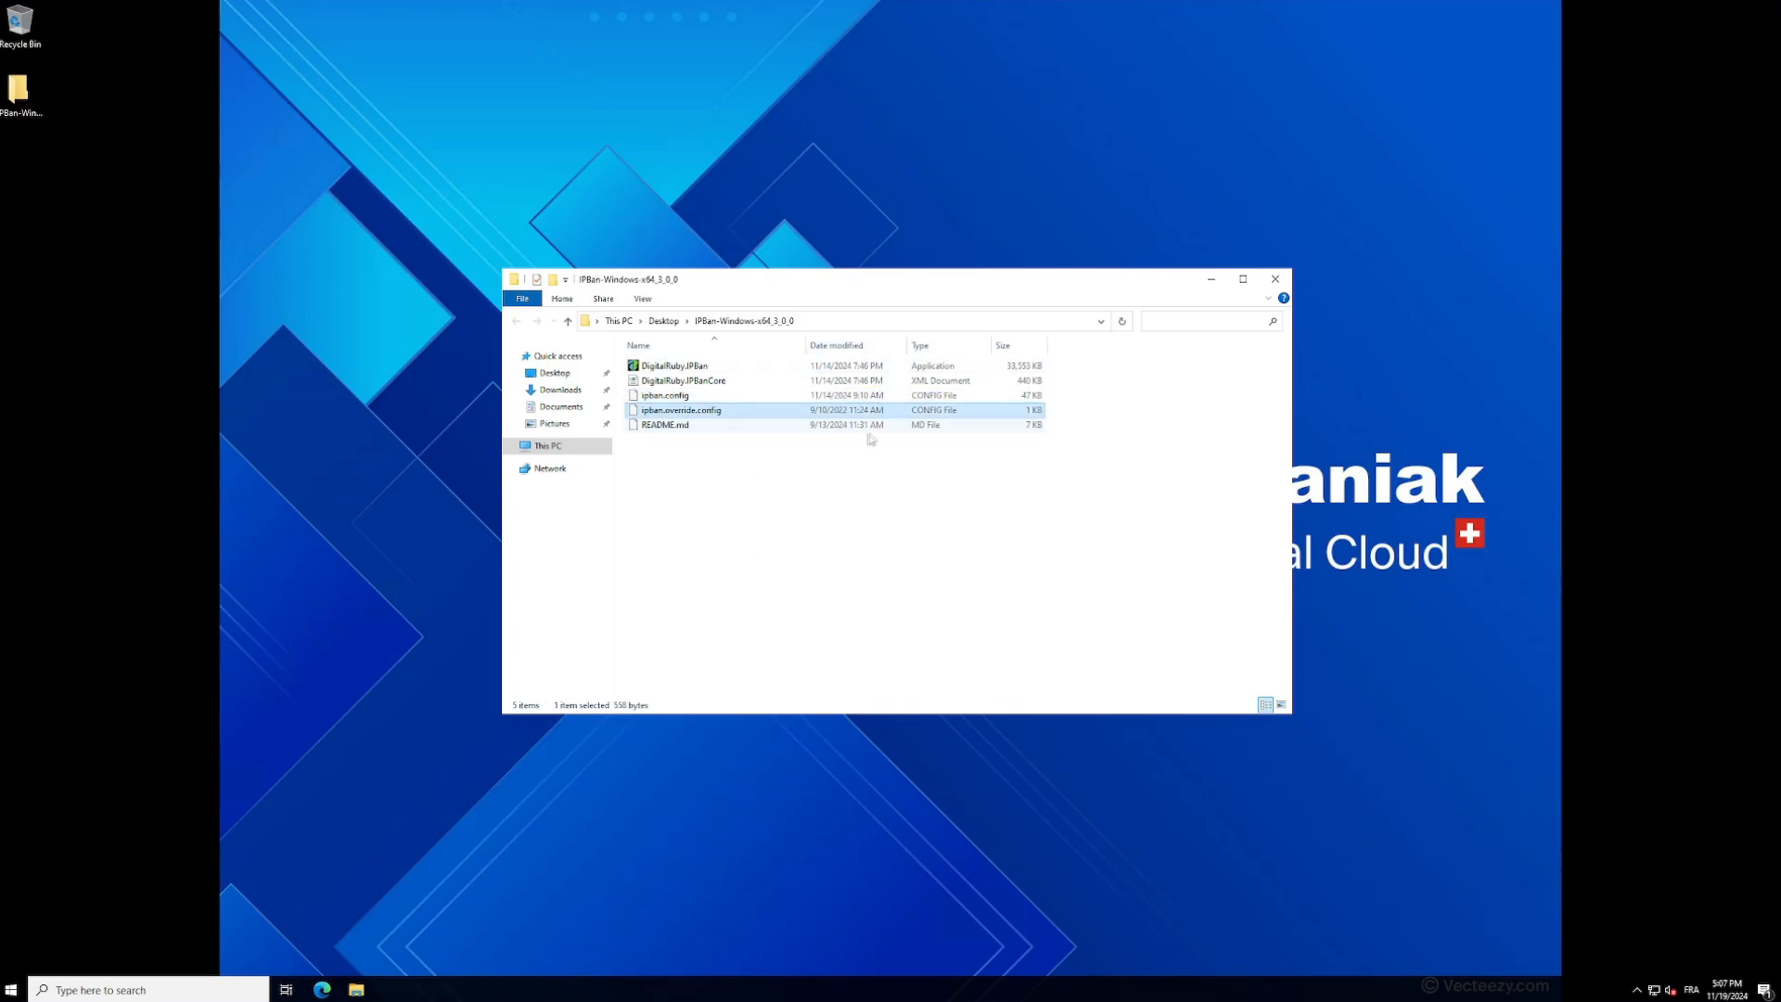
left_click(685, 399)
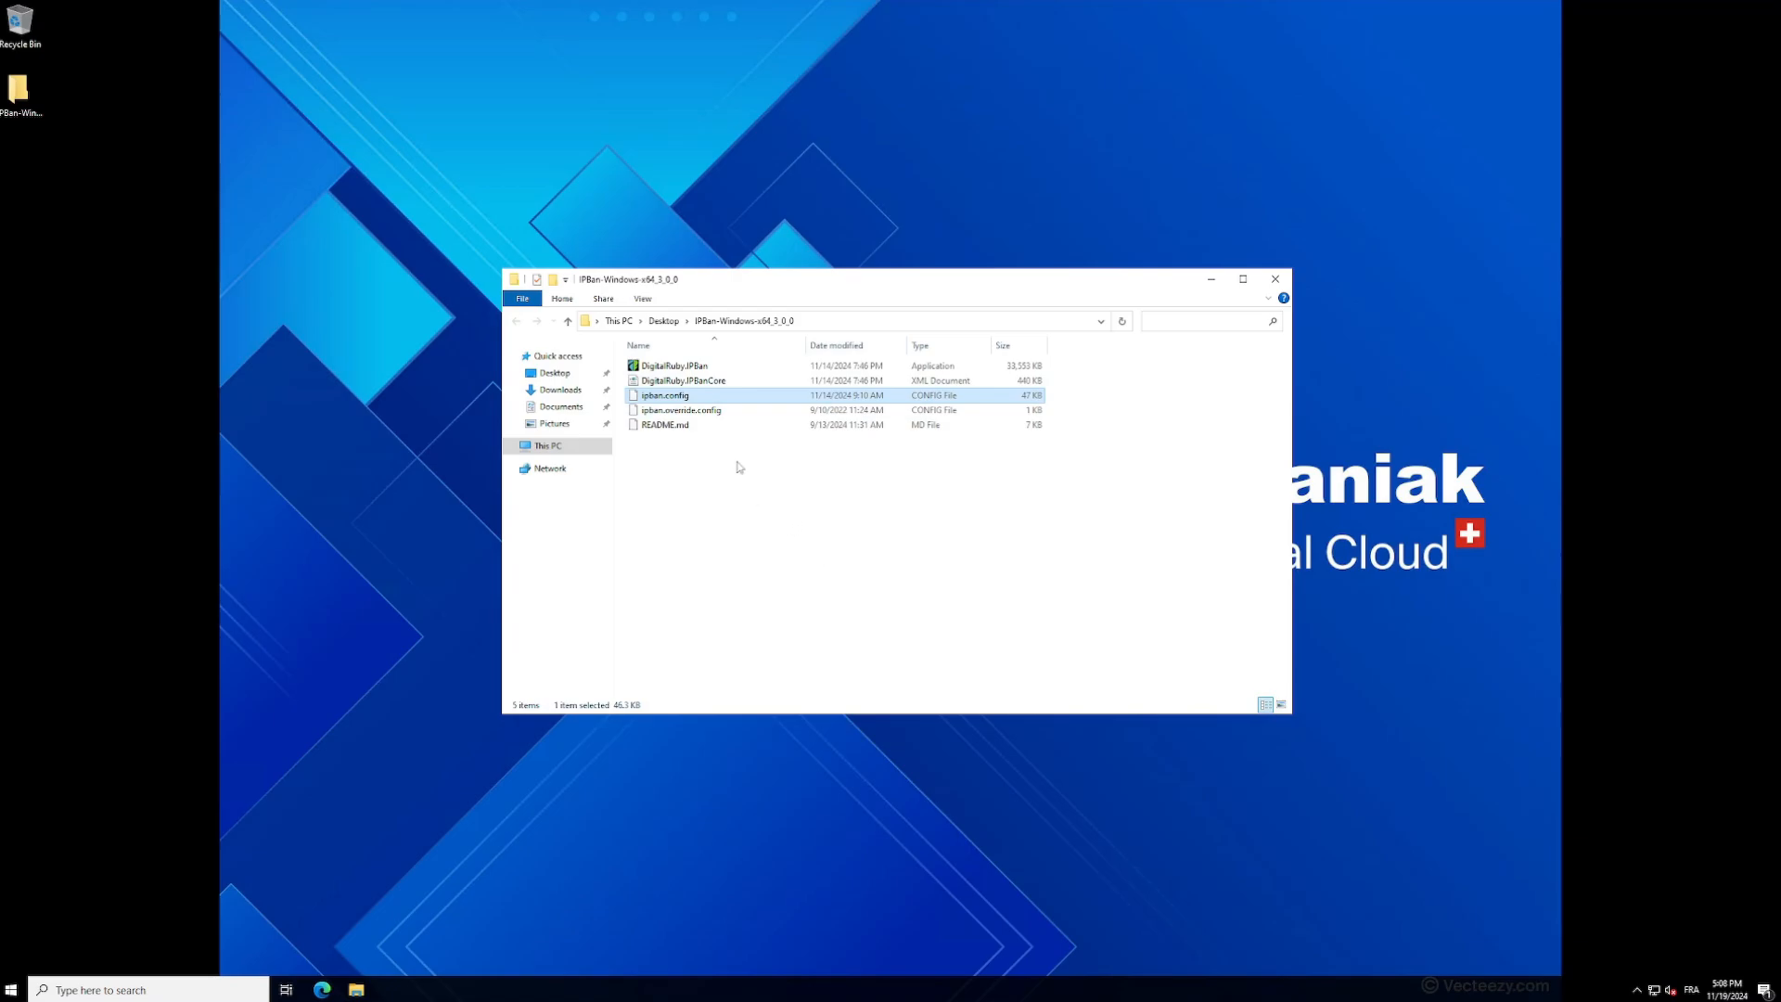
left_click(681, 411)
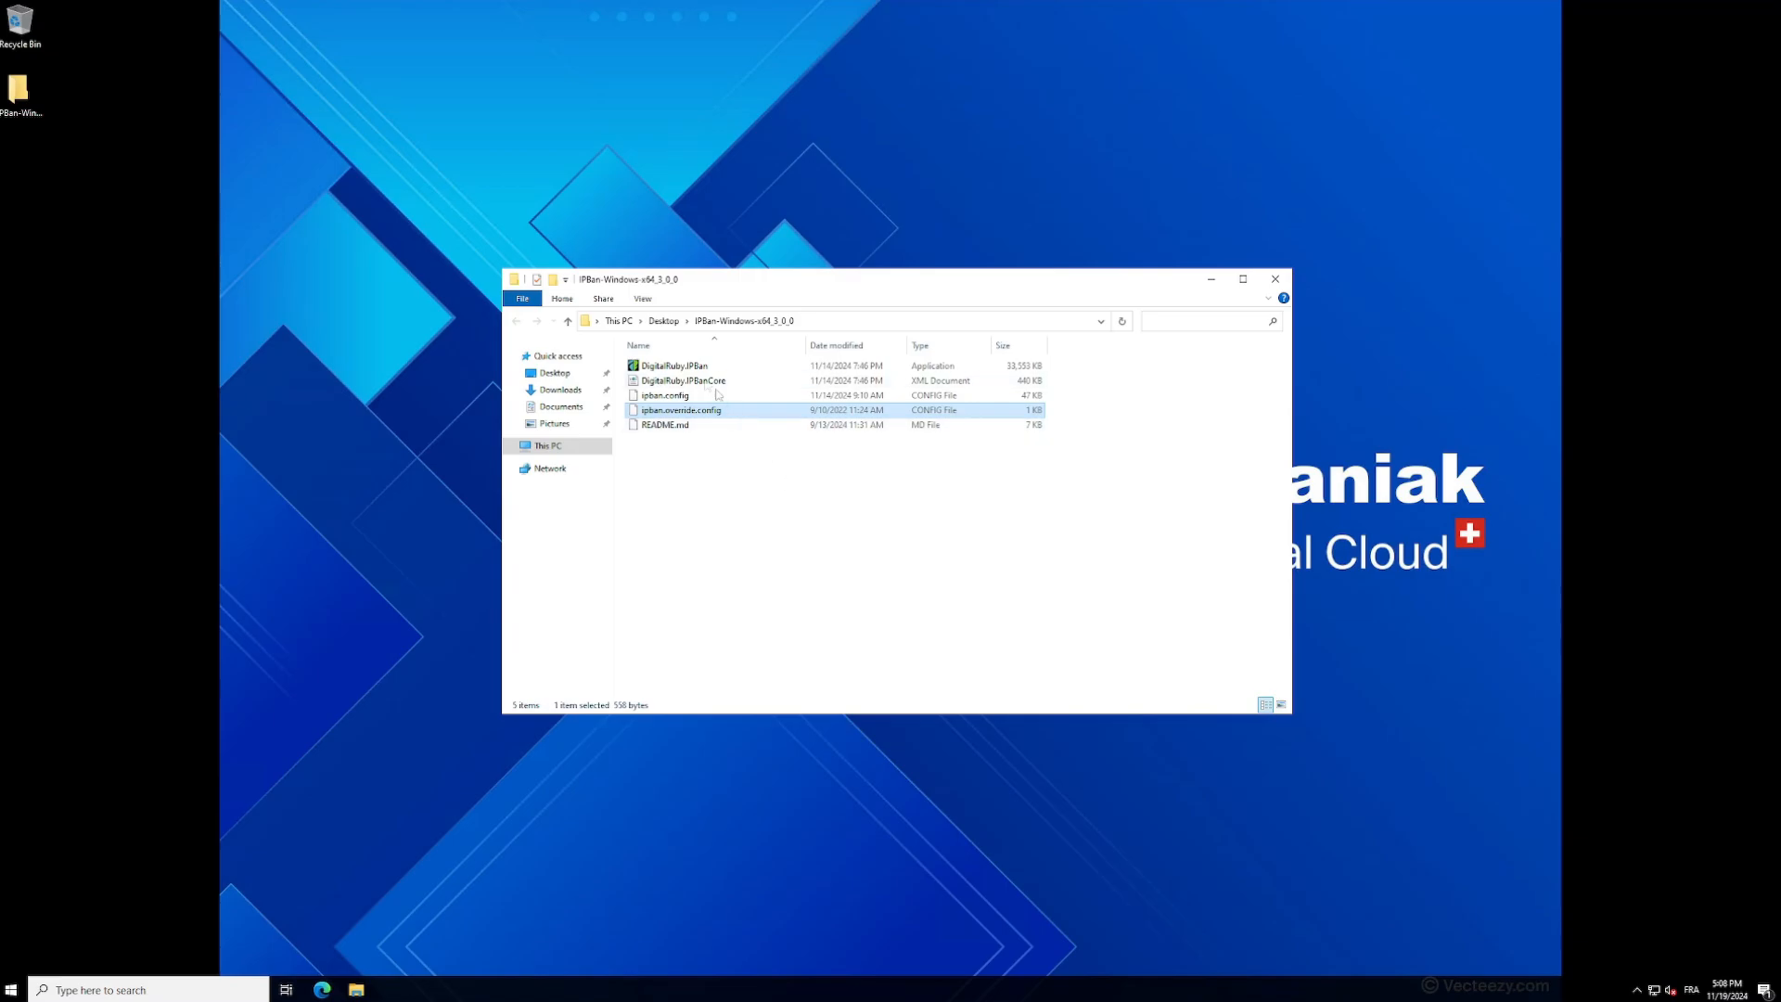
double_click(682, 369)
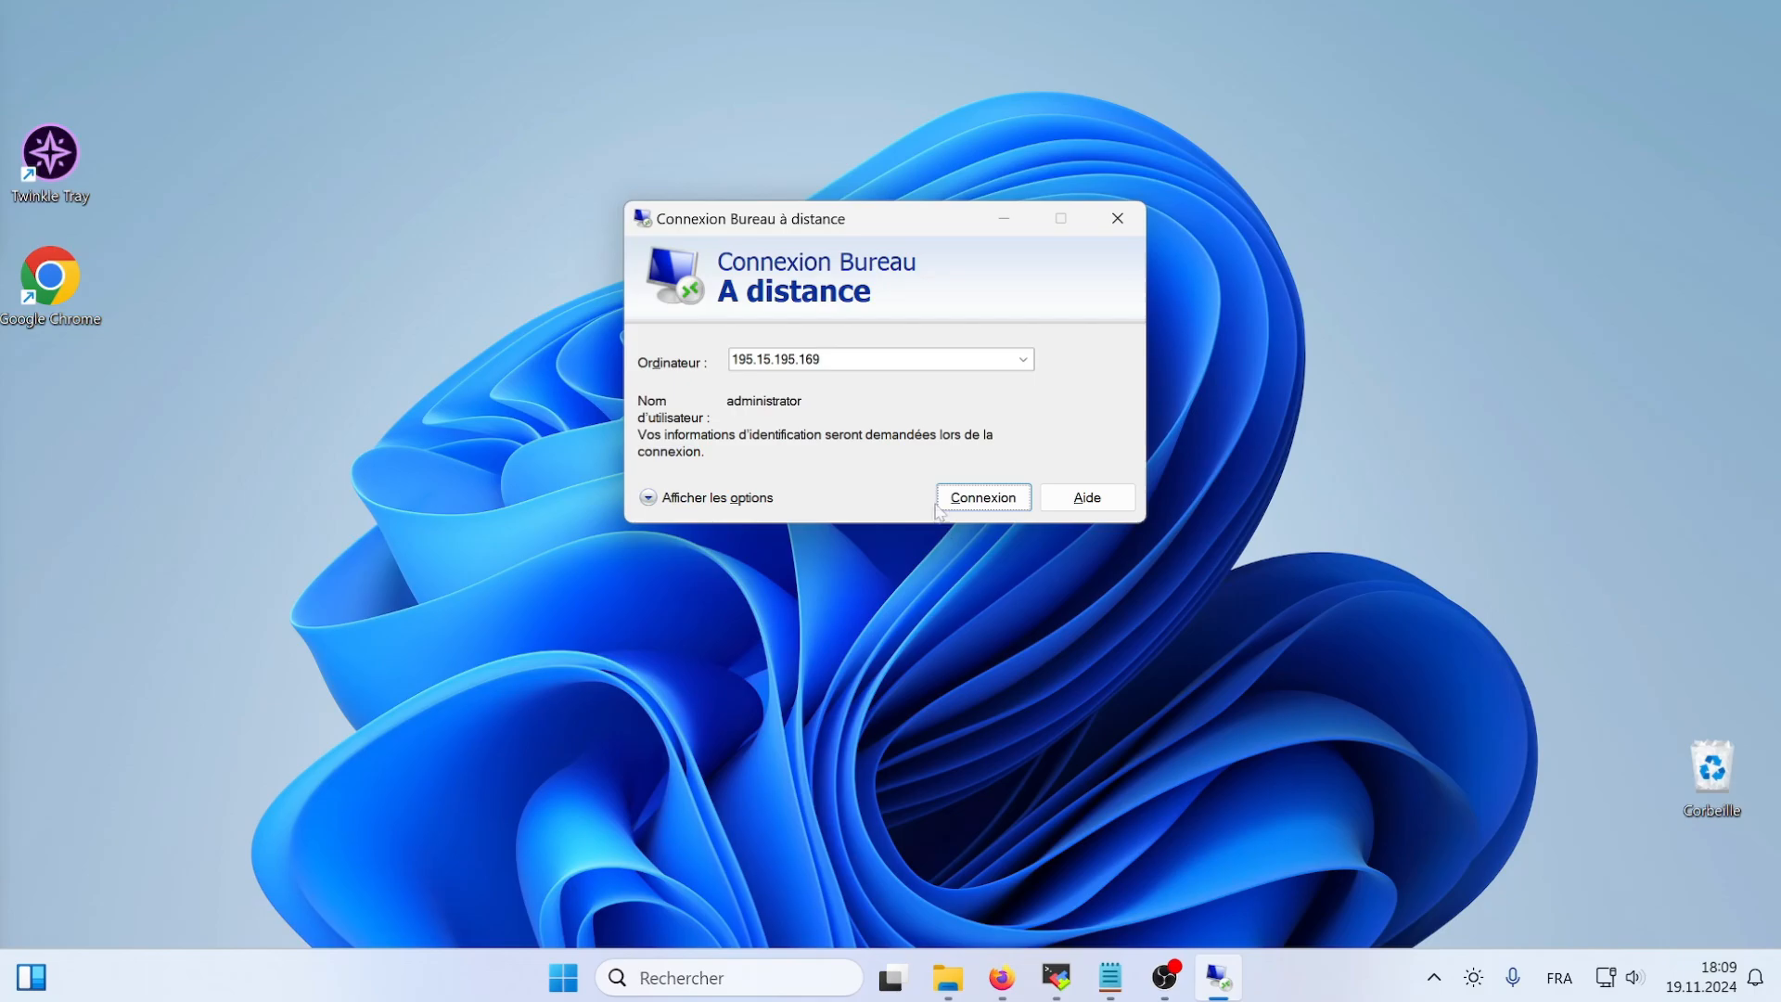
- Attempt a Remote Desktop login to the server as administrator with an incorrect account password
left_click(991, 501)
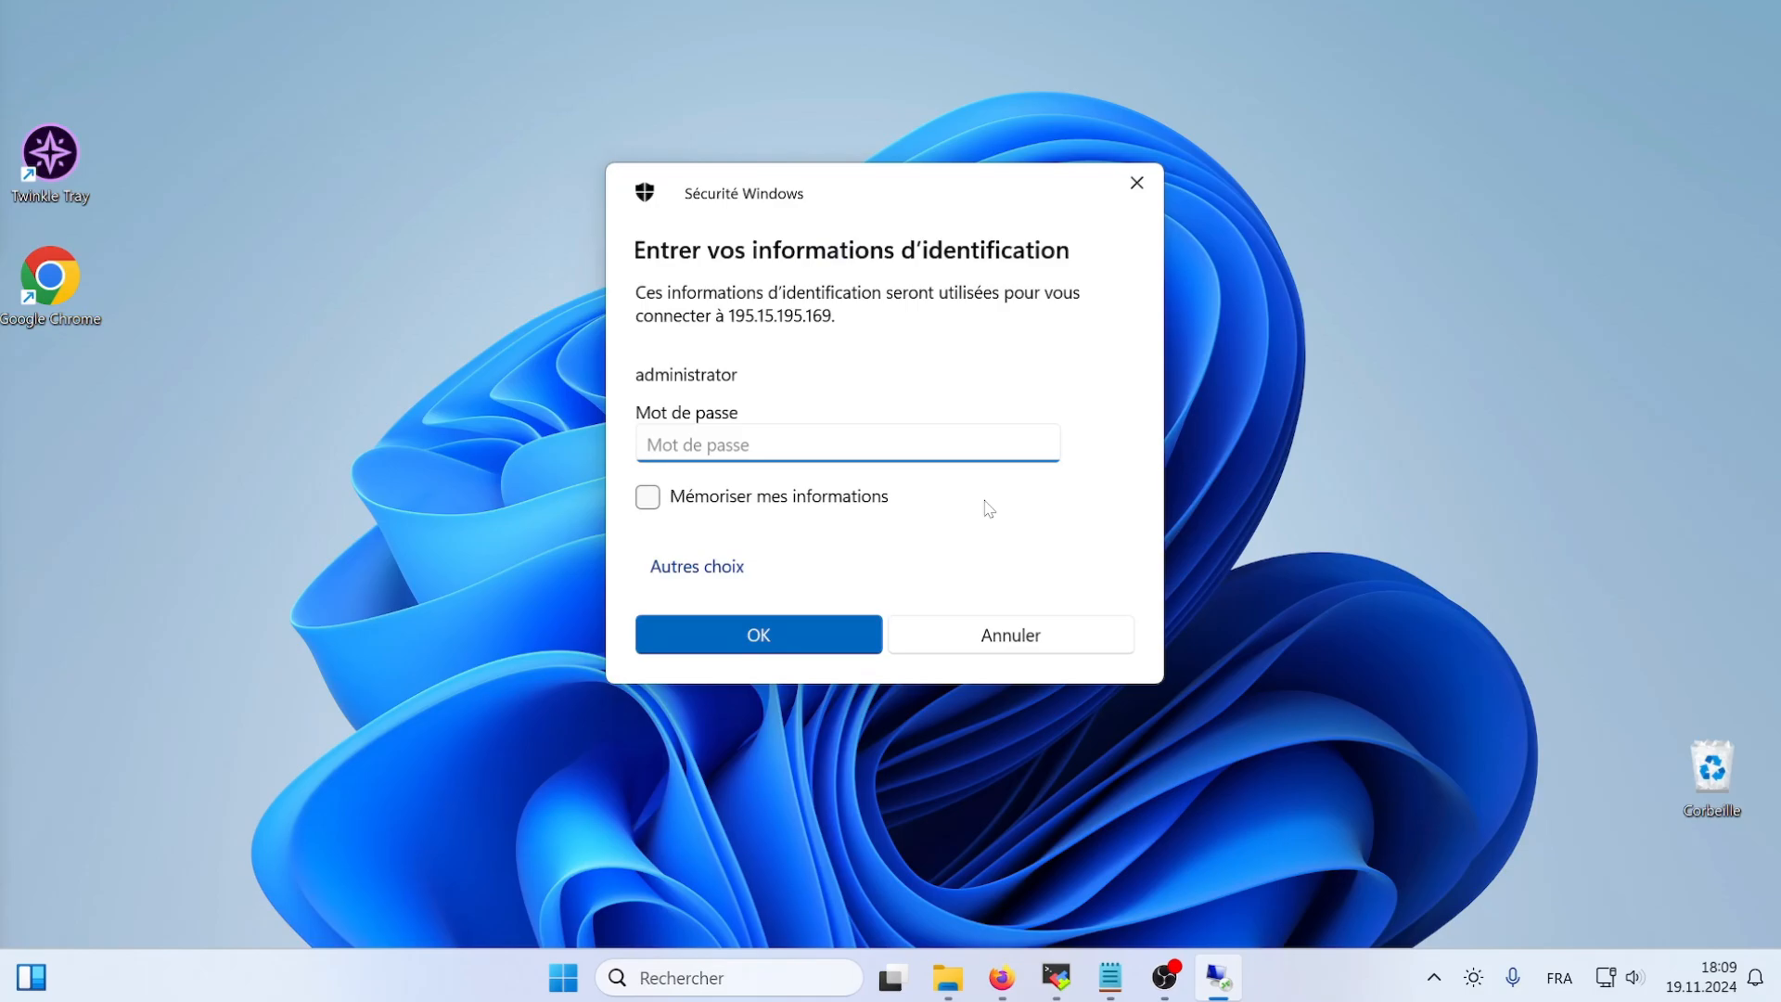
type("test")
left_click(1039, 445)
left_click(821, 626)
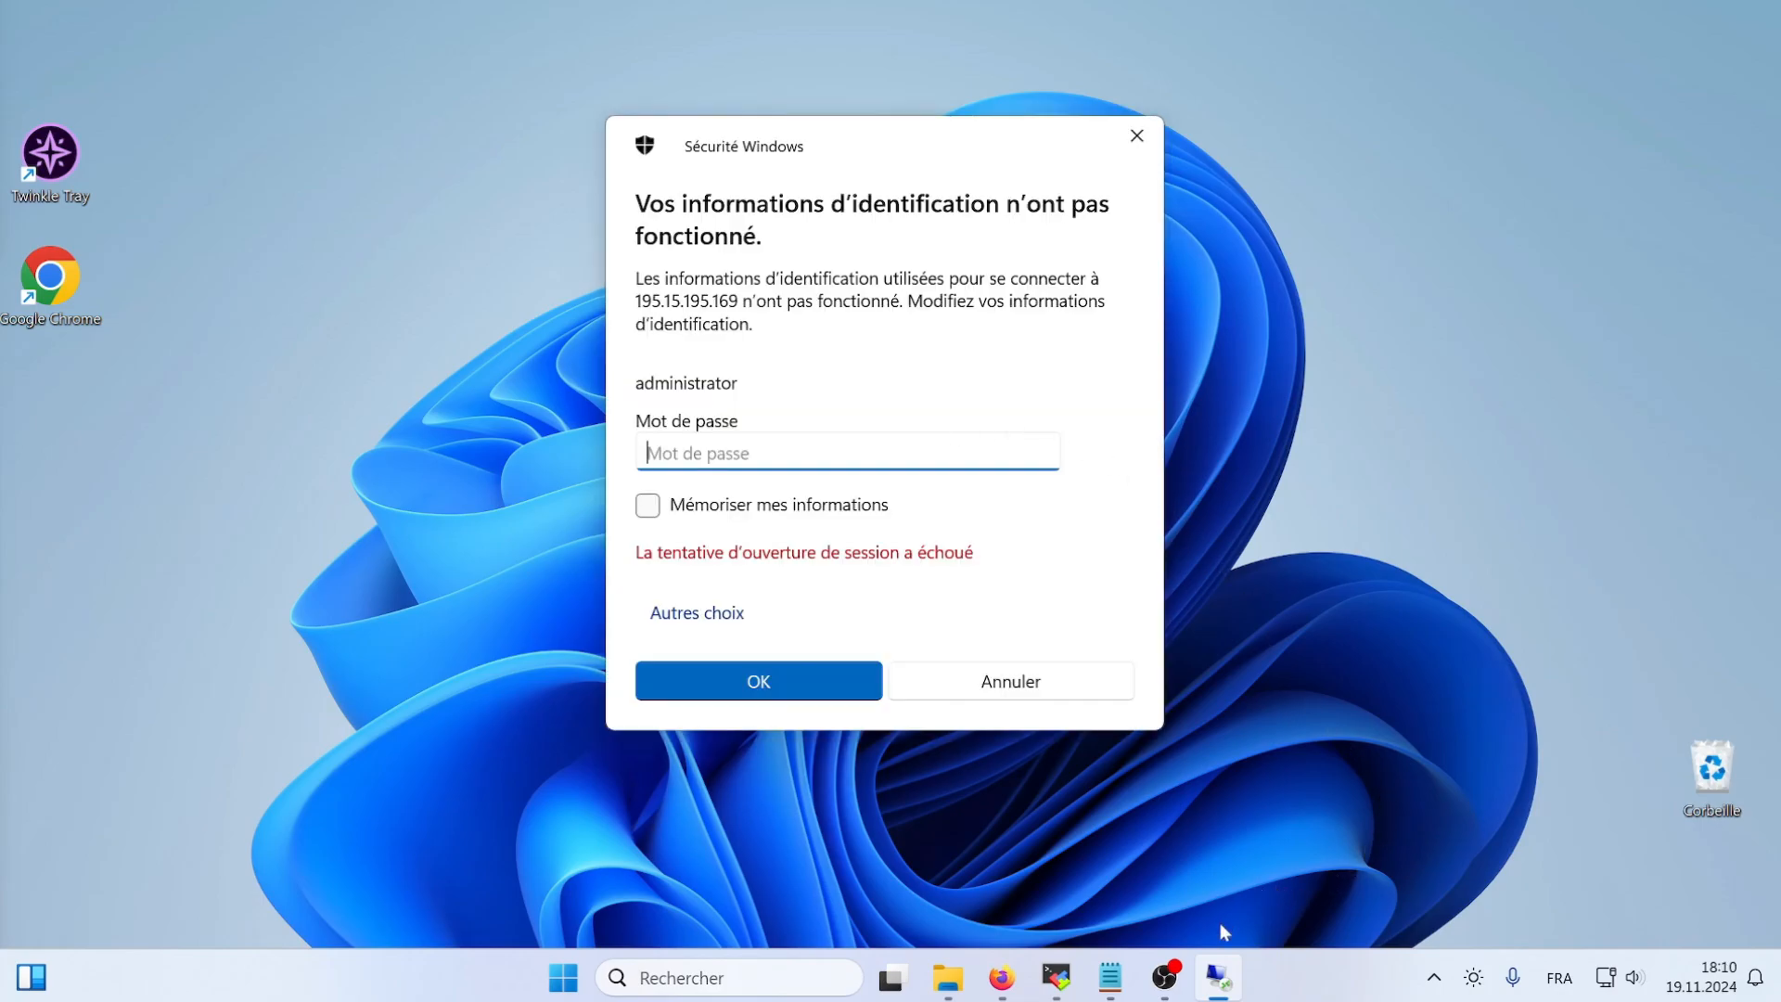
- Return to the server, check the RDP login failure entry in the IPBan console and close the console window
mouse_move(1223, 970)
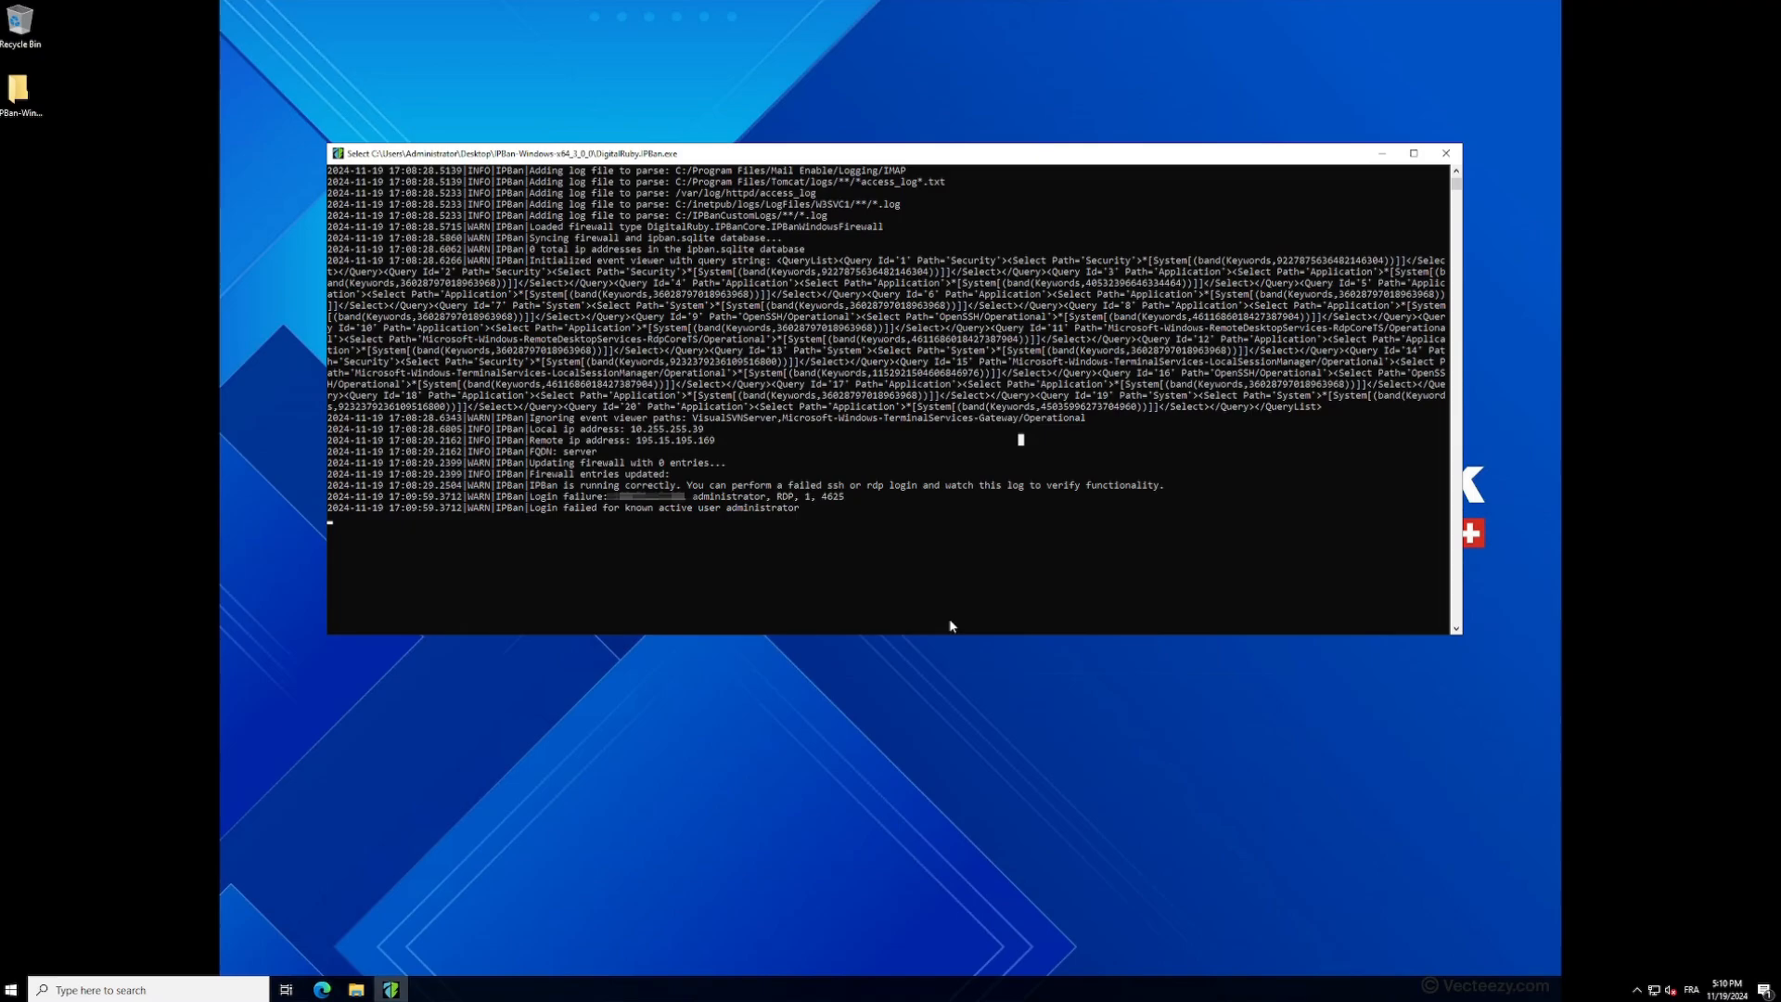
double_click(833, 496)
left_click(1021, 497)
left_click(1445, 154)
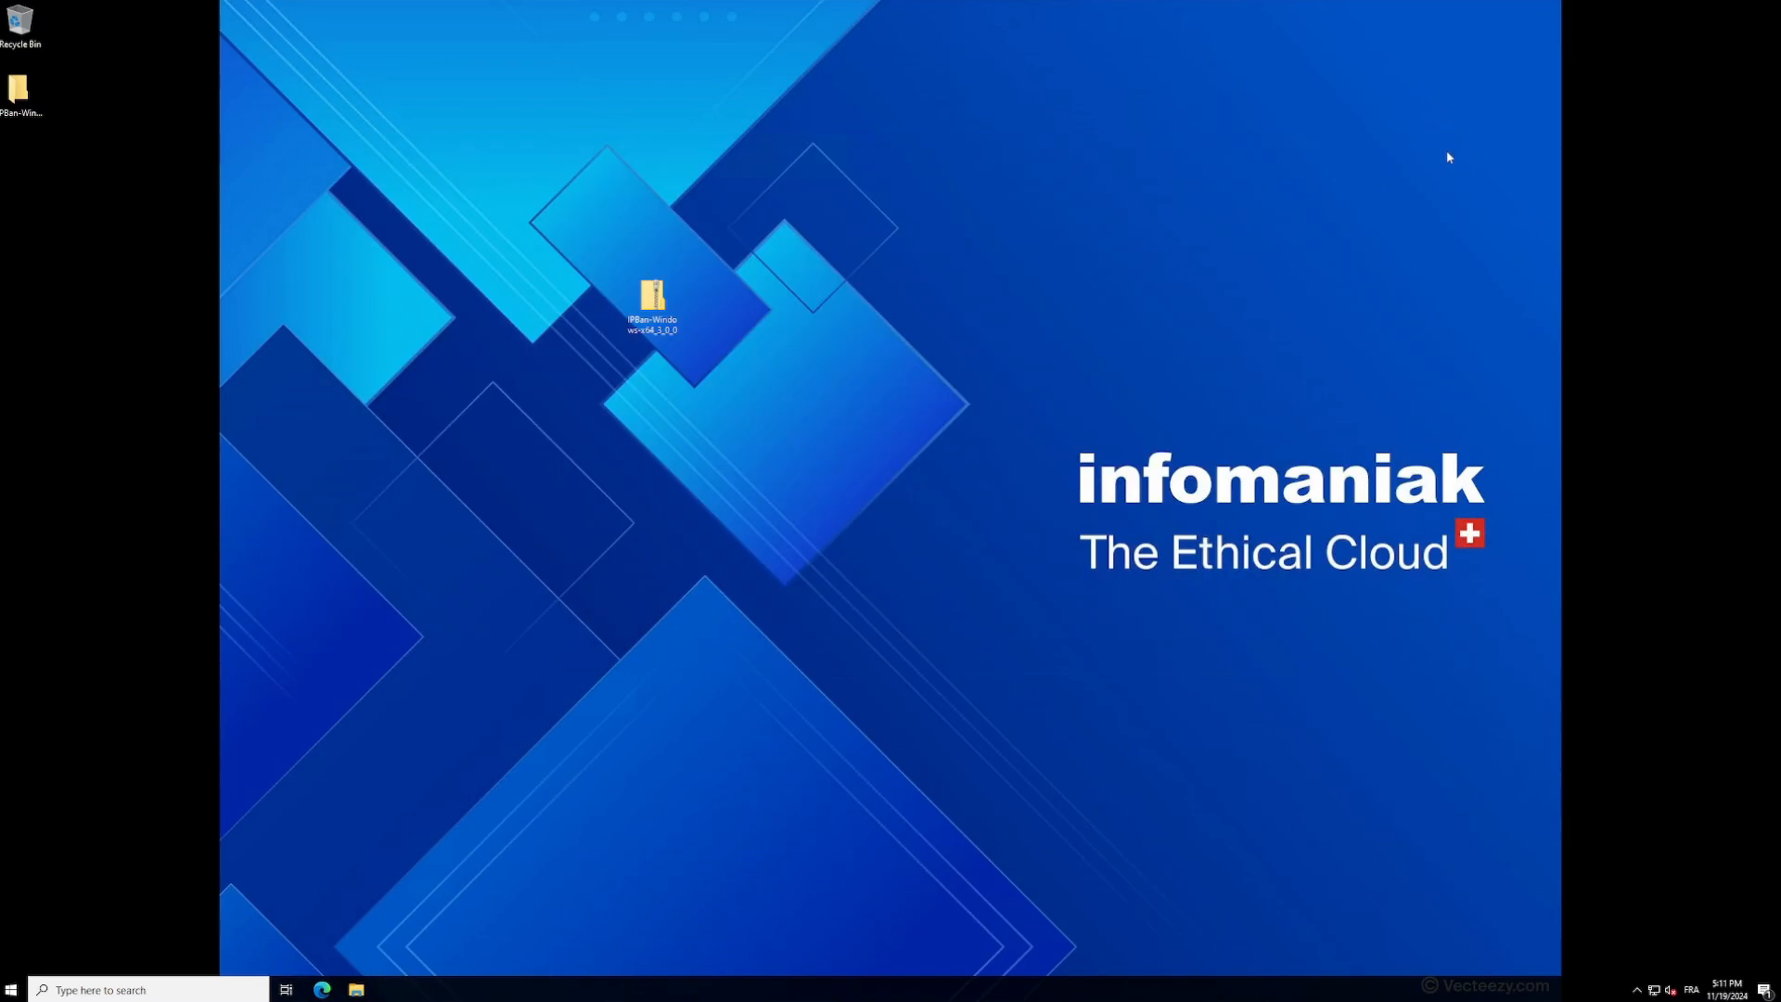
- Open ipban.config from the IPBan-Windows-x64_3_0_0 folder in Notepad
double_click(19, 91)
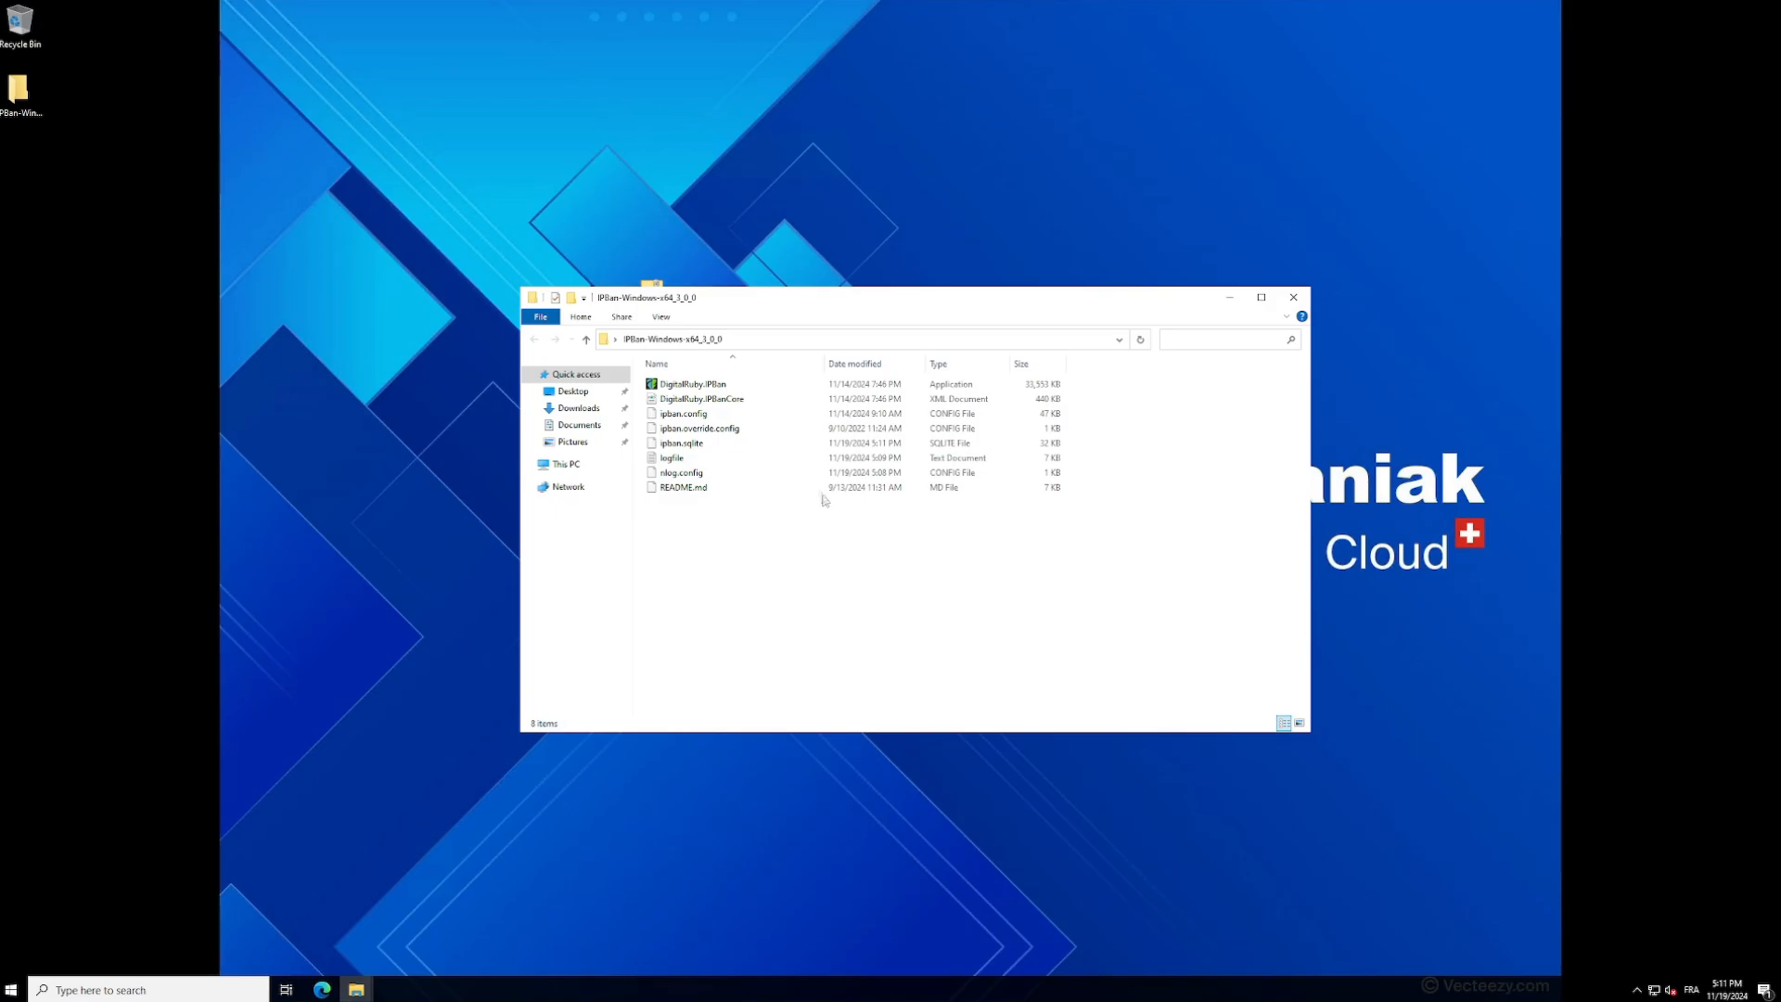
left_click(826, 443)
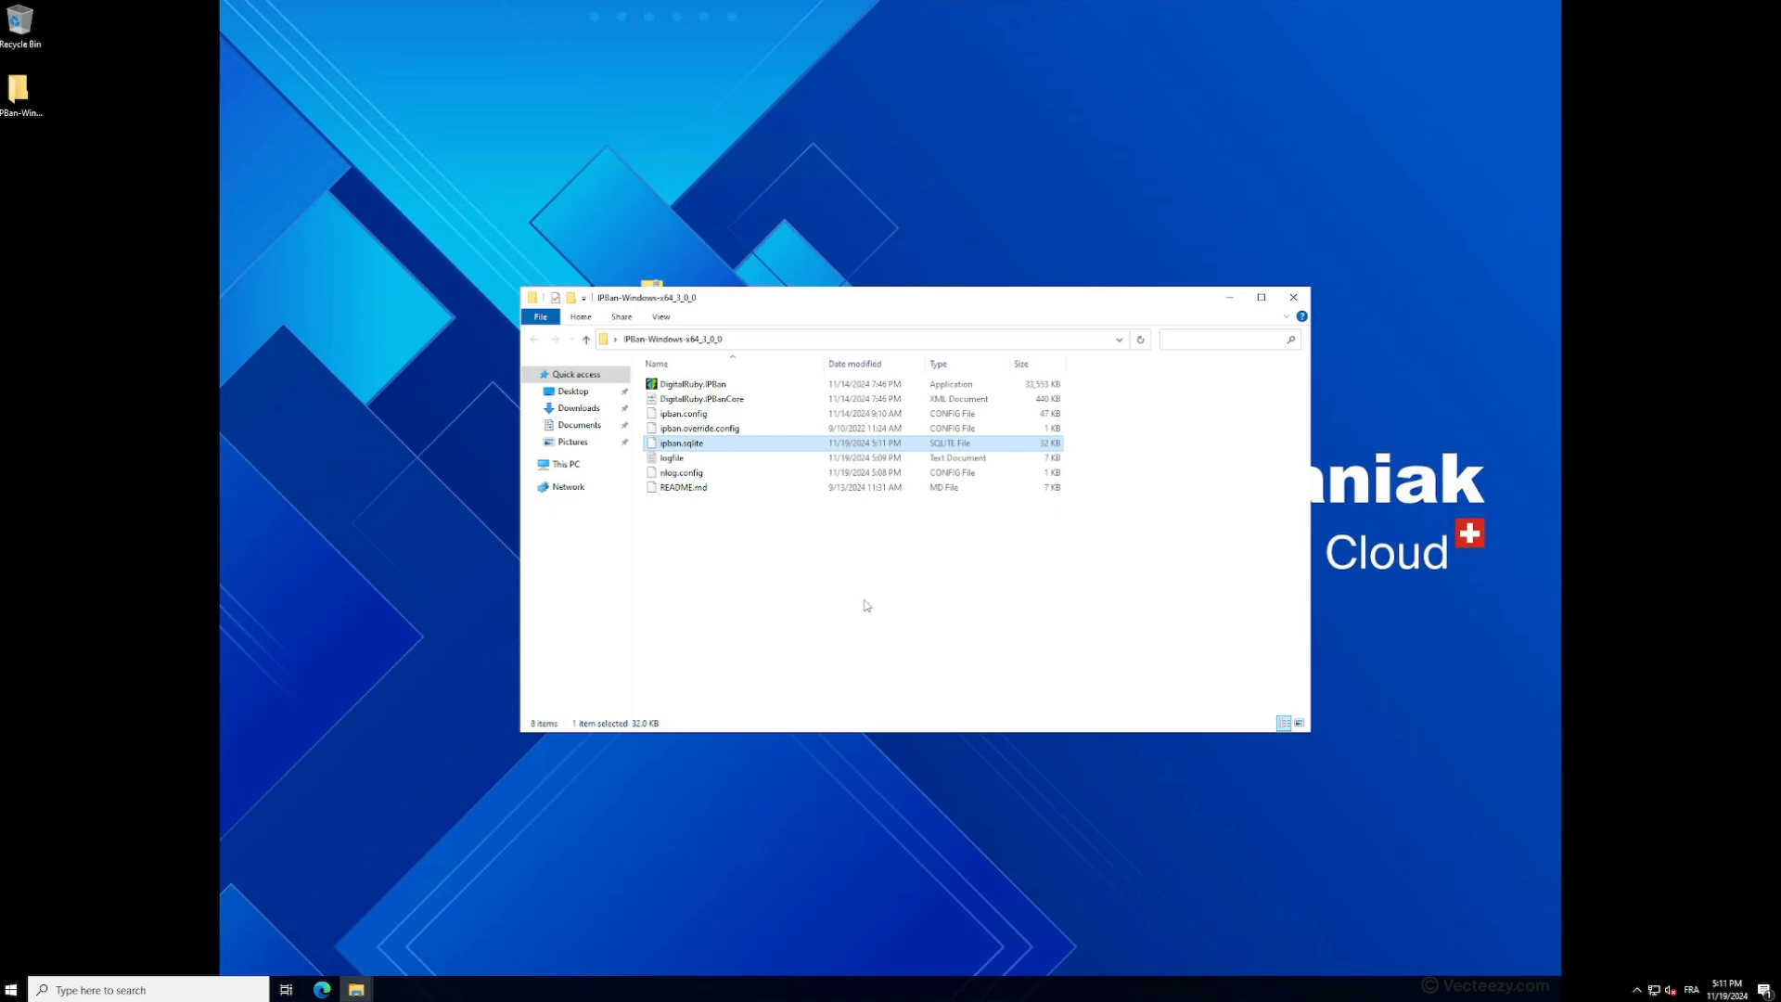
double_click(704, 416)
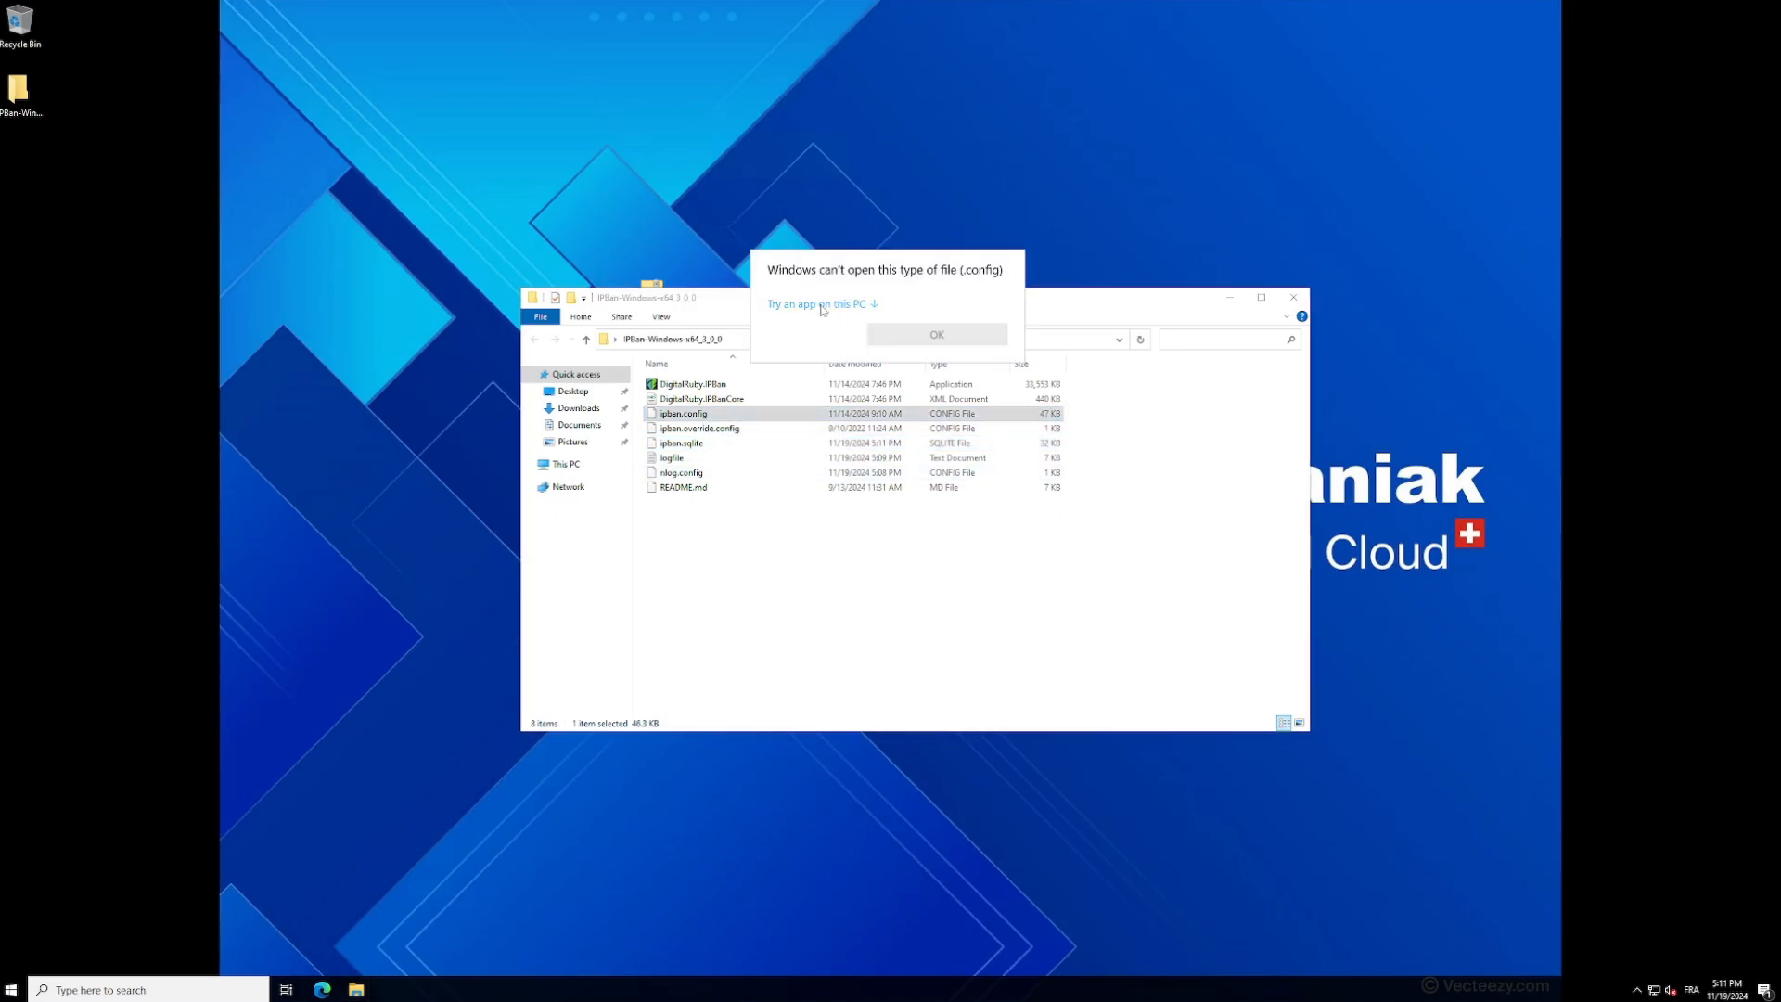
left_click(822, 306)
left_click(834, 338)
left_click(937, 554)
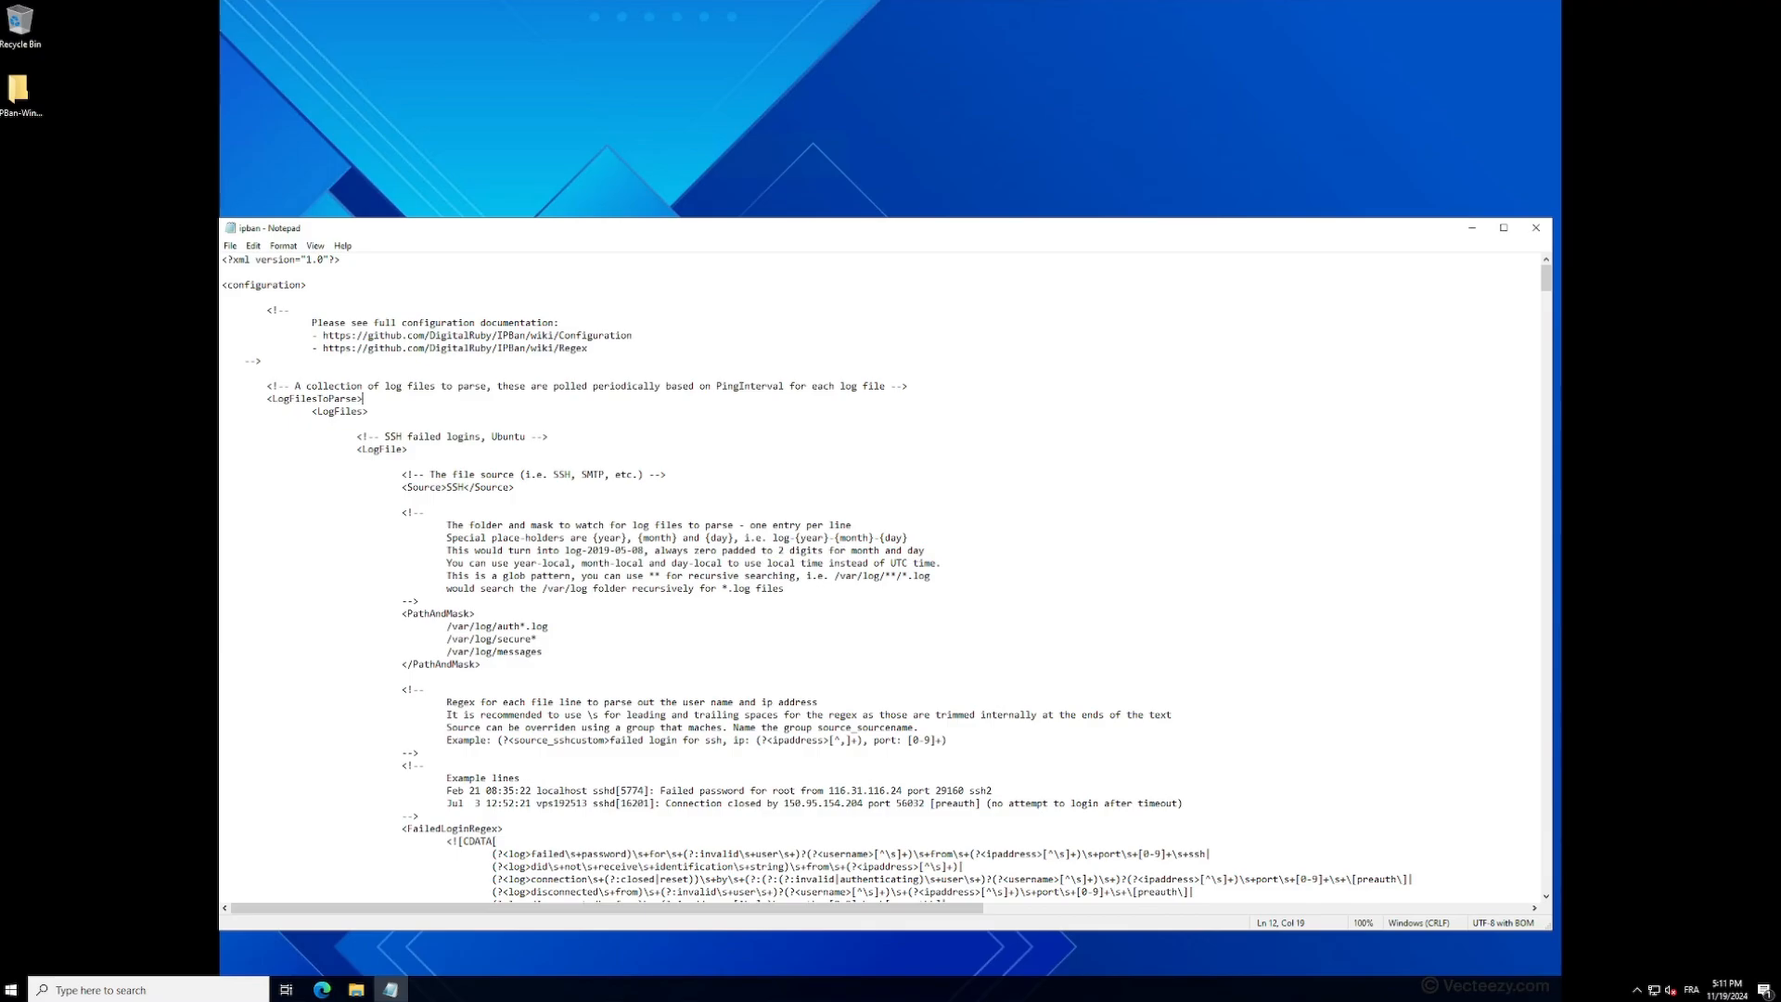
- Highlight the comment about SSH failed logins on Ubuntu and search the configuration file for "rdp"
left_click_drag(385, 437, 532, 437)
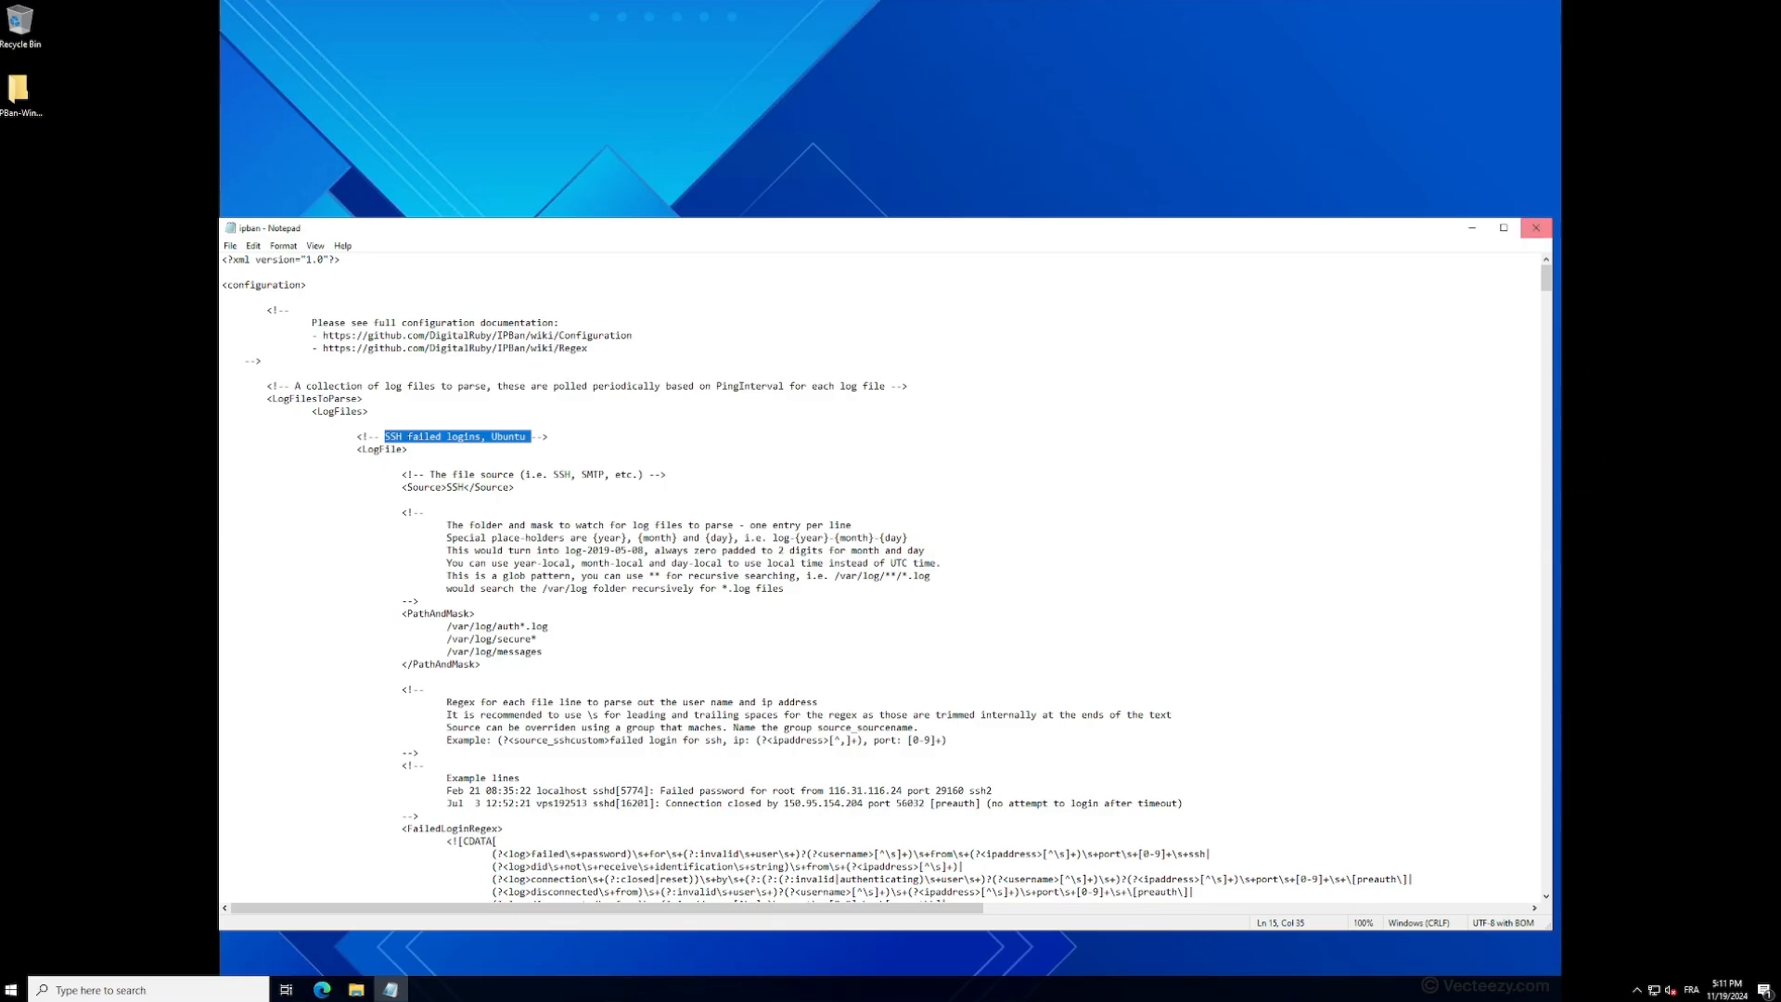
left_click_drag(1545, 281, 1533, 391)
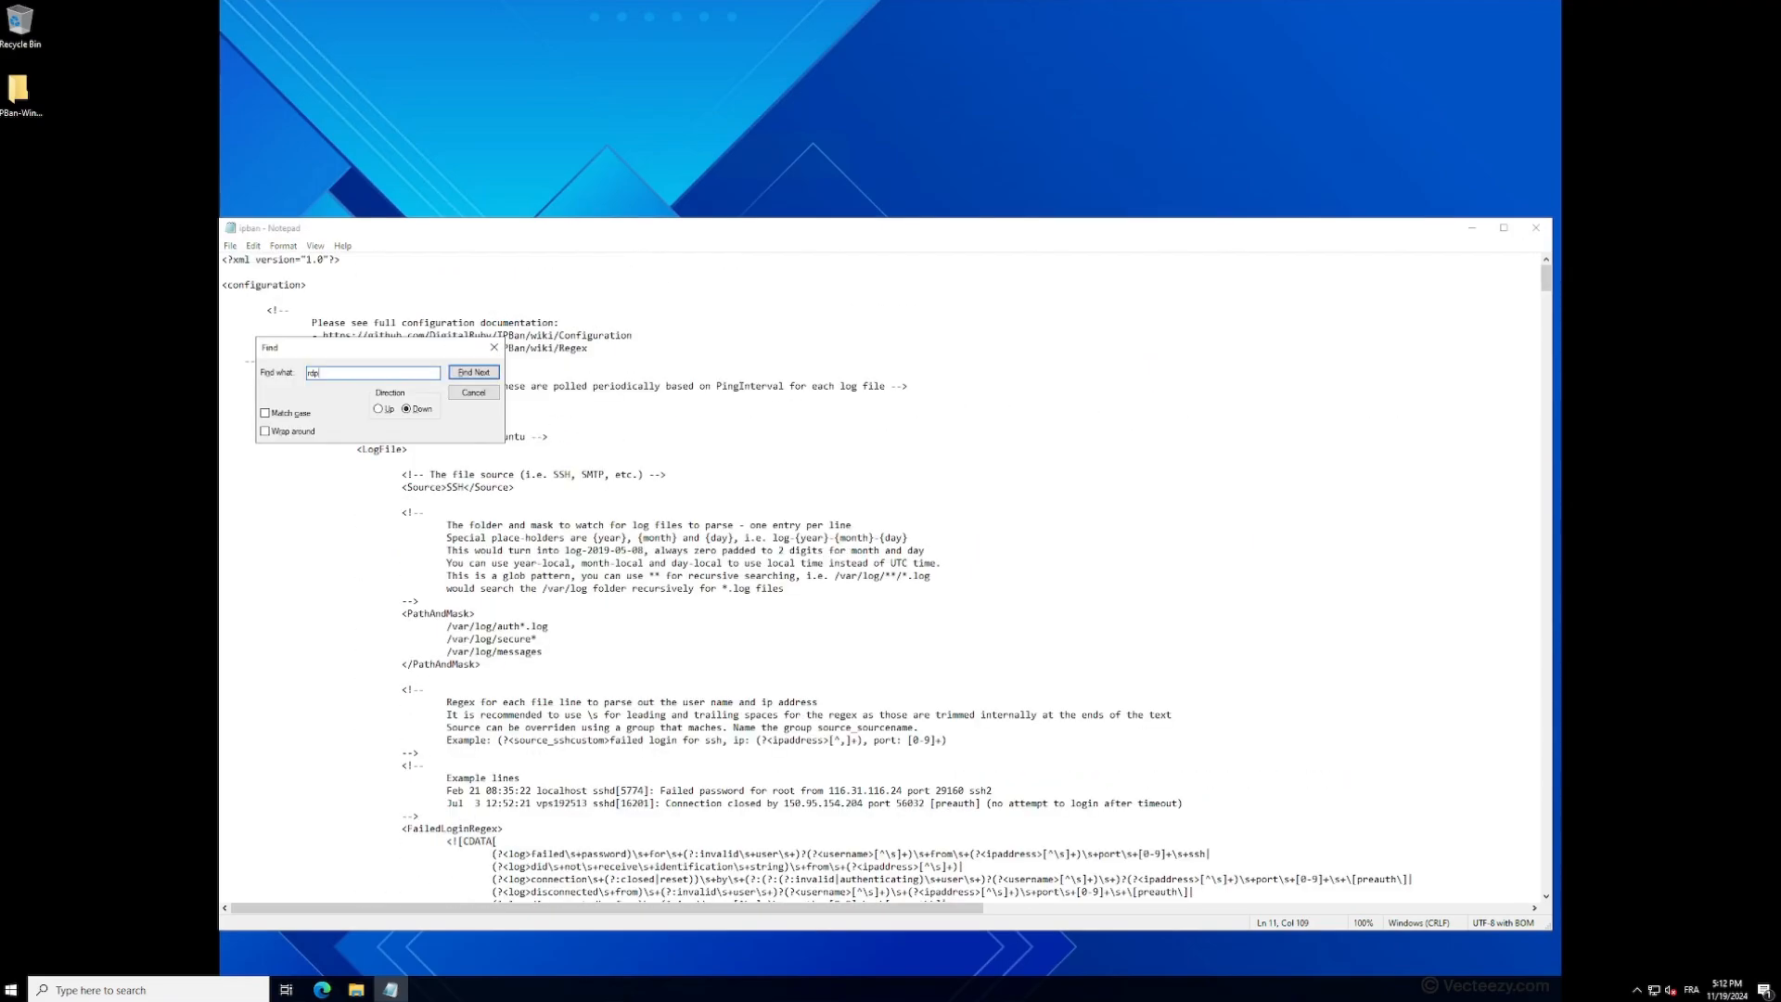
key("Return")
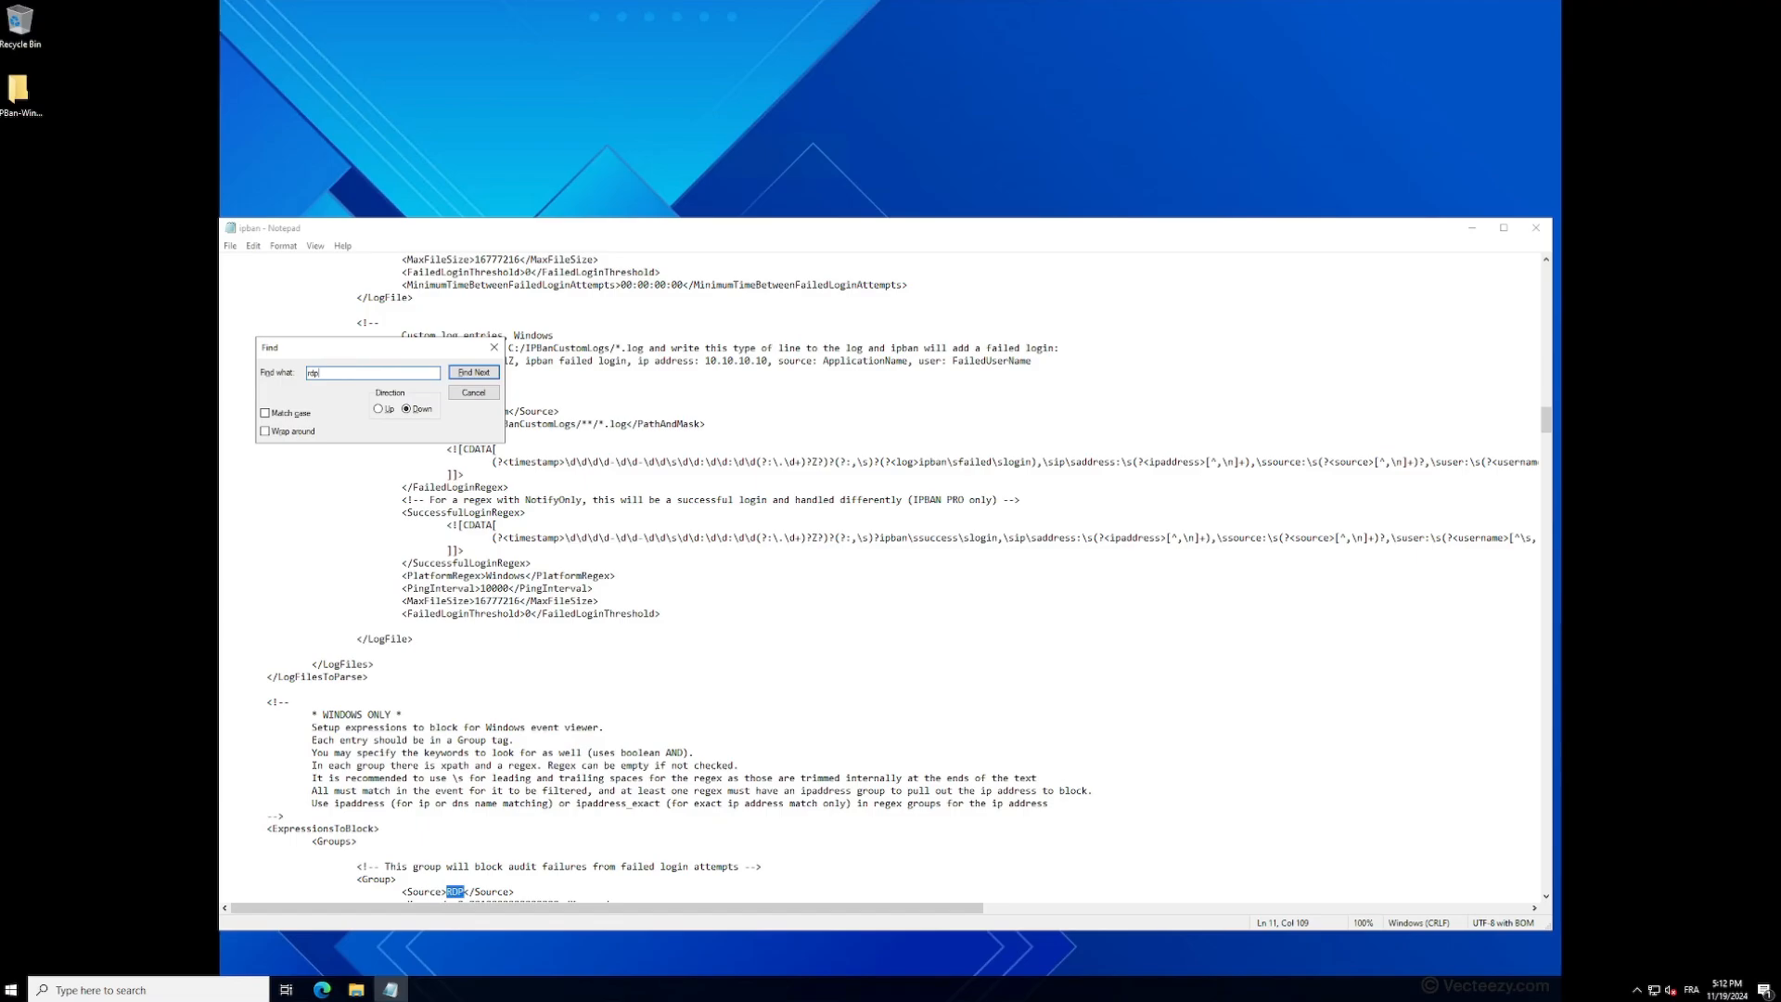
left_click(494, 347)
- Examine the RDP group's source and event ID expression, and the ban-related settings in the appSettings section
scroll(742, 556, "down", 8)
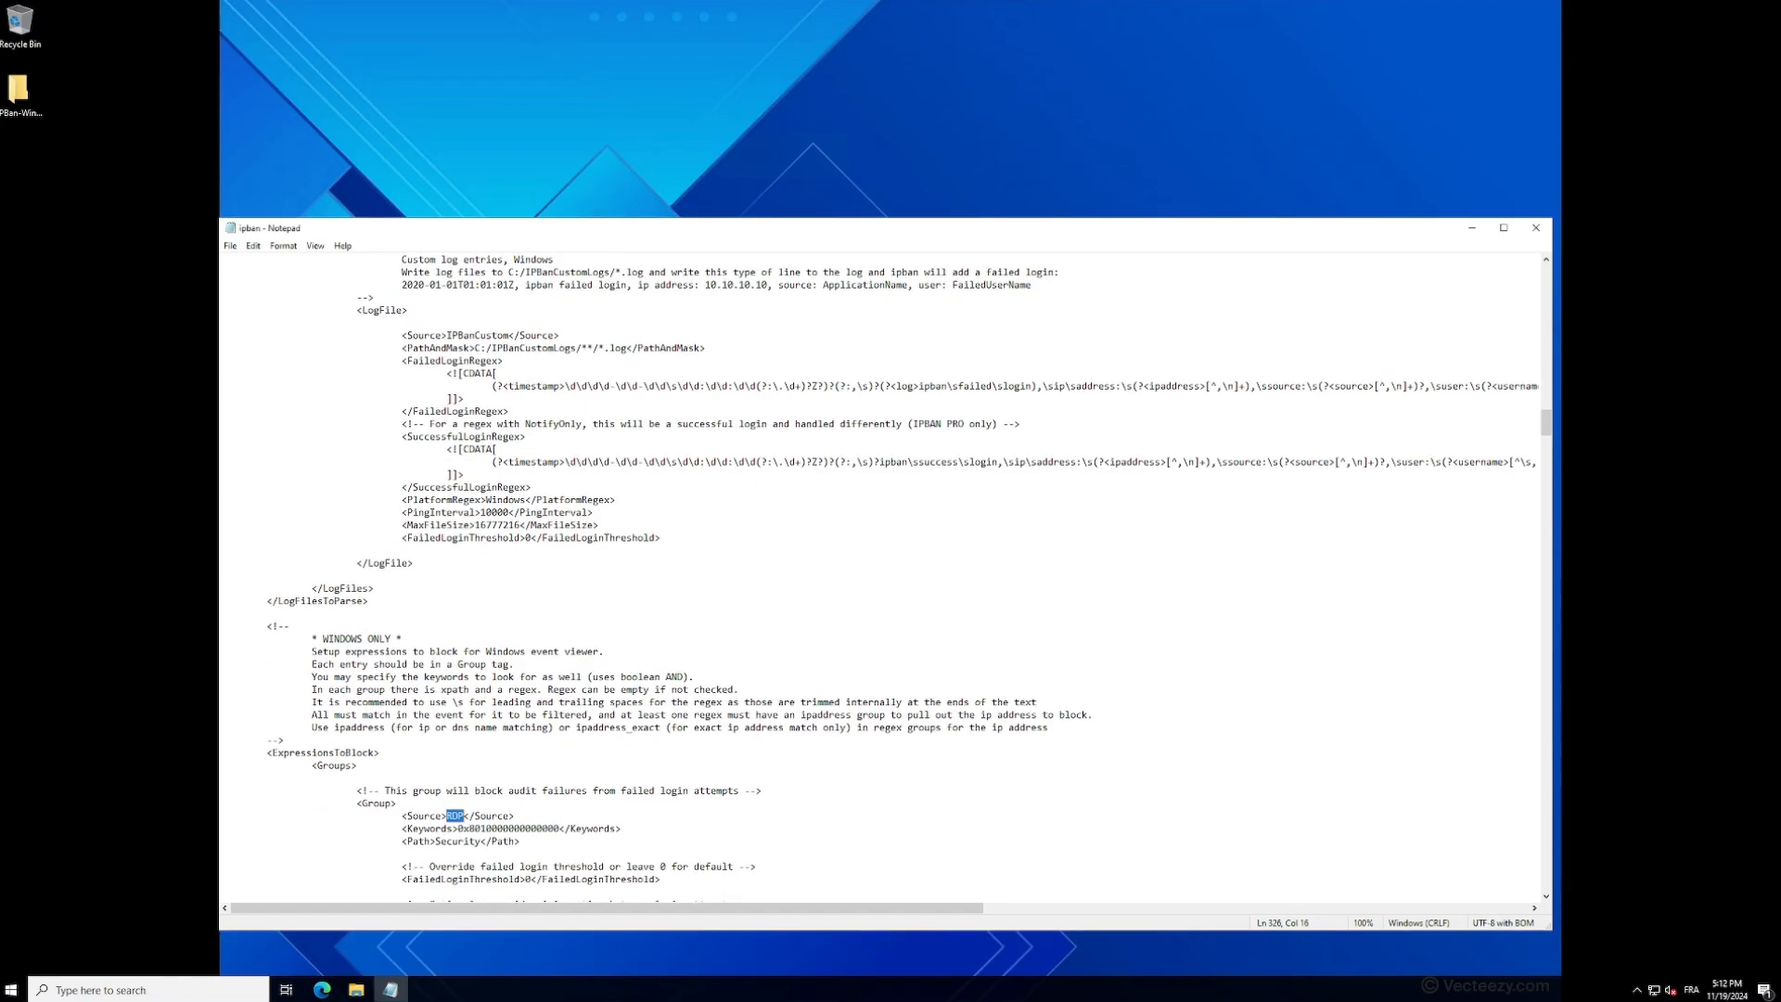
scroll(742, 575, "down", 1)
scroll(881, 575, "down", 5)
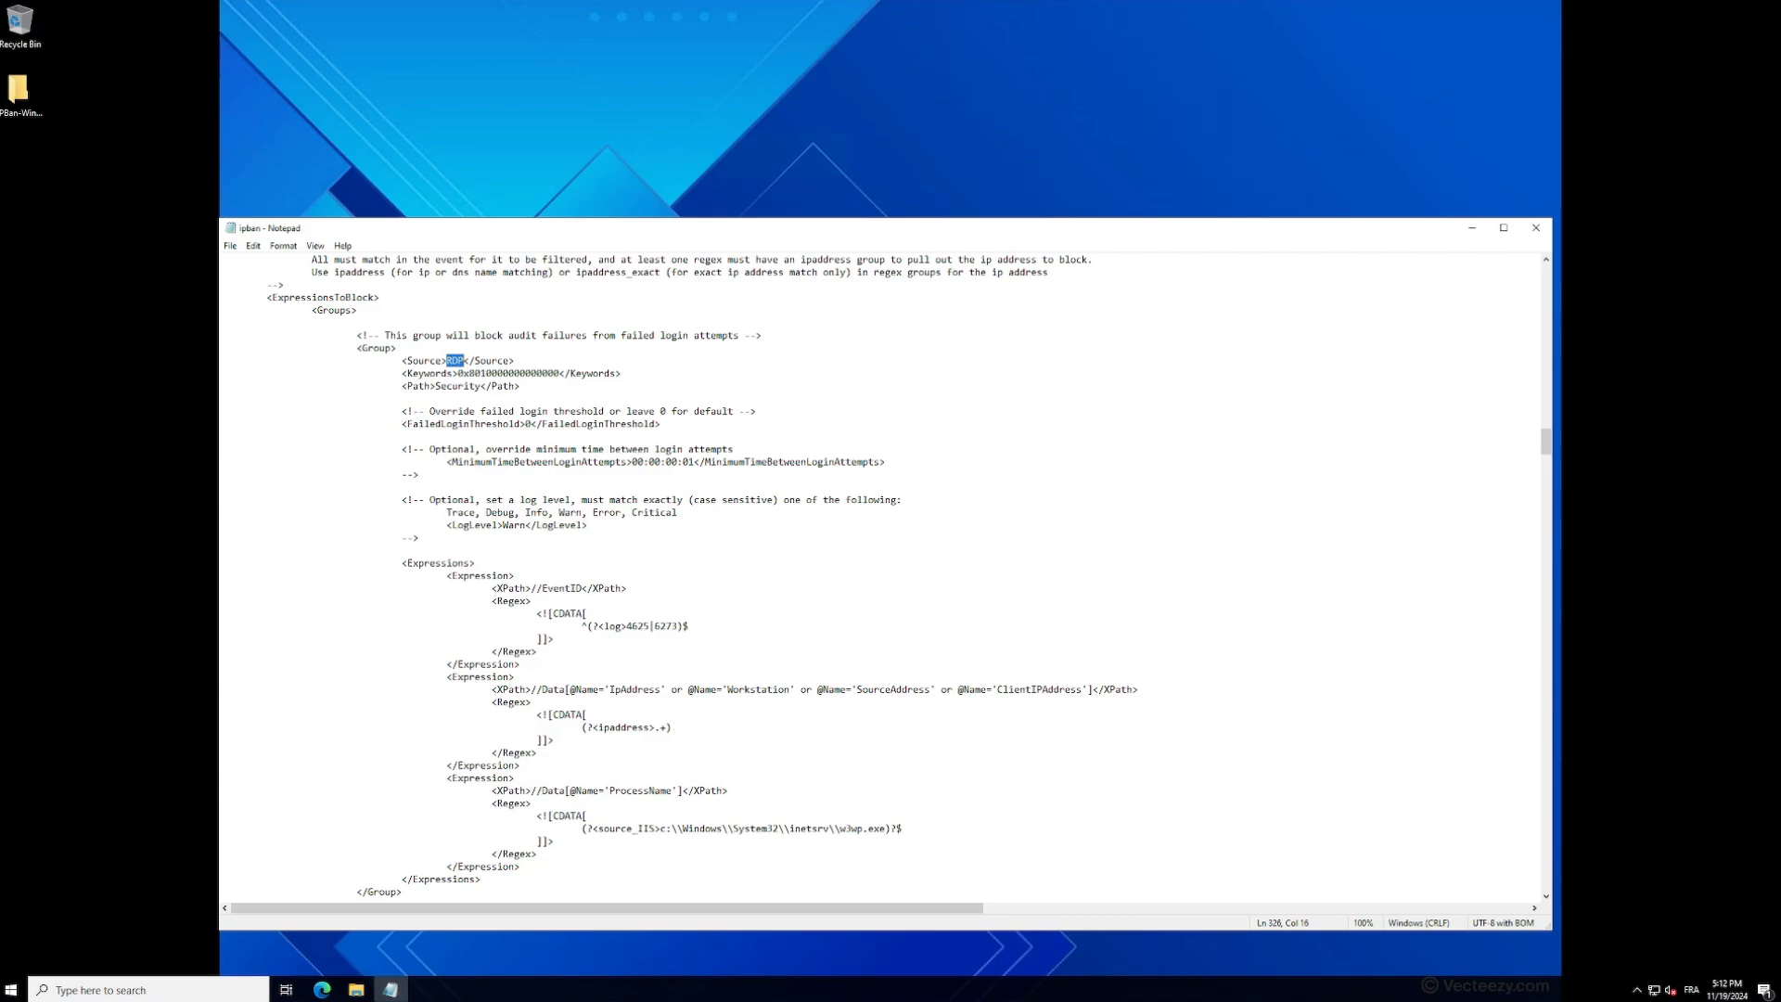
double_click(457, 361)
left_click_drag(598, 626, 689, 626)
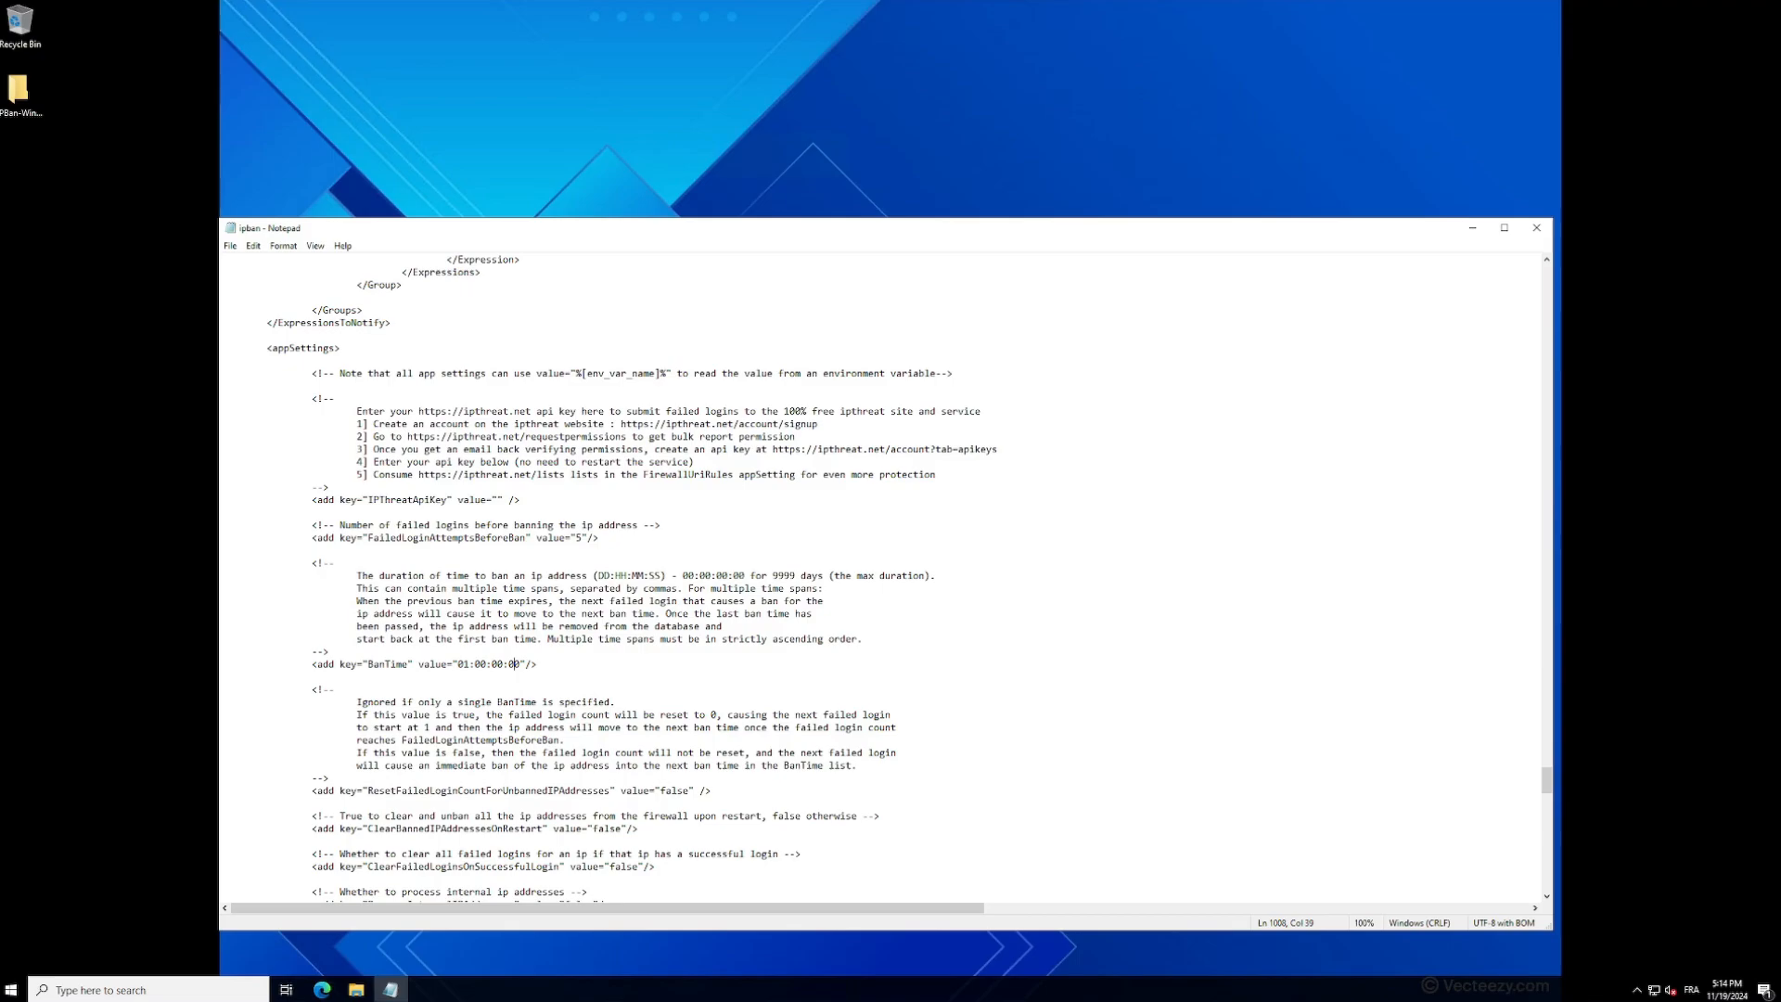
scroll(886, 575, "down", 1)
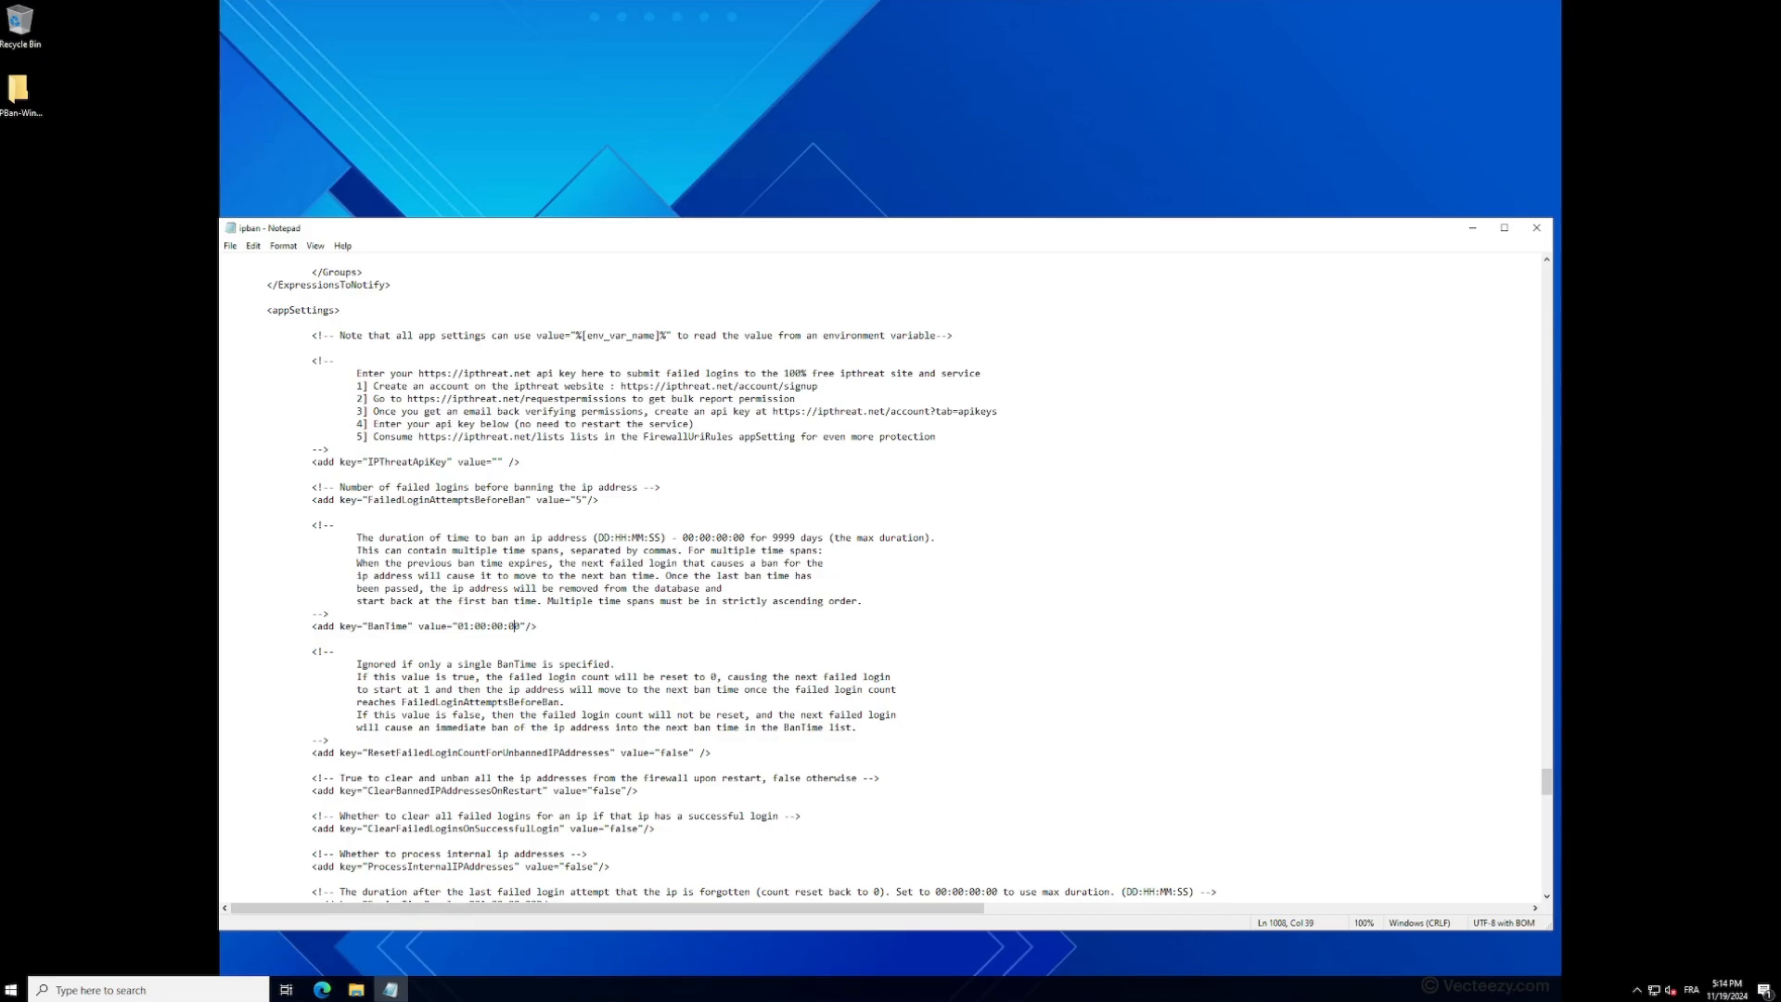
double_click(673, 753)
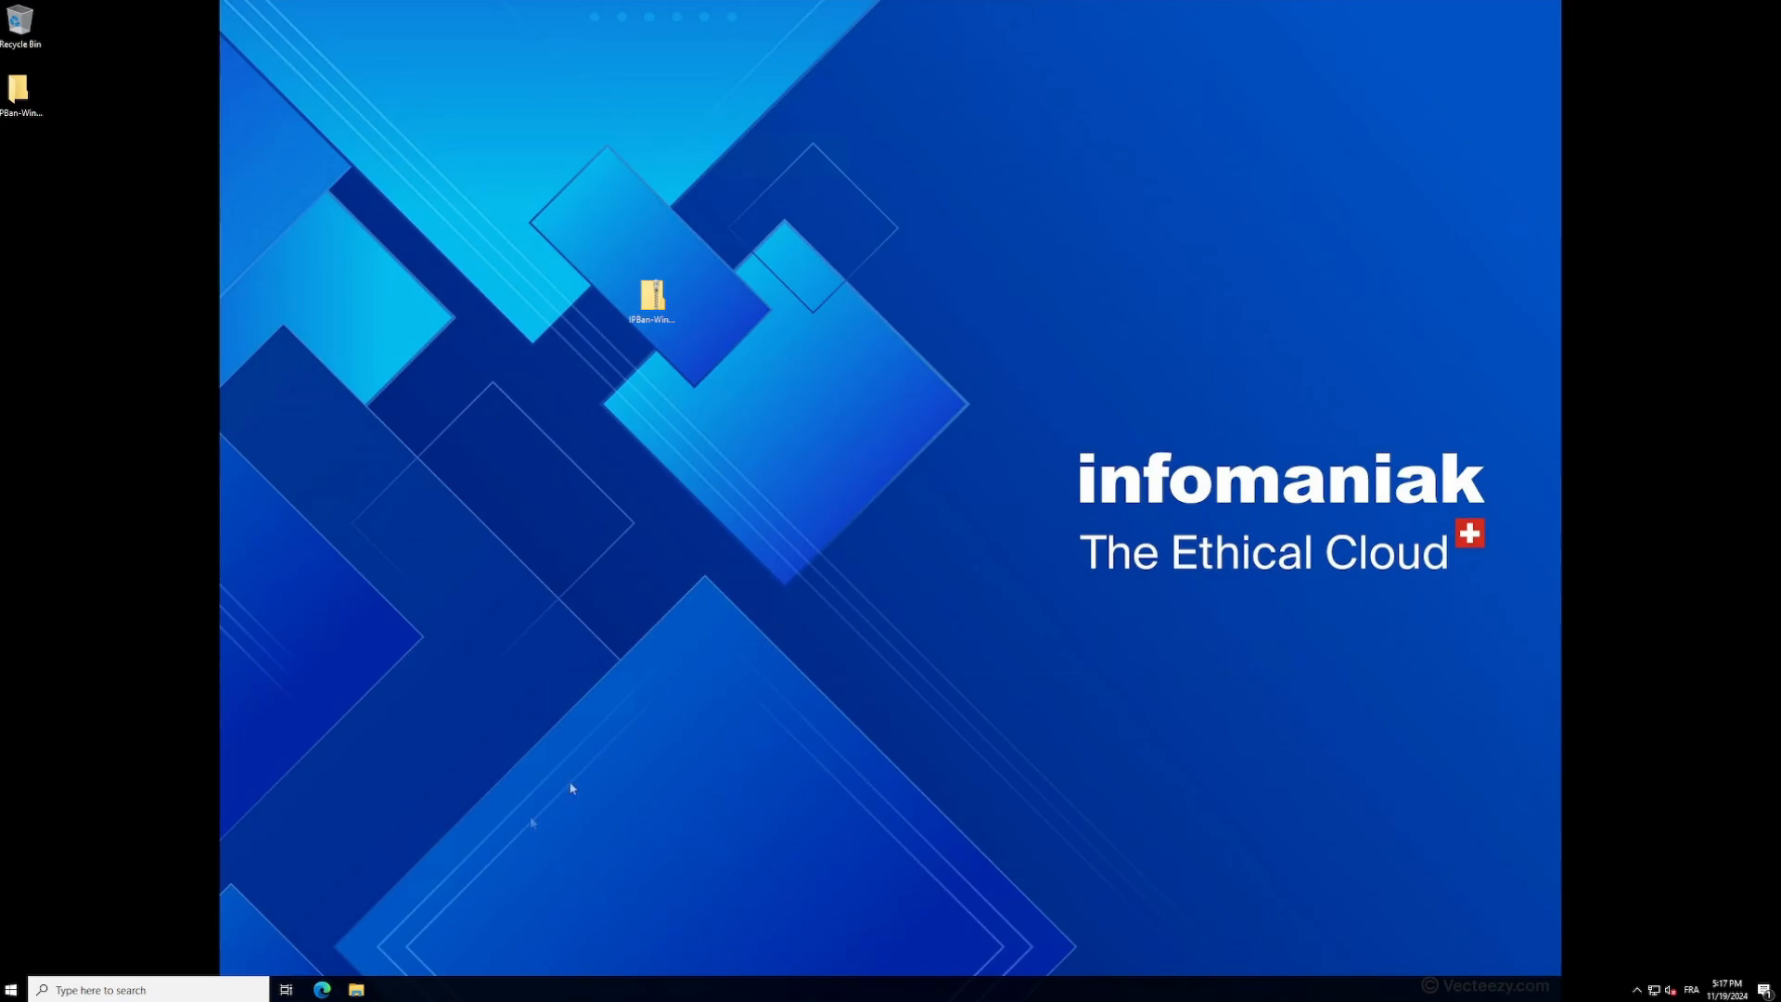
- Paste the copied IPBan folder into Program Files on the C: drive
left_click(356, 990)
left_click(547, 446)
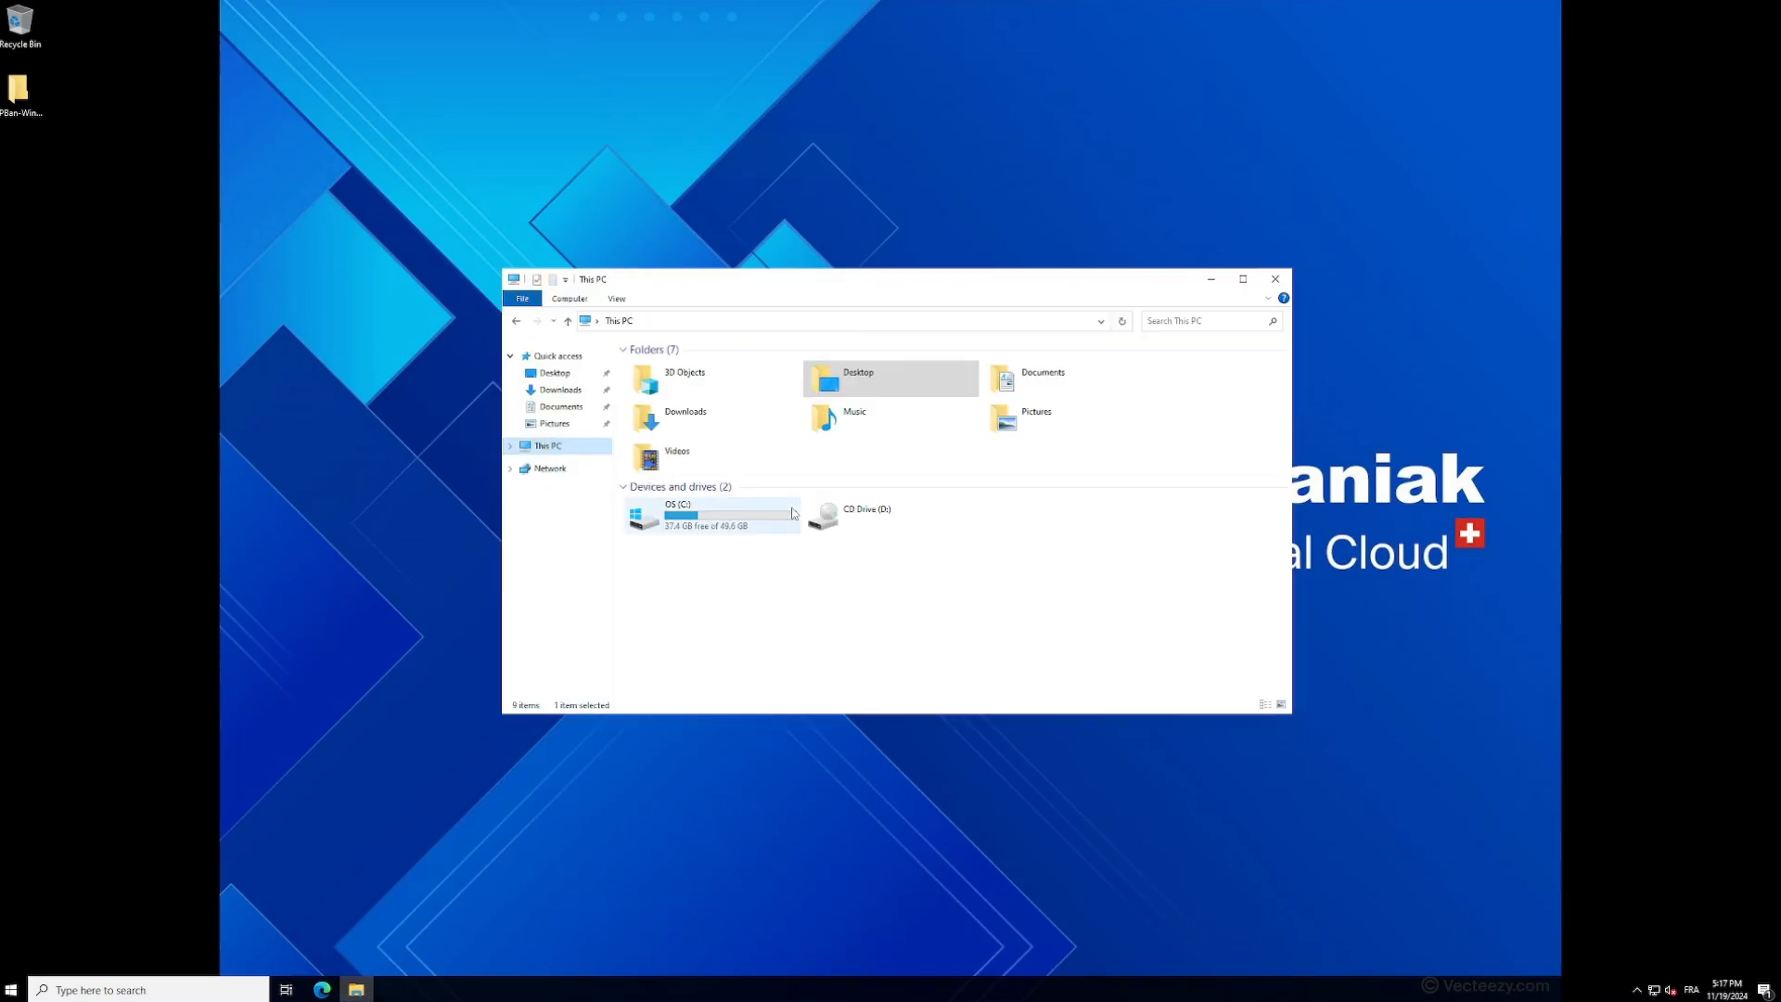
double_click(793, 514)
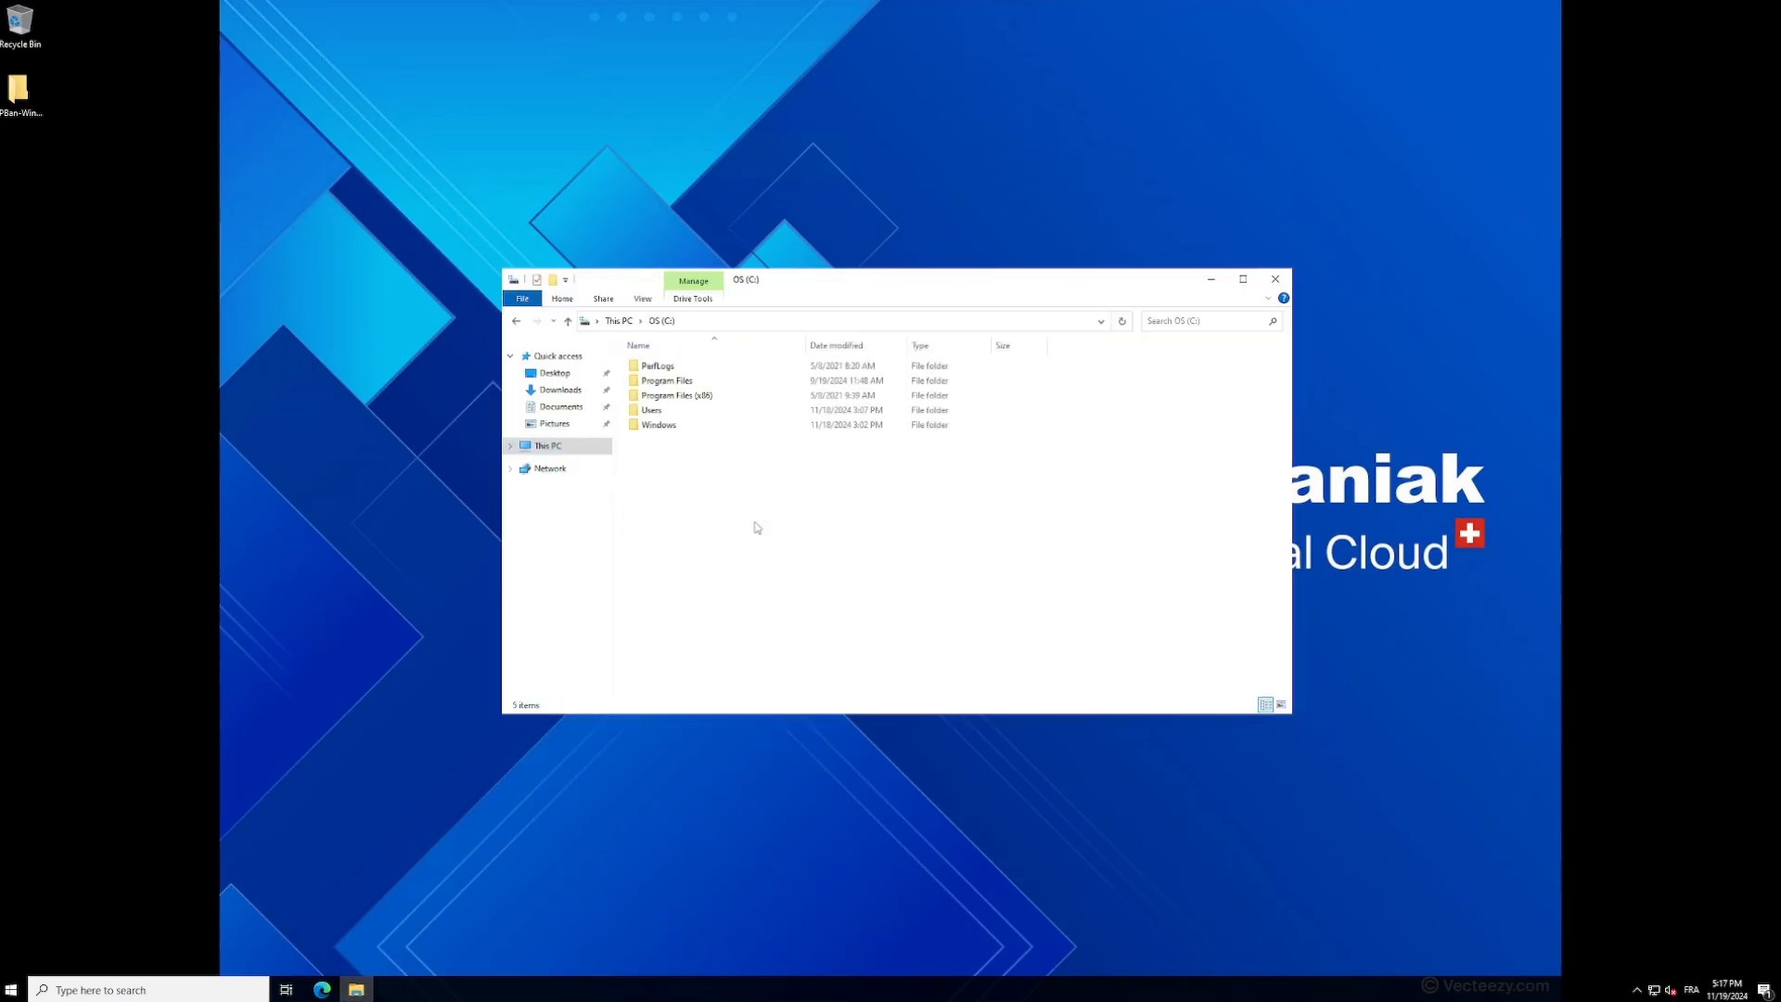
double_click(707, 382)
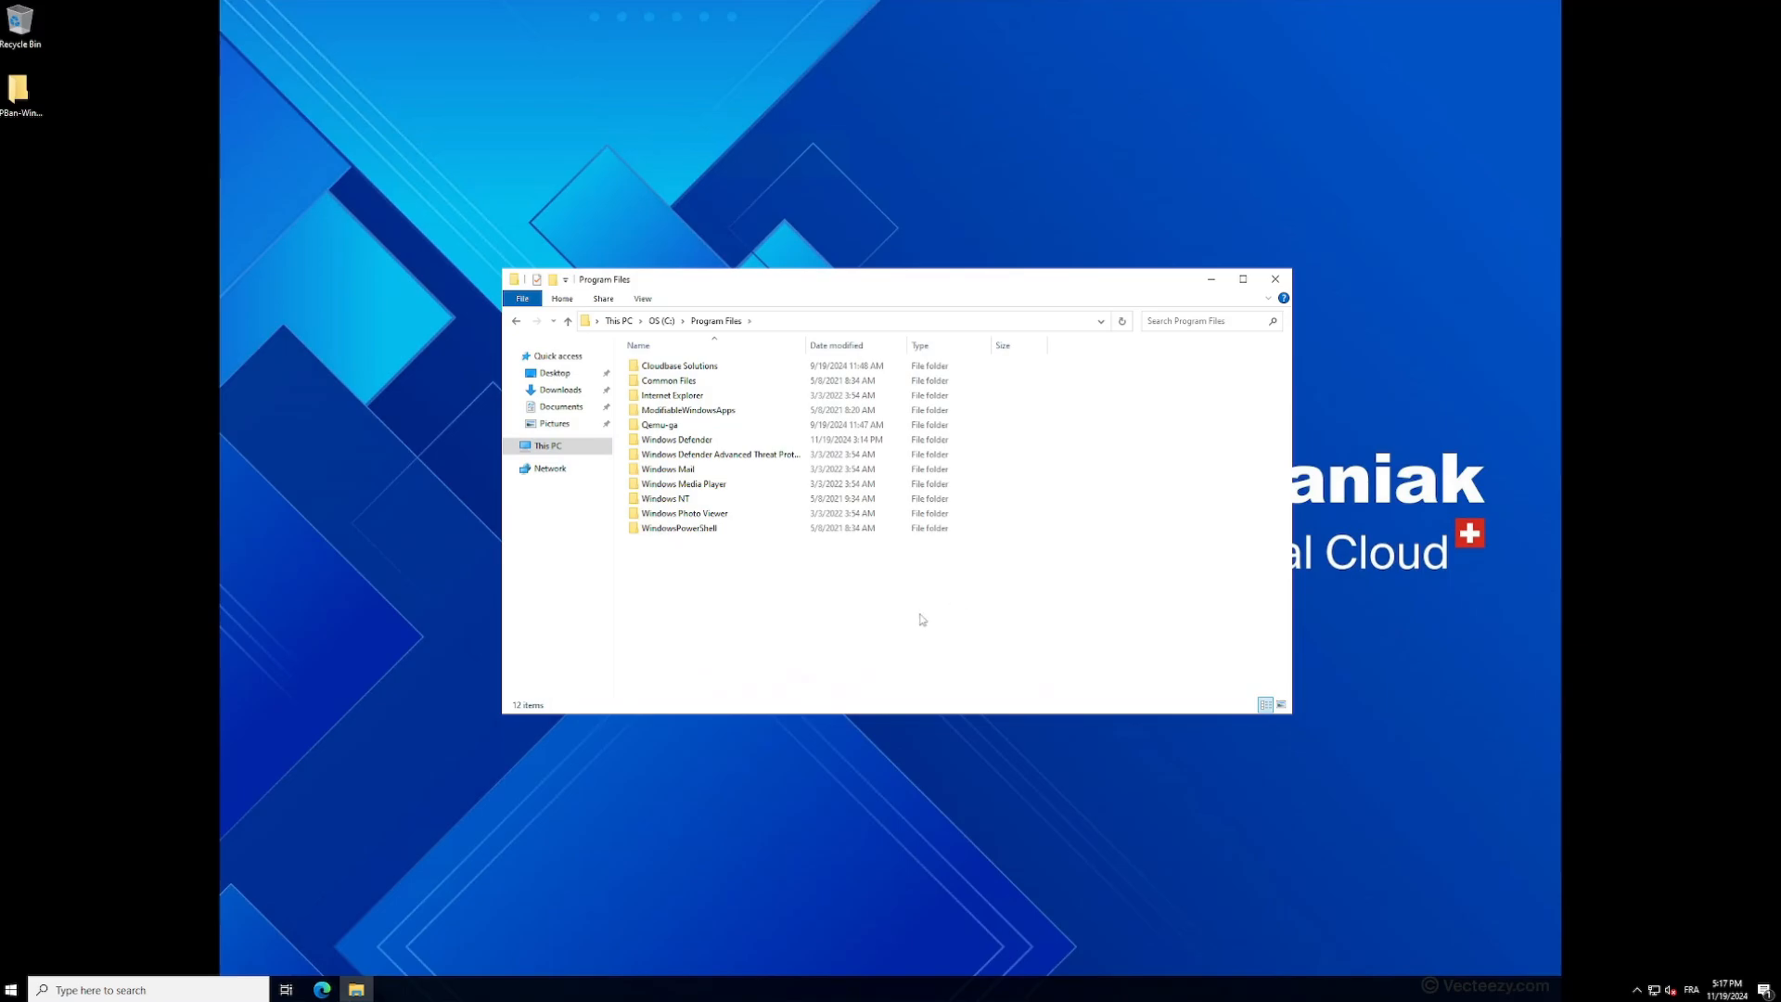
key("ctrl+v")
- Rename the pasted folder in Program Files to IPBan-Windows and open it
key("F2")
key("End")
key("BackSpace")
key("BackSpace")
key("BackSpace")
key("BackSpace")
key("BackSpace")
key("BackSpace")
key("BackSpace")
key("BackSpace")
key("BackSpace")
key("BackSpace")
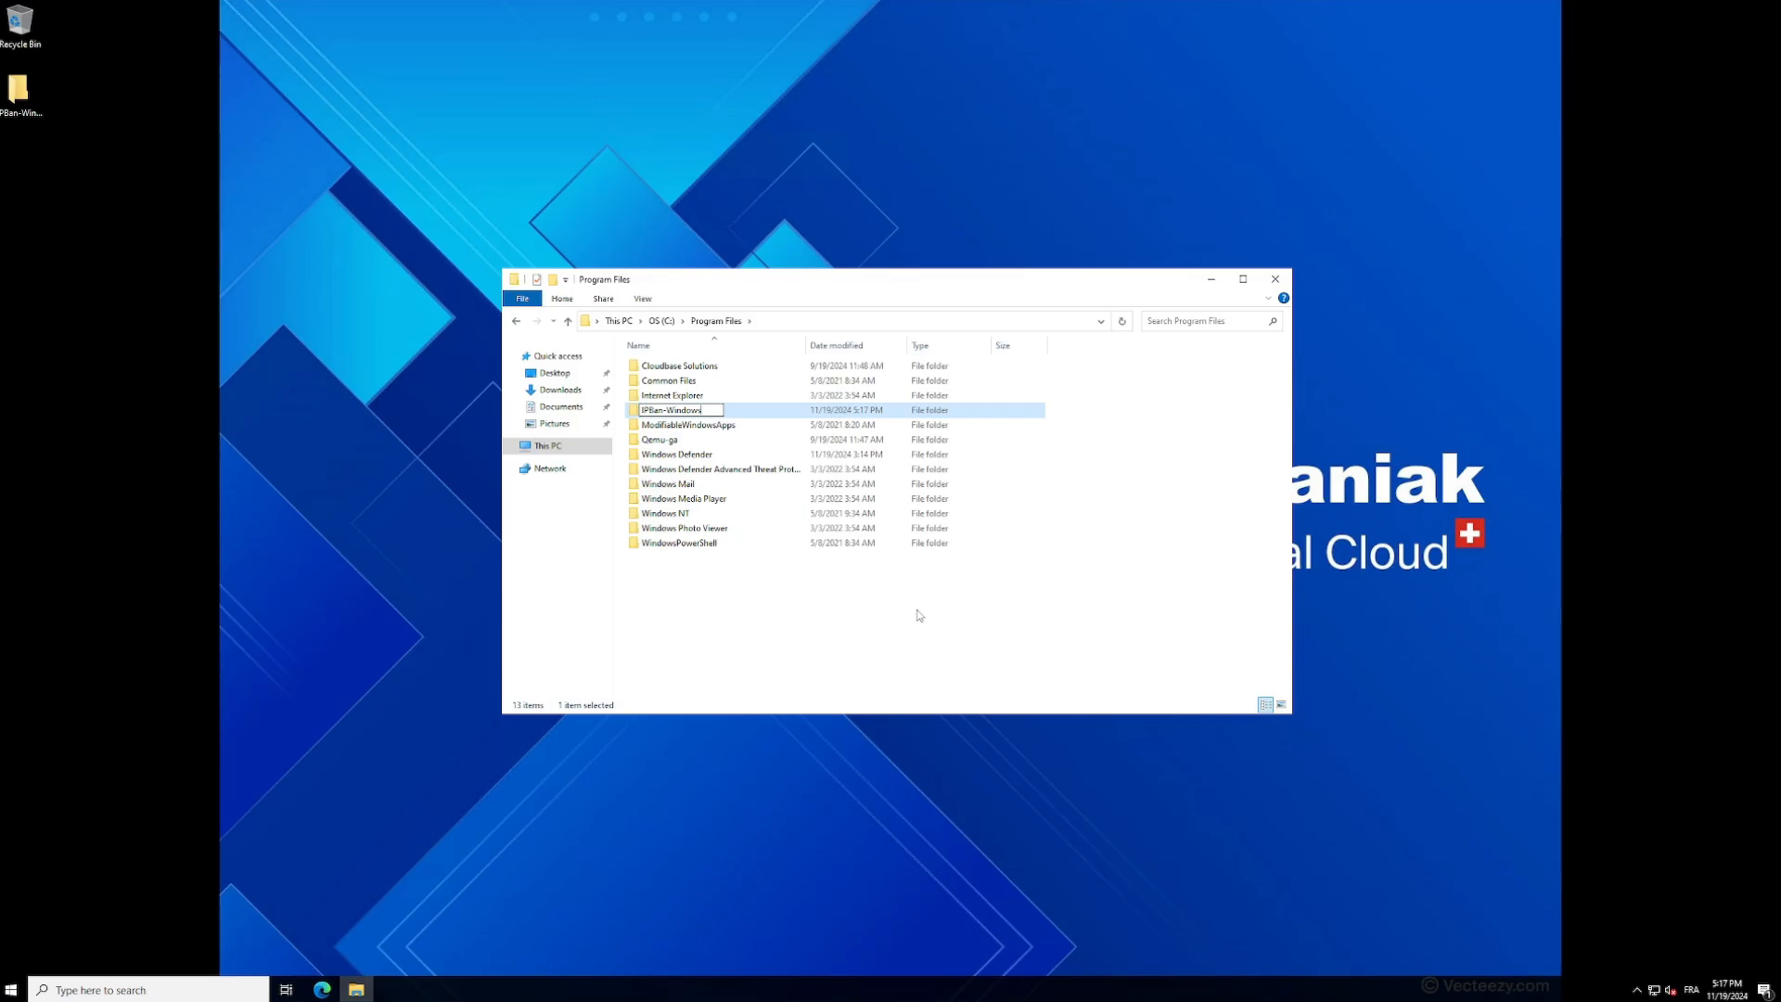
key("Return")
key("Return")
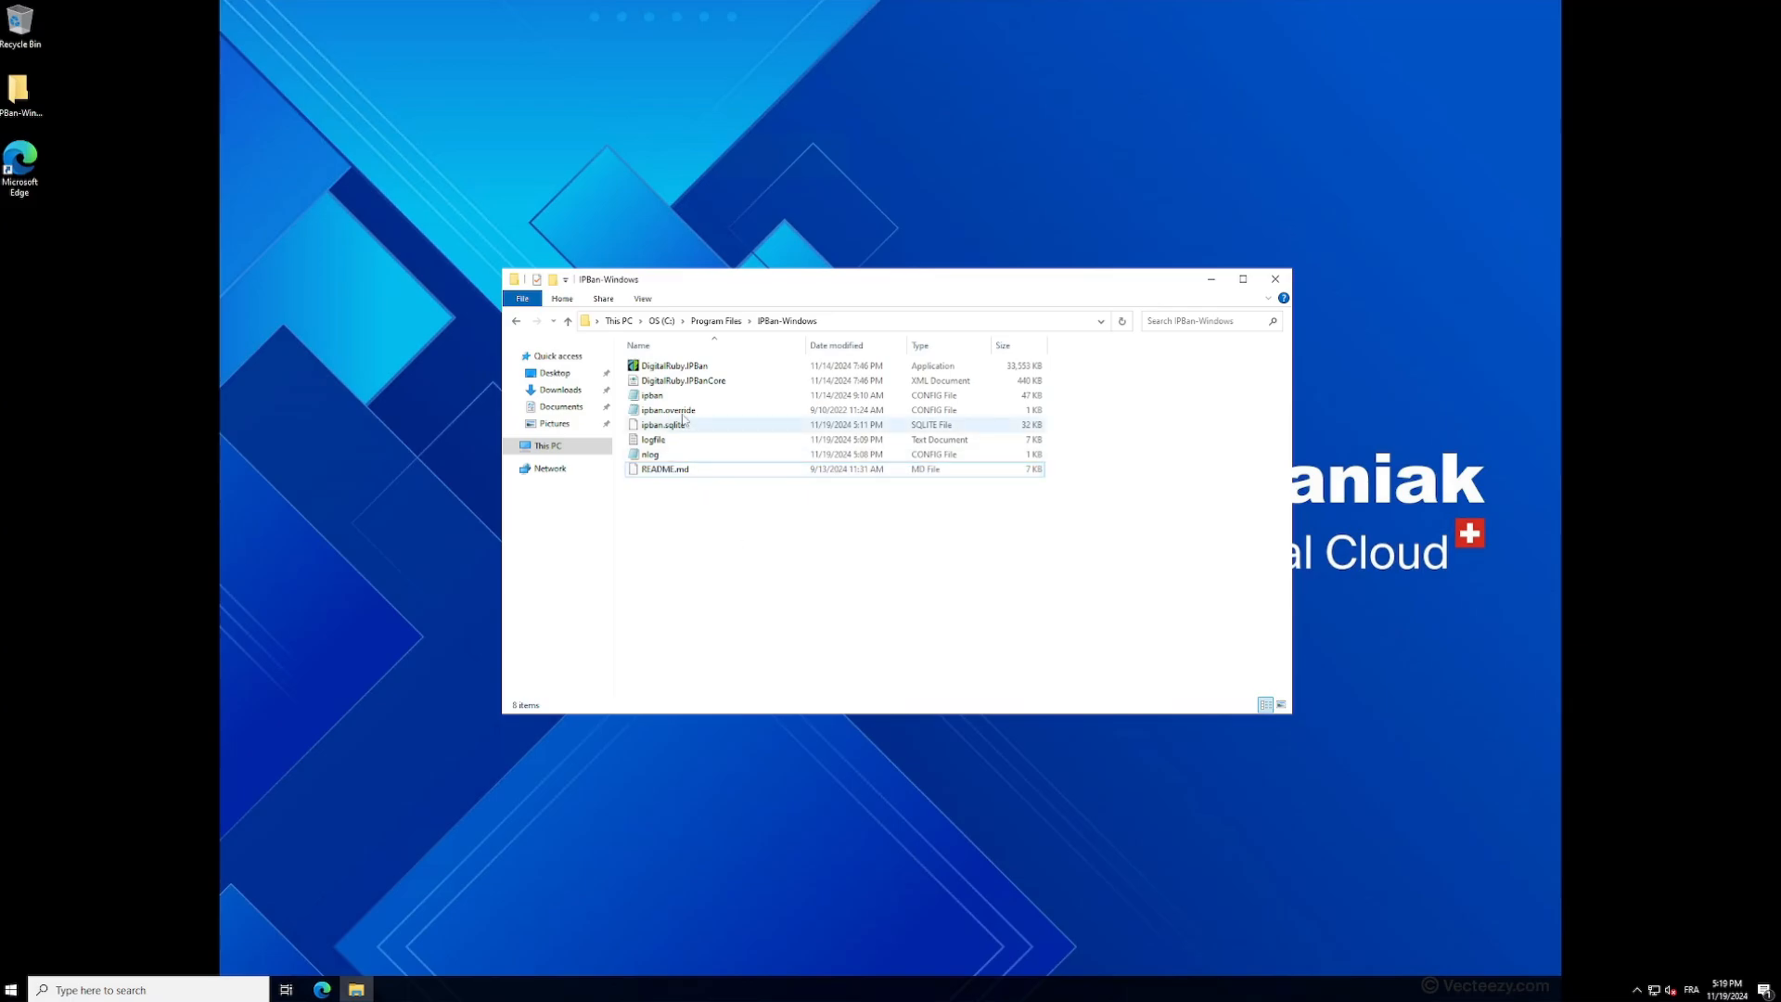
- Delete logfile from the IPBan-Windows folder and open a command prompt in that folder
left_click(671, 448)
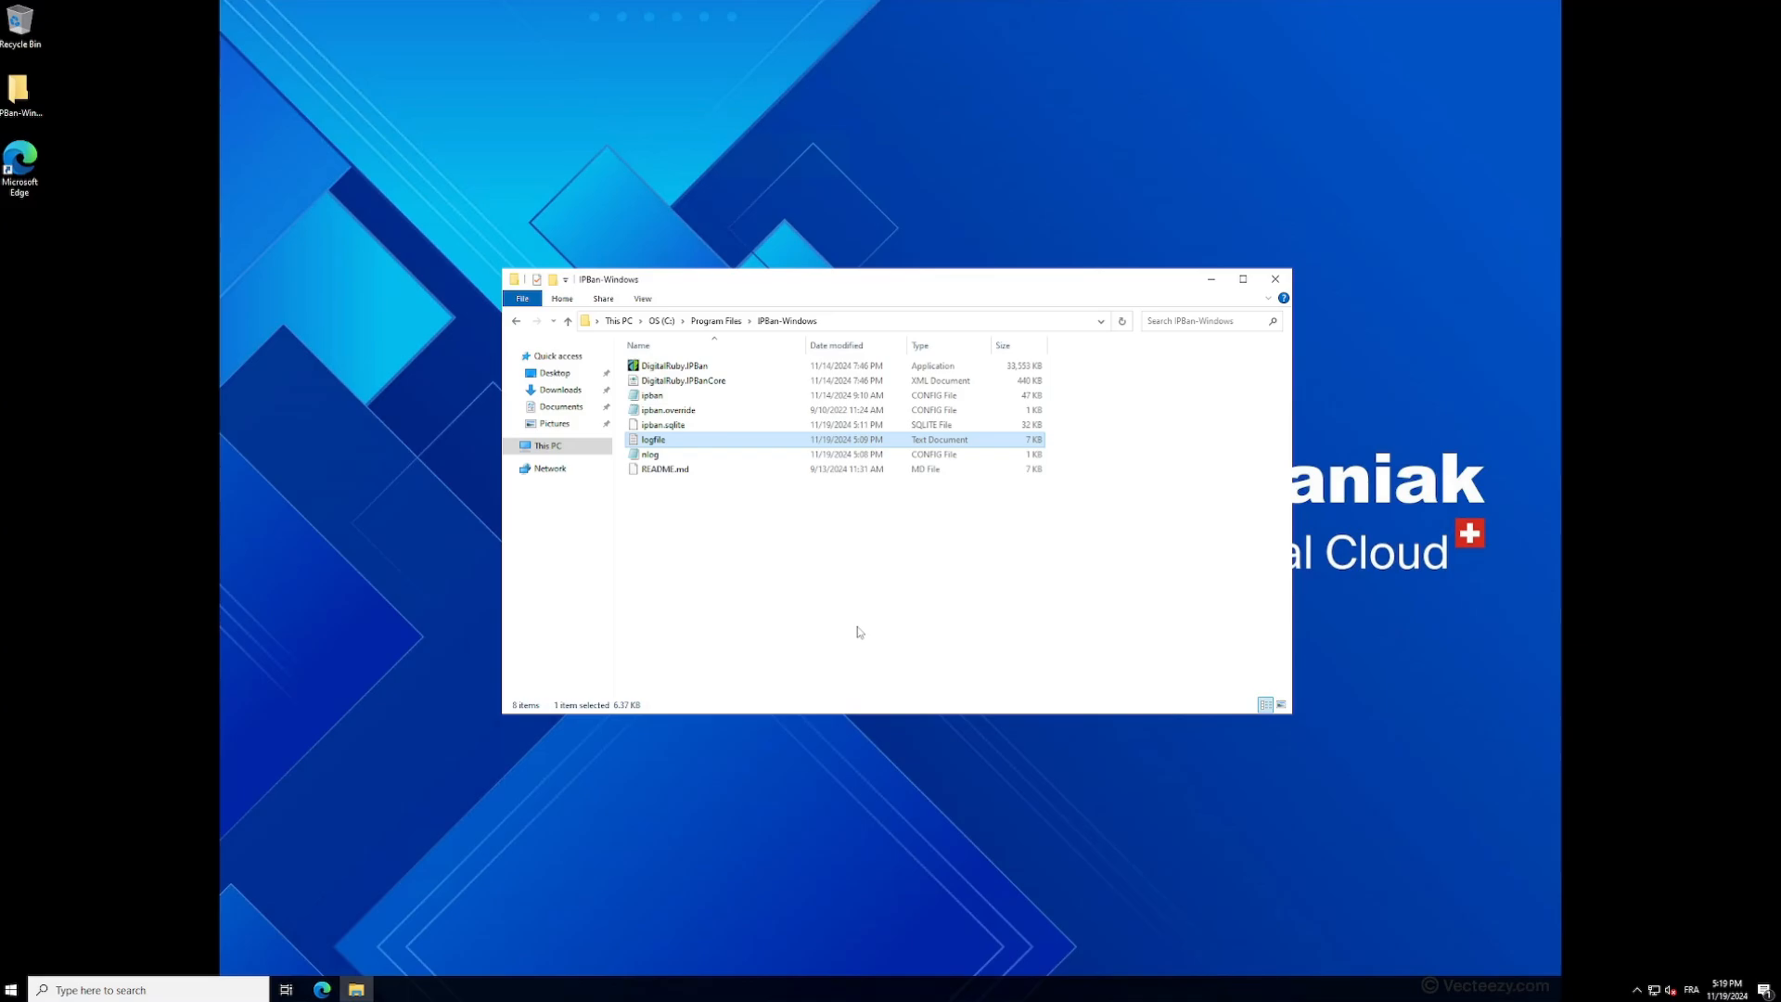
key("Delete")
left_click(888, 320)
type("cmd")
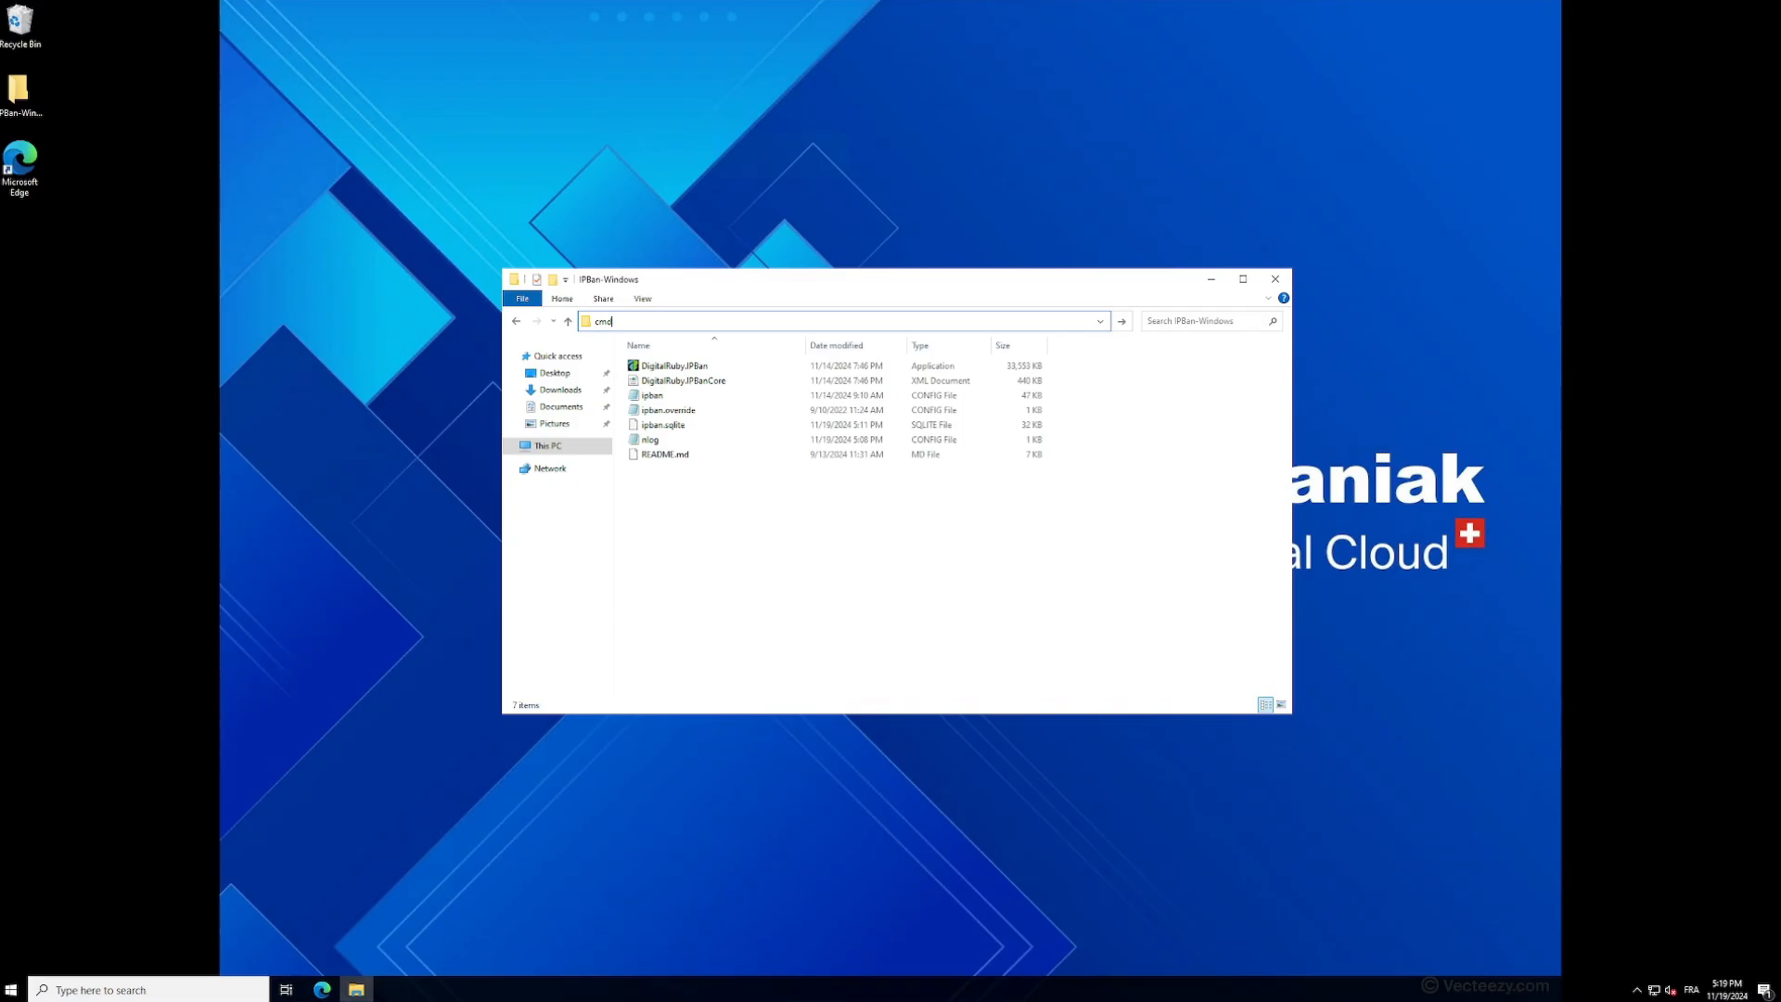
key("Return")
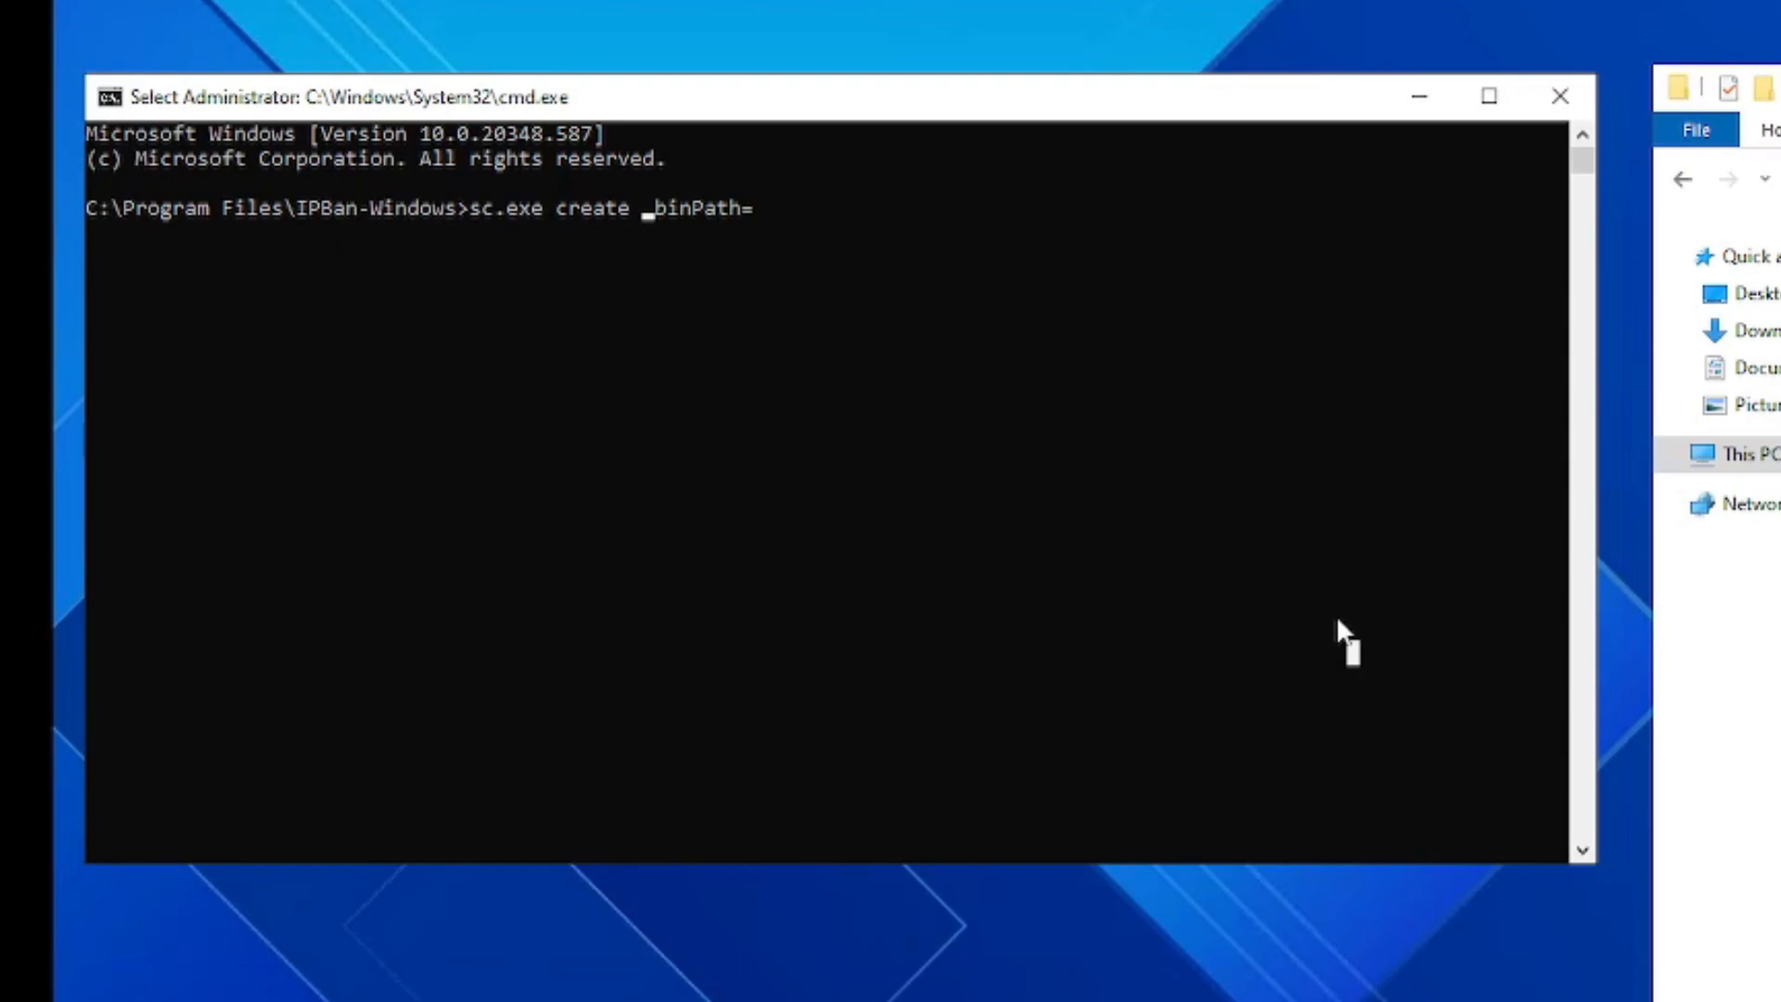
- Create the service with sc.exe create ipban binPath= "C:\Program Files\IPBan-Windows\DigitalRuby.IPBan.exe"
key("Escape")
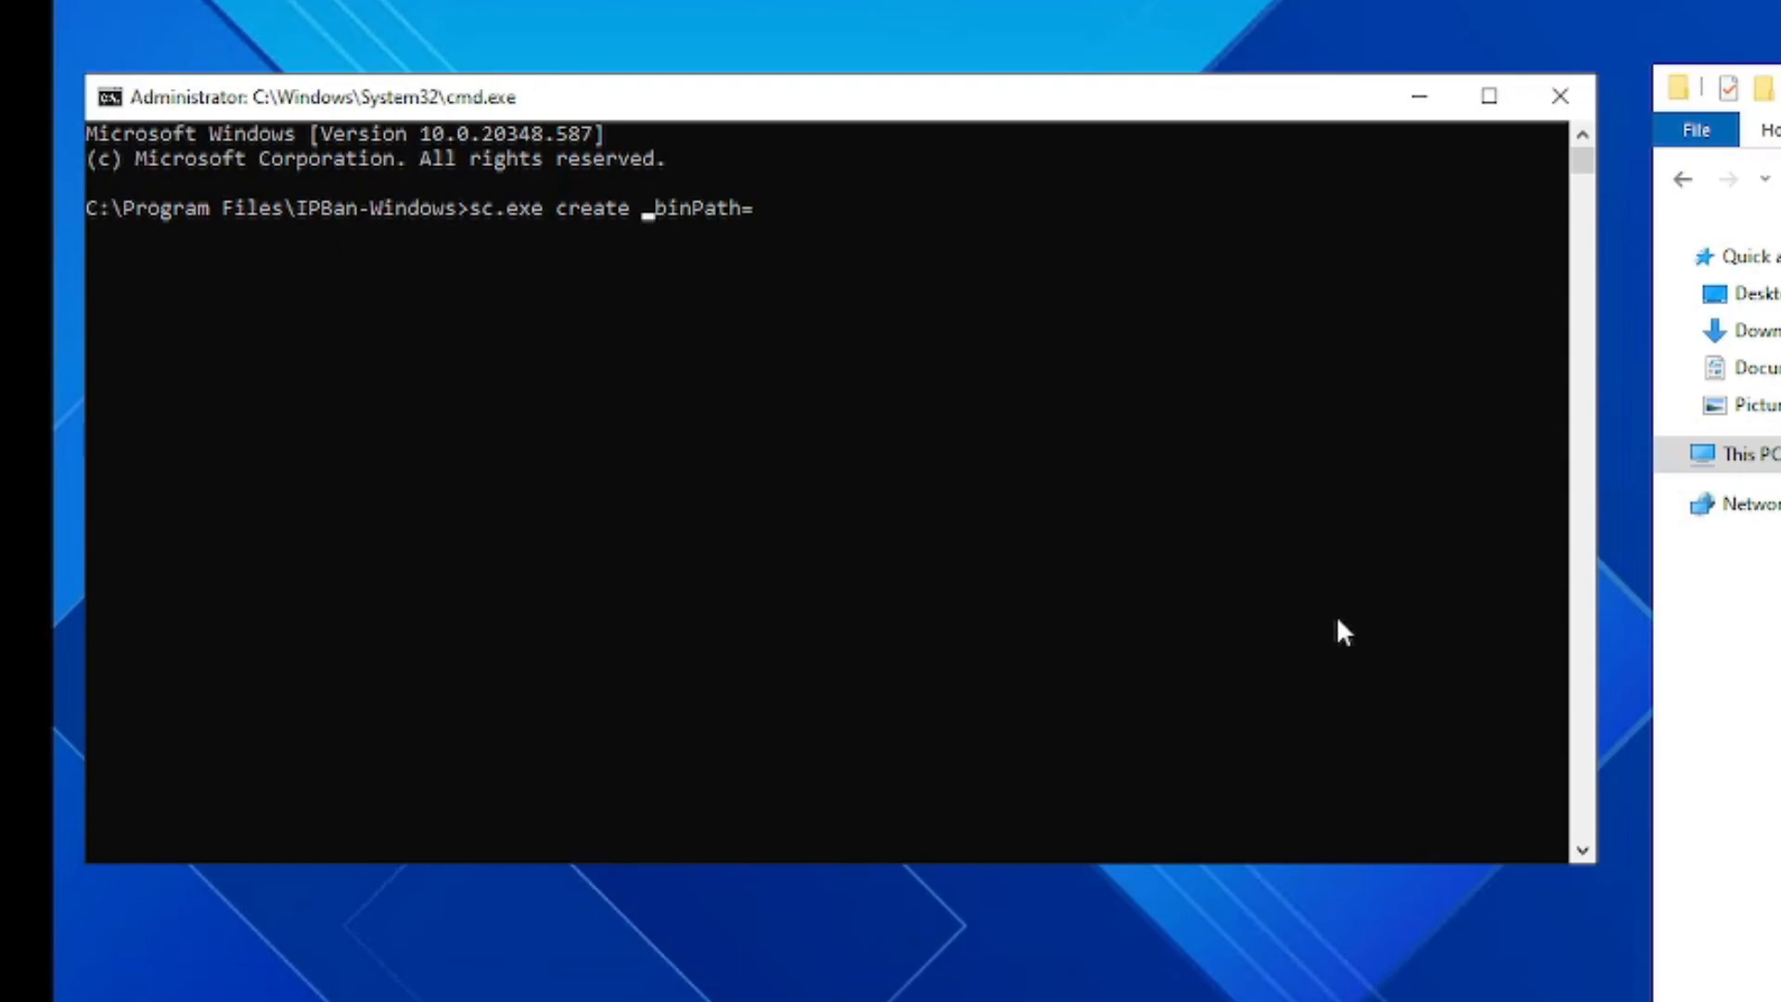
type("ipban")
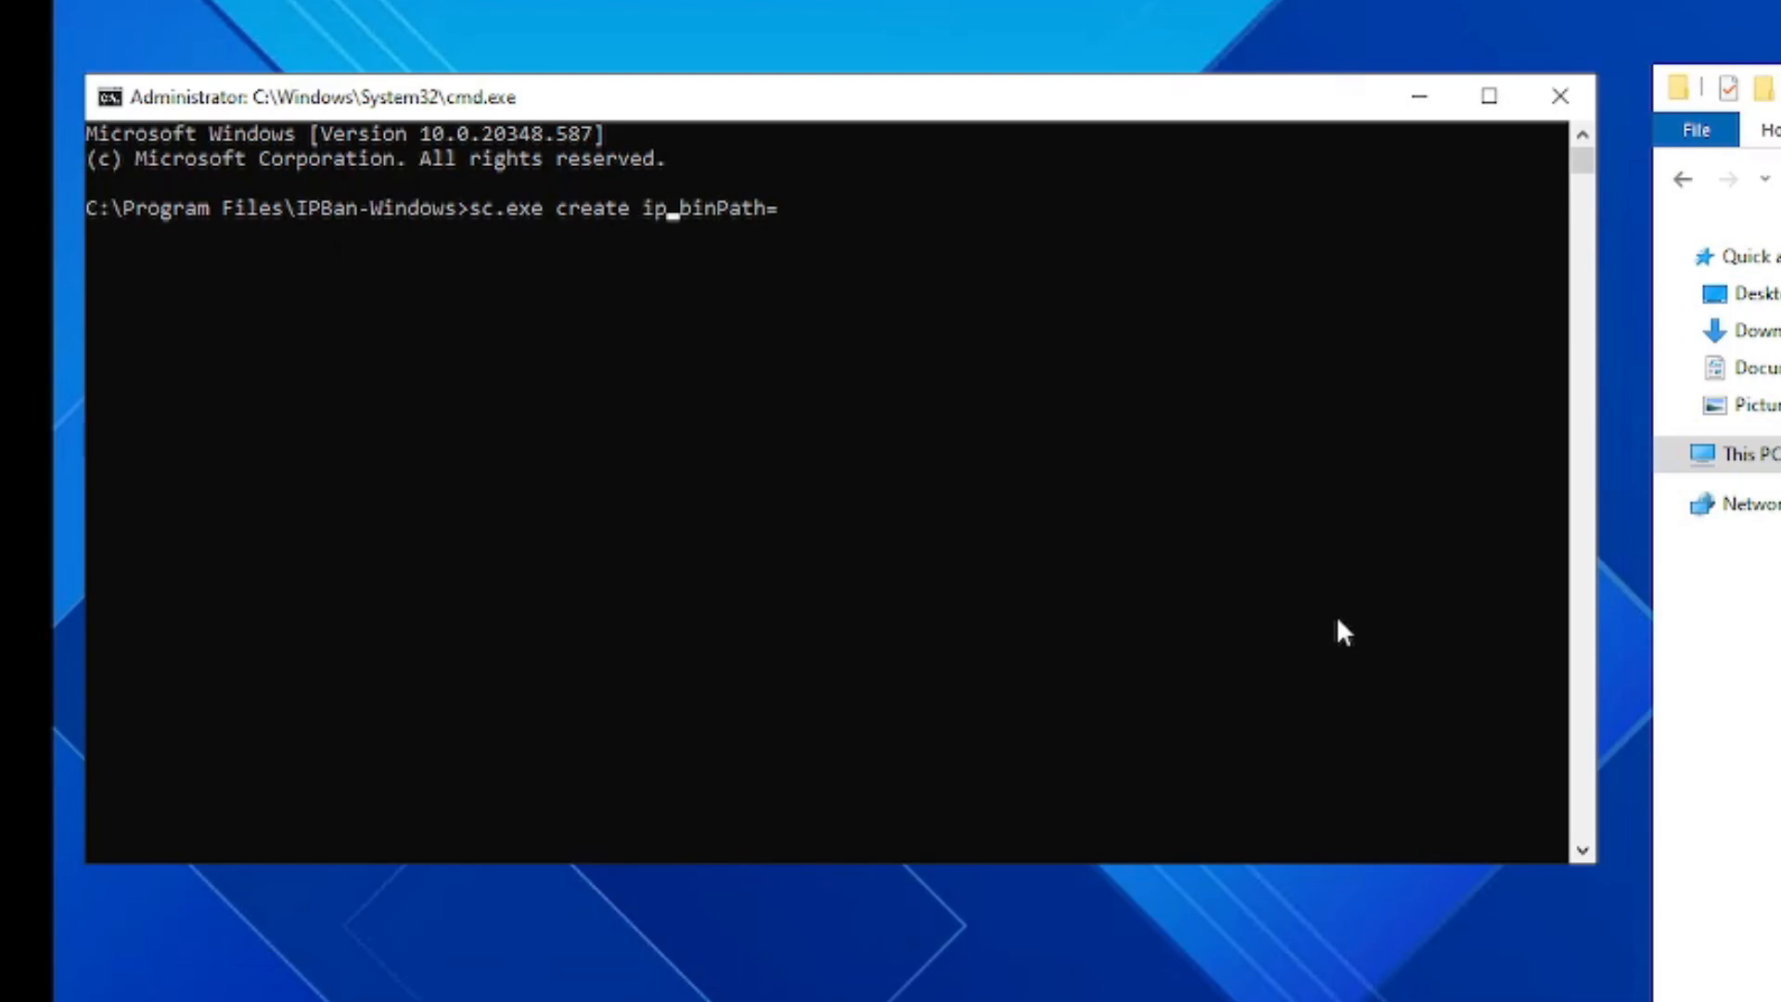
key("Right")
key("Right")
key("Right")
key("Right")
key("Right")
key("Right")
key("Right")
key("Right")
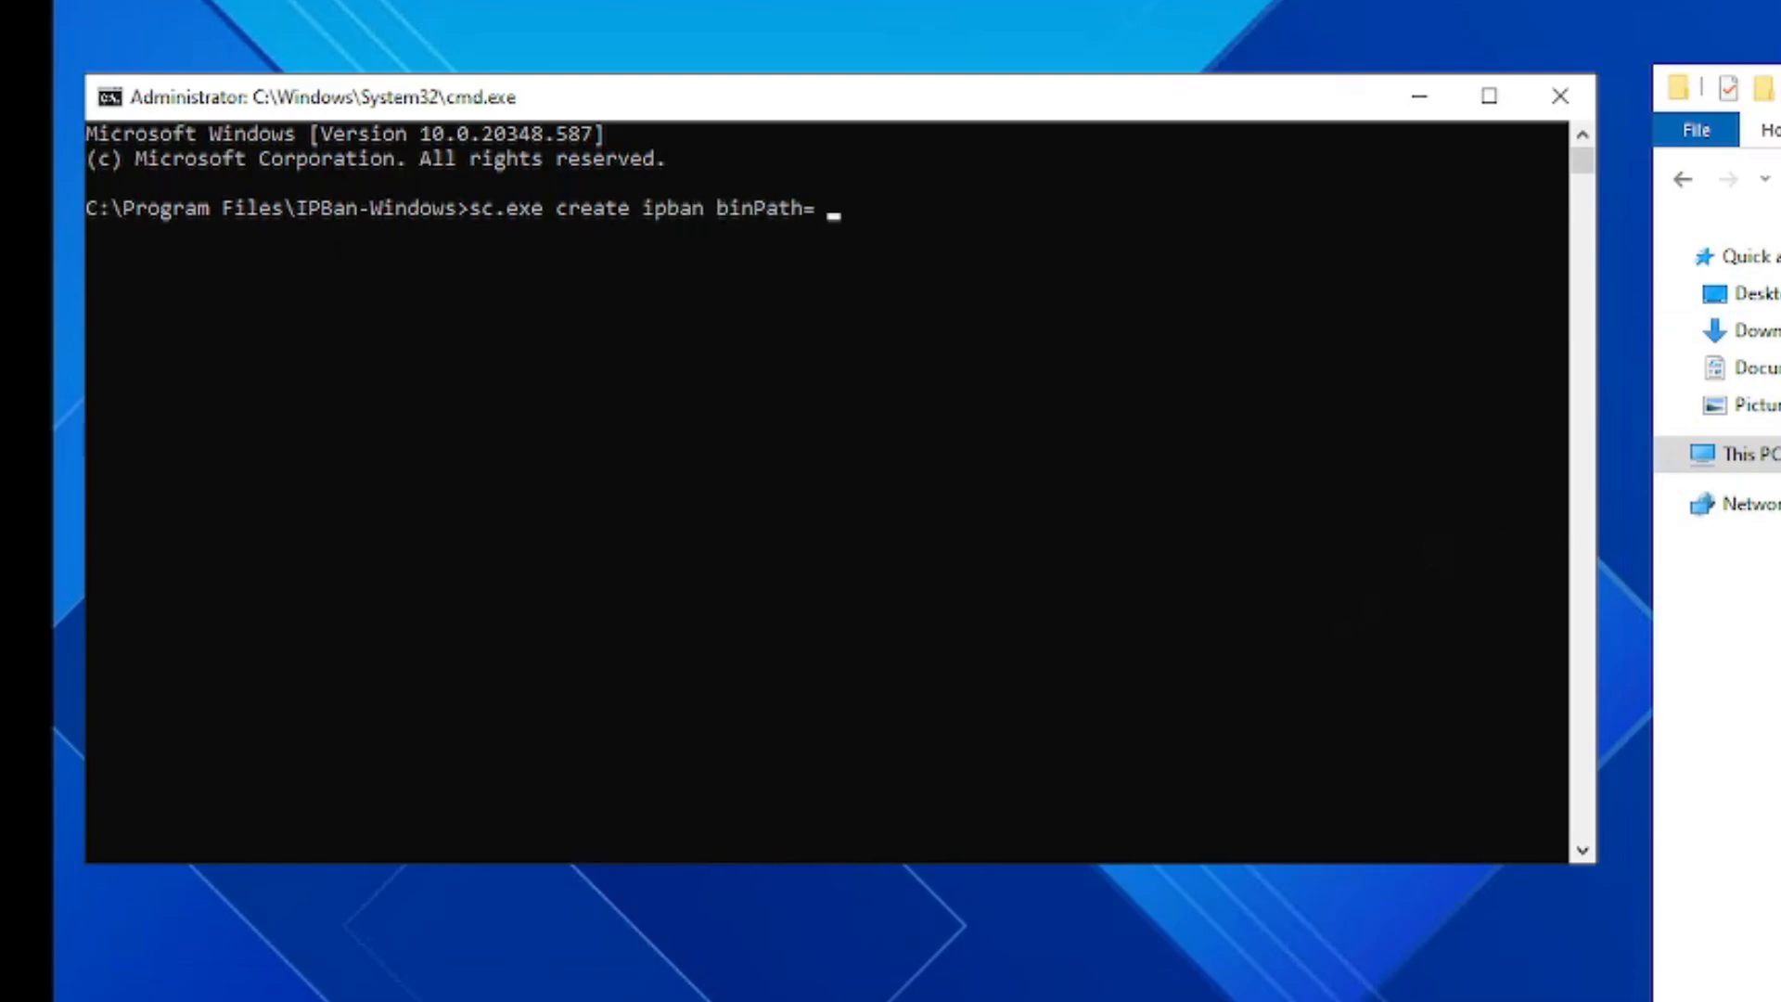
key("alt+Tab")
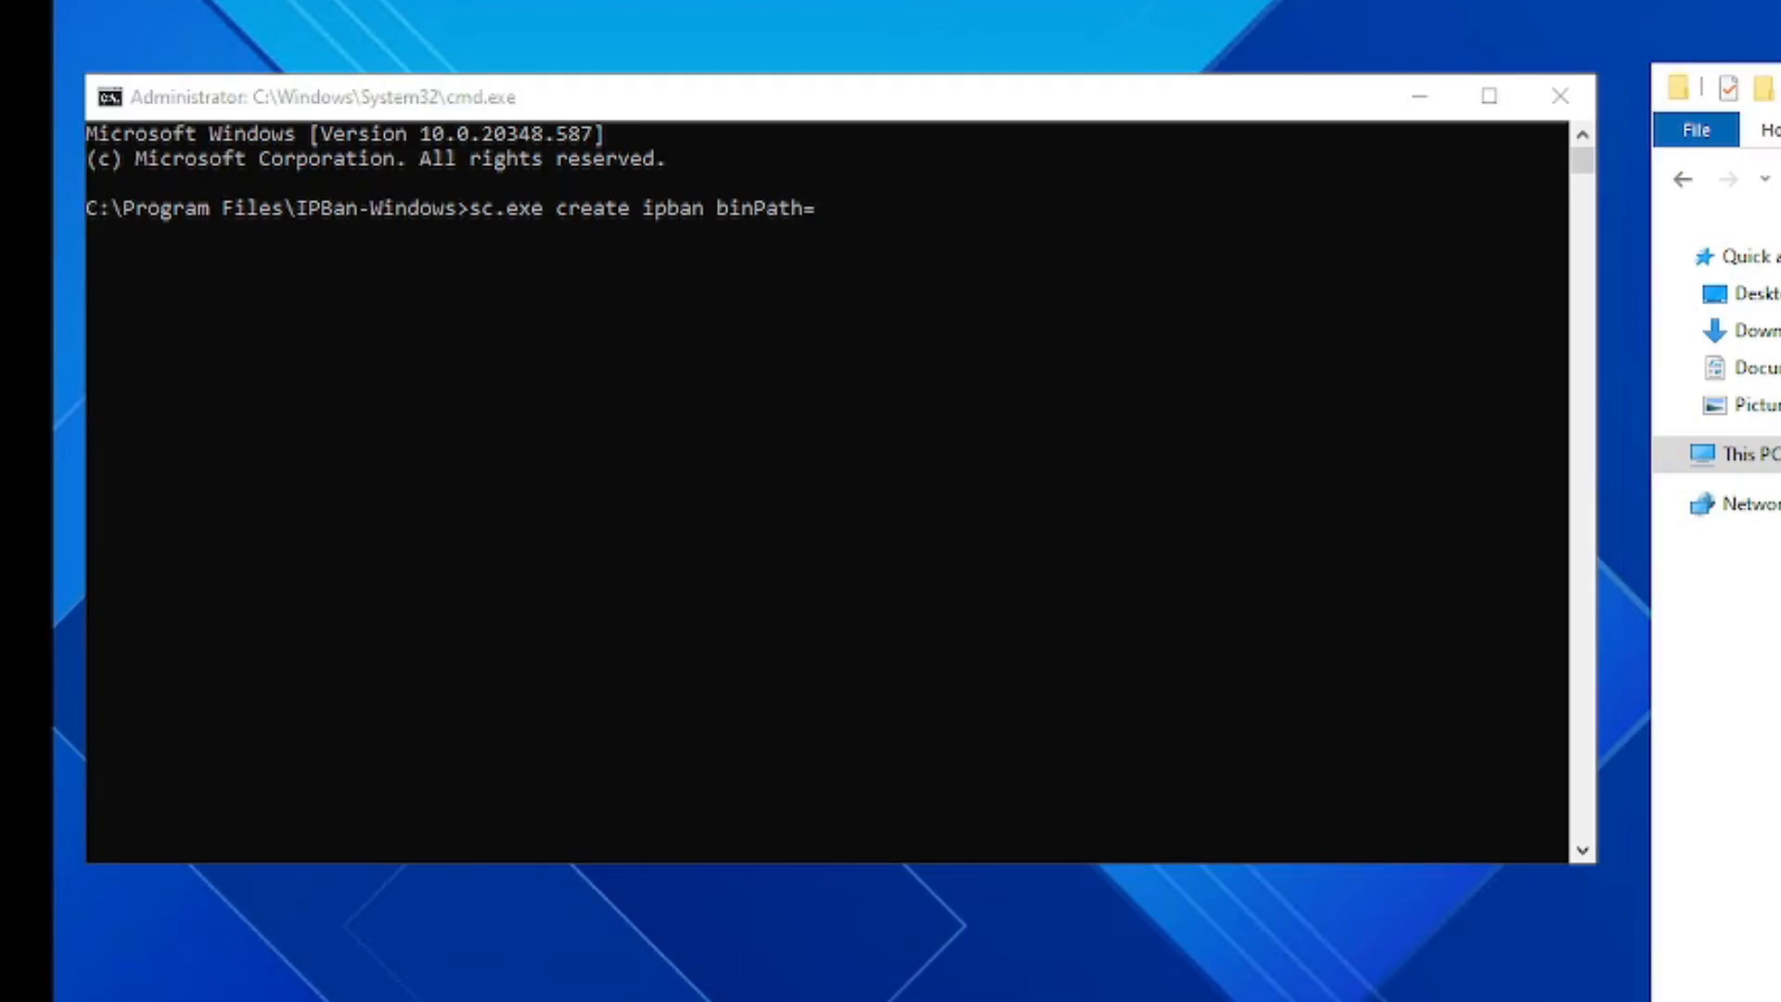
left_click(1102, 419)
right_click(1102, 415)
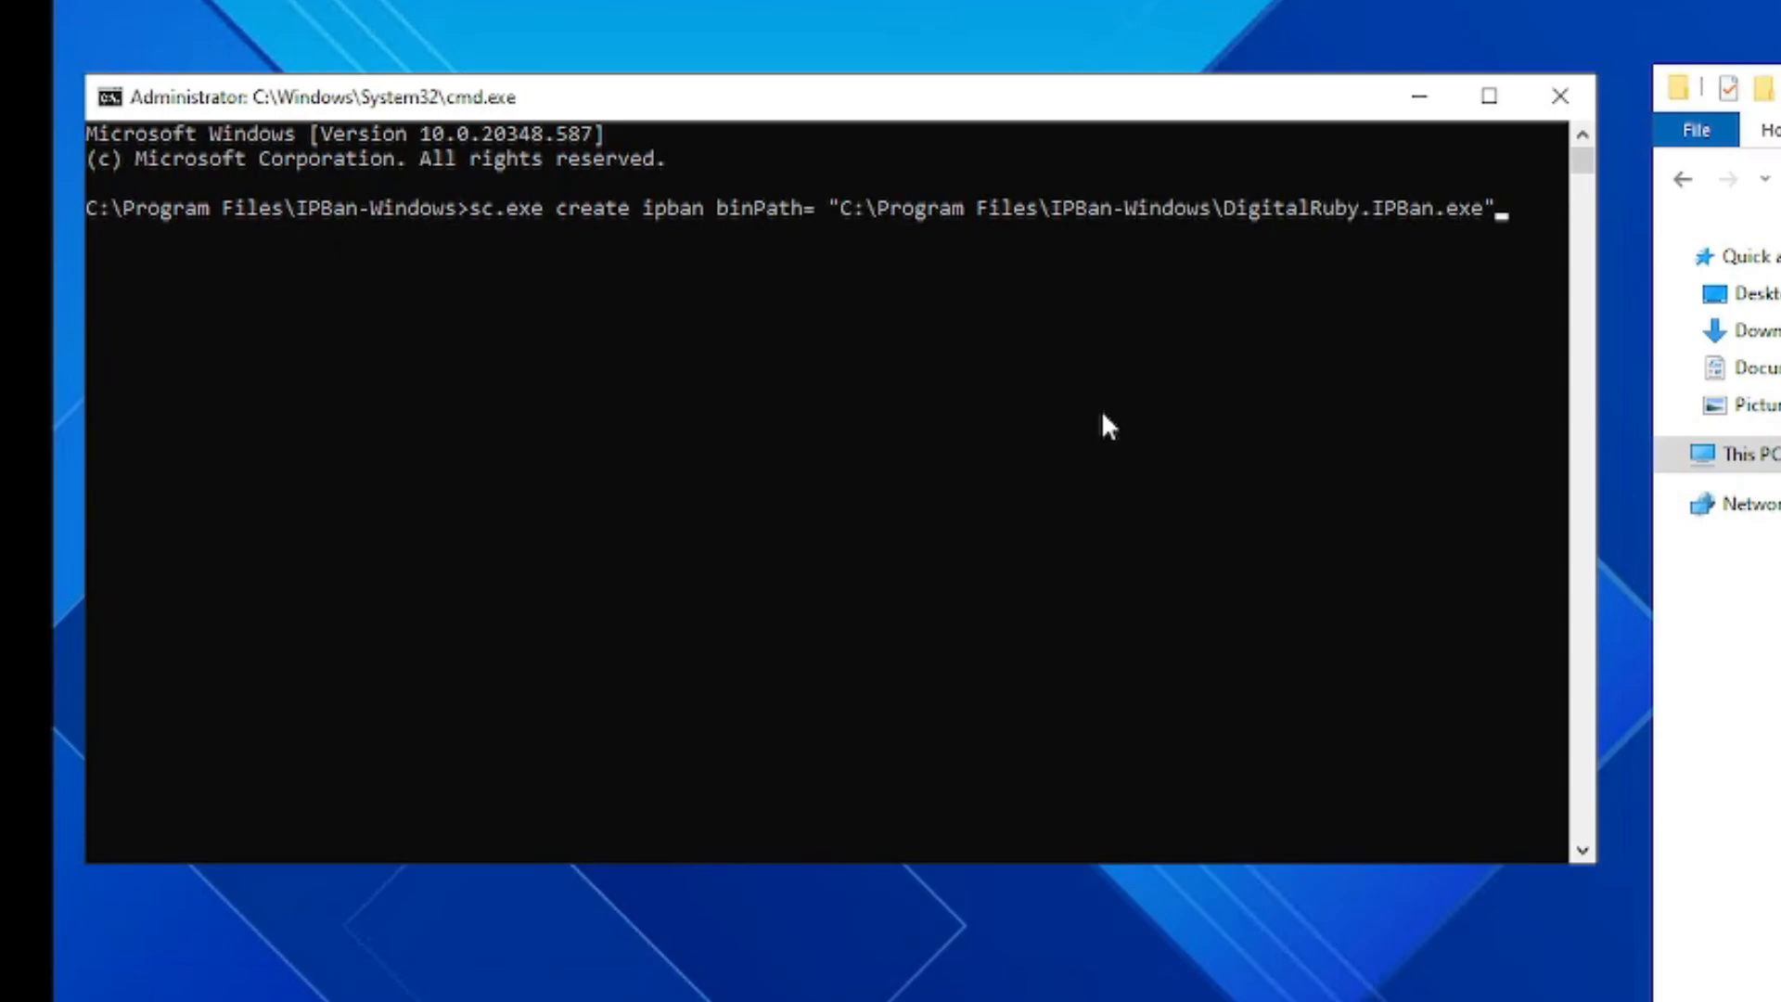
key("Return")
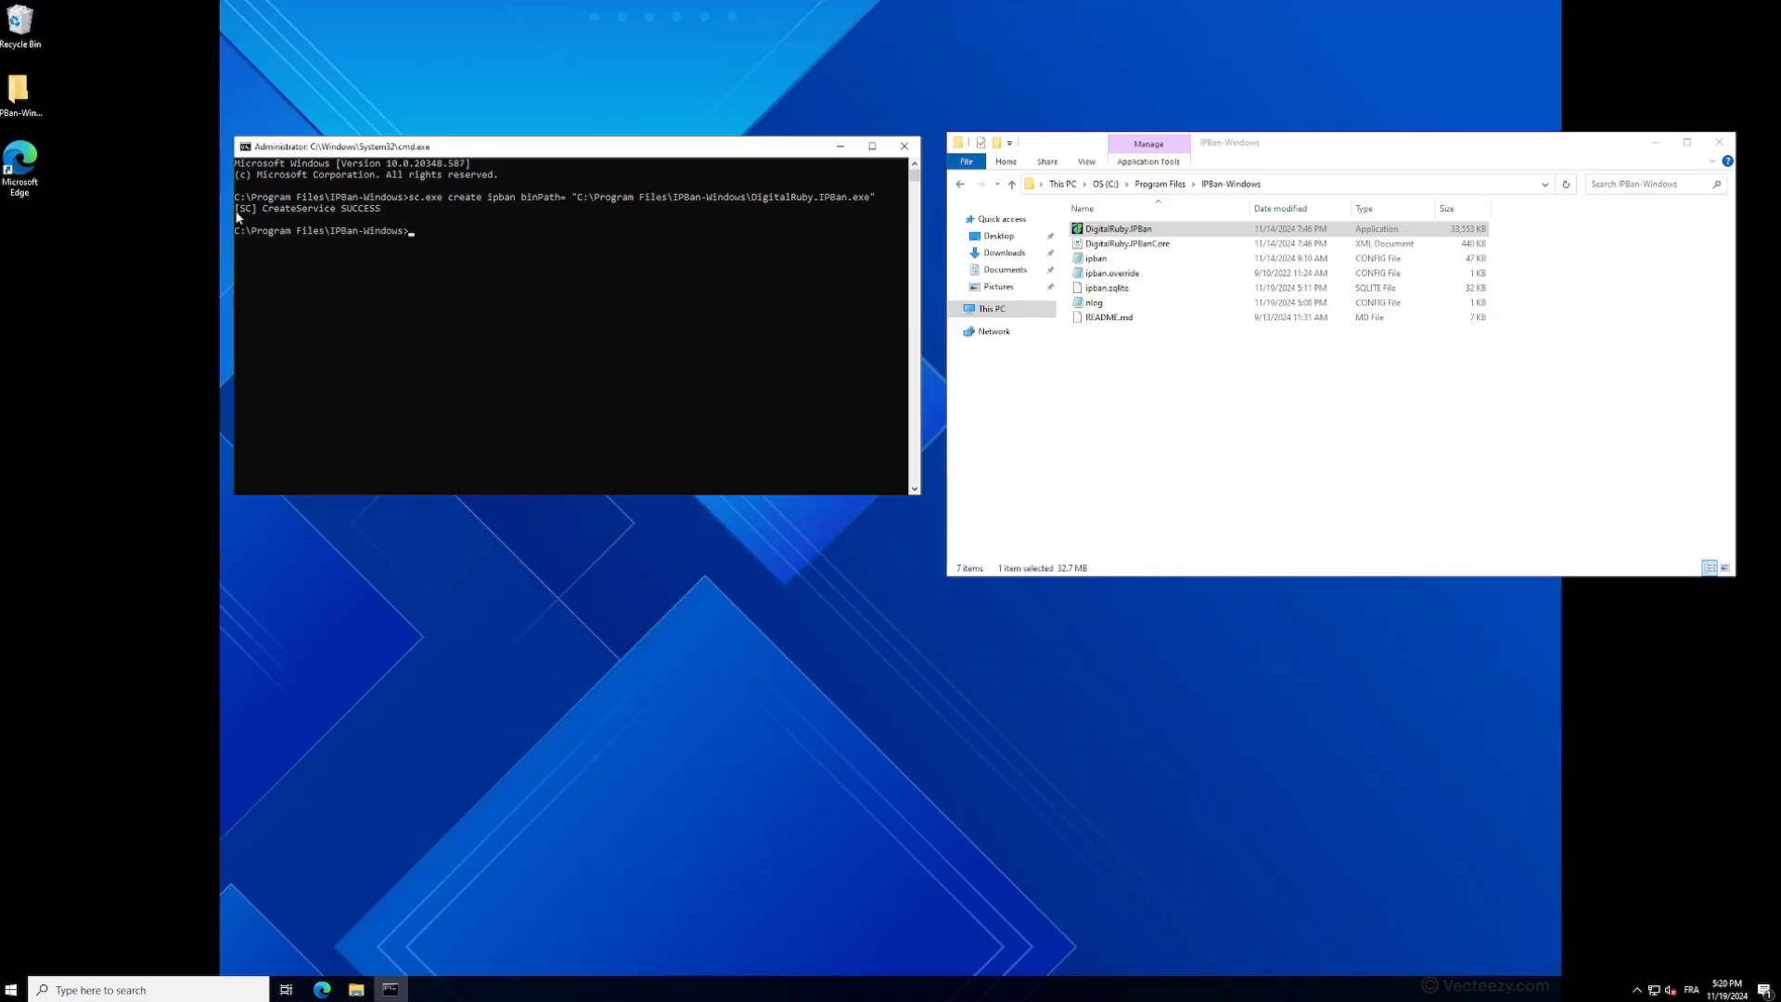
left_click_drag(87, 232, 394, 241)
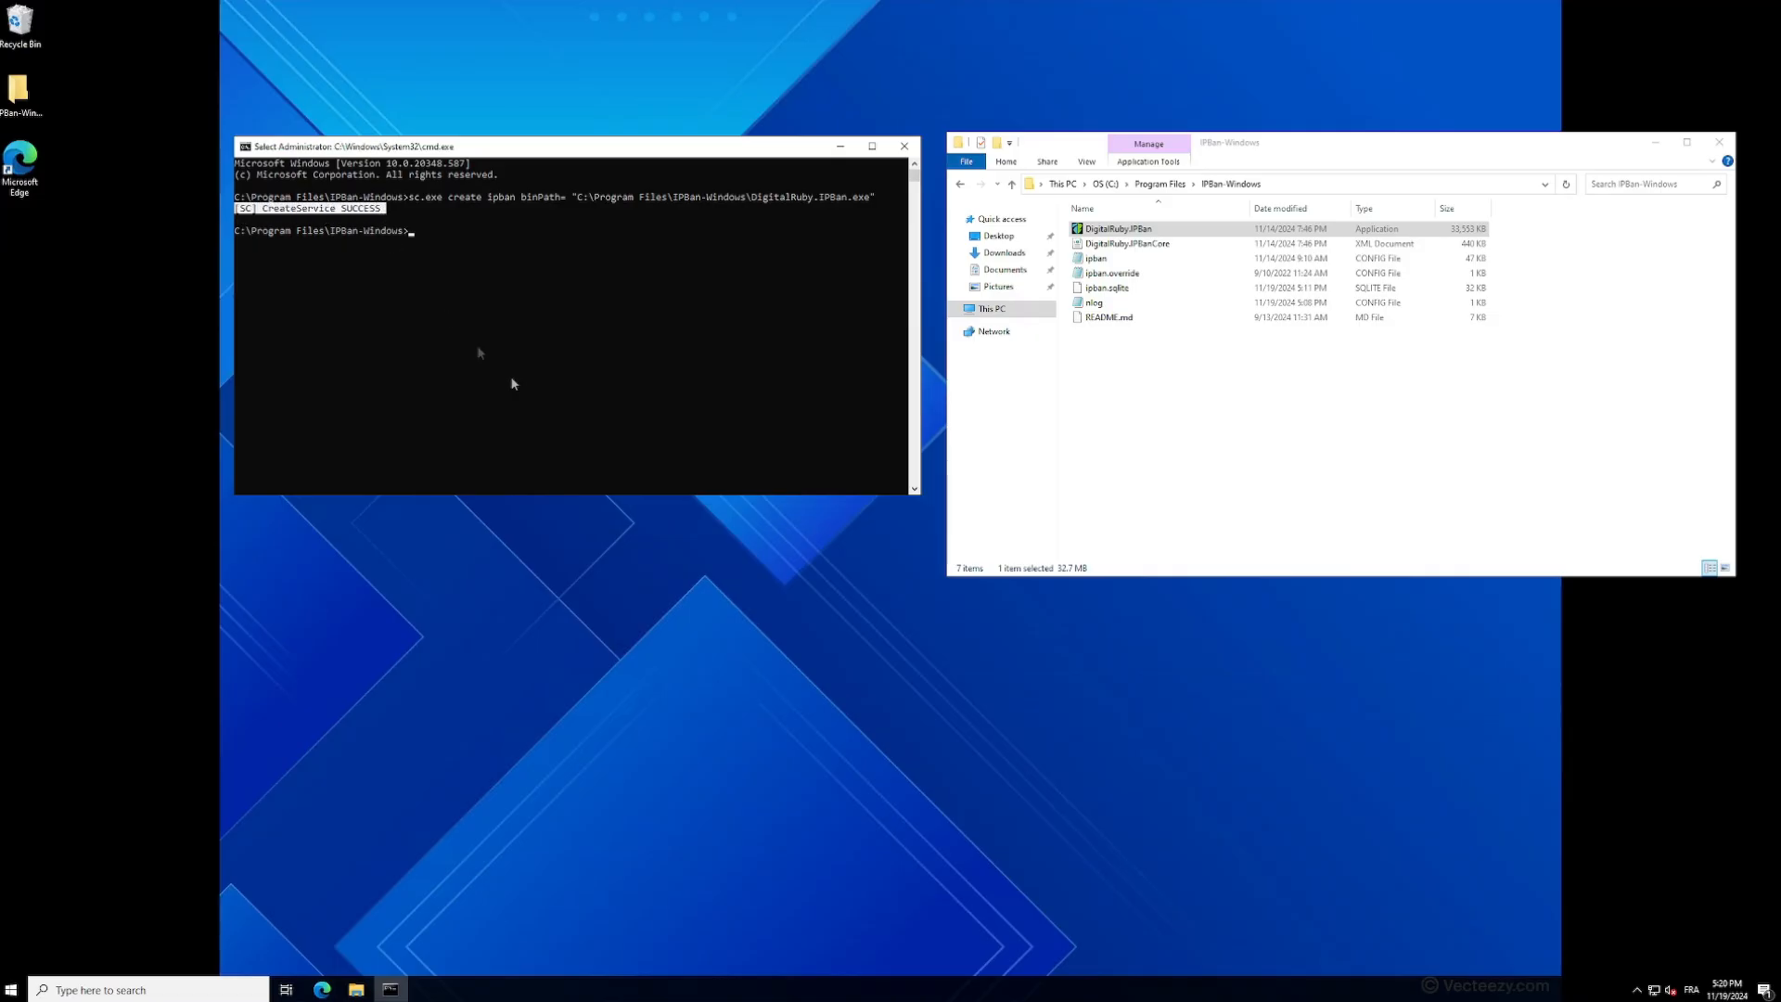
left_click(556, 400)
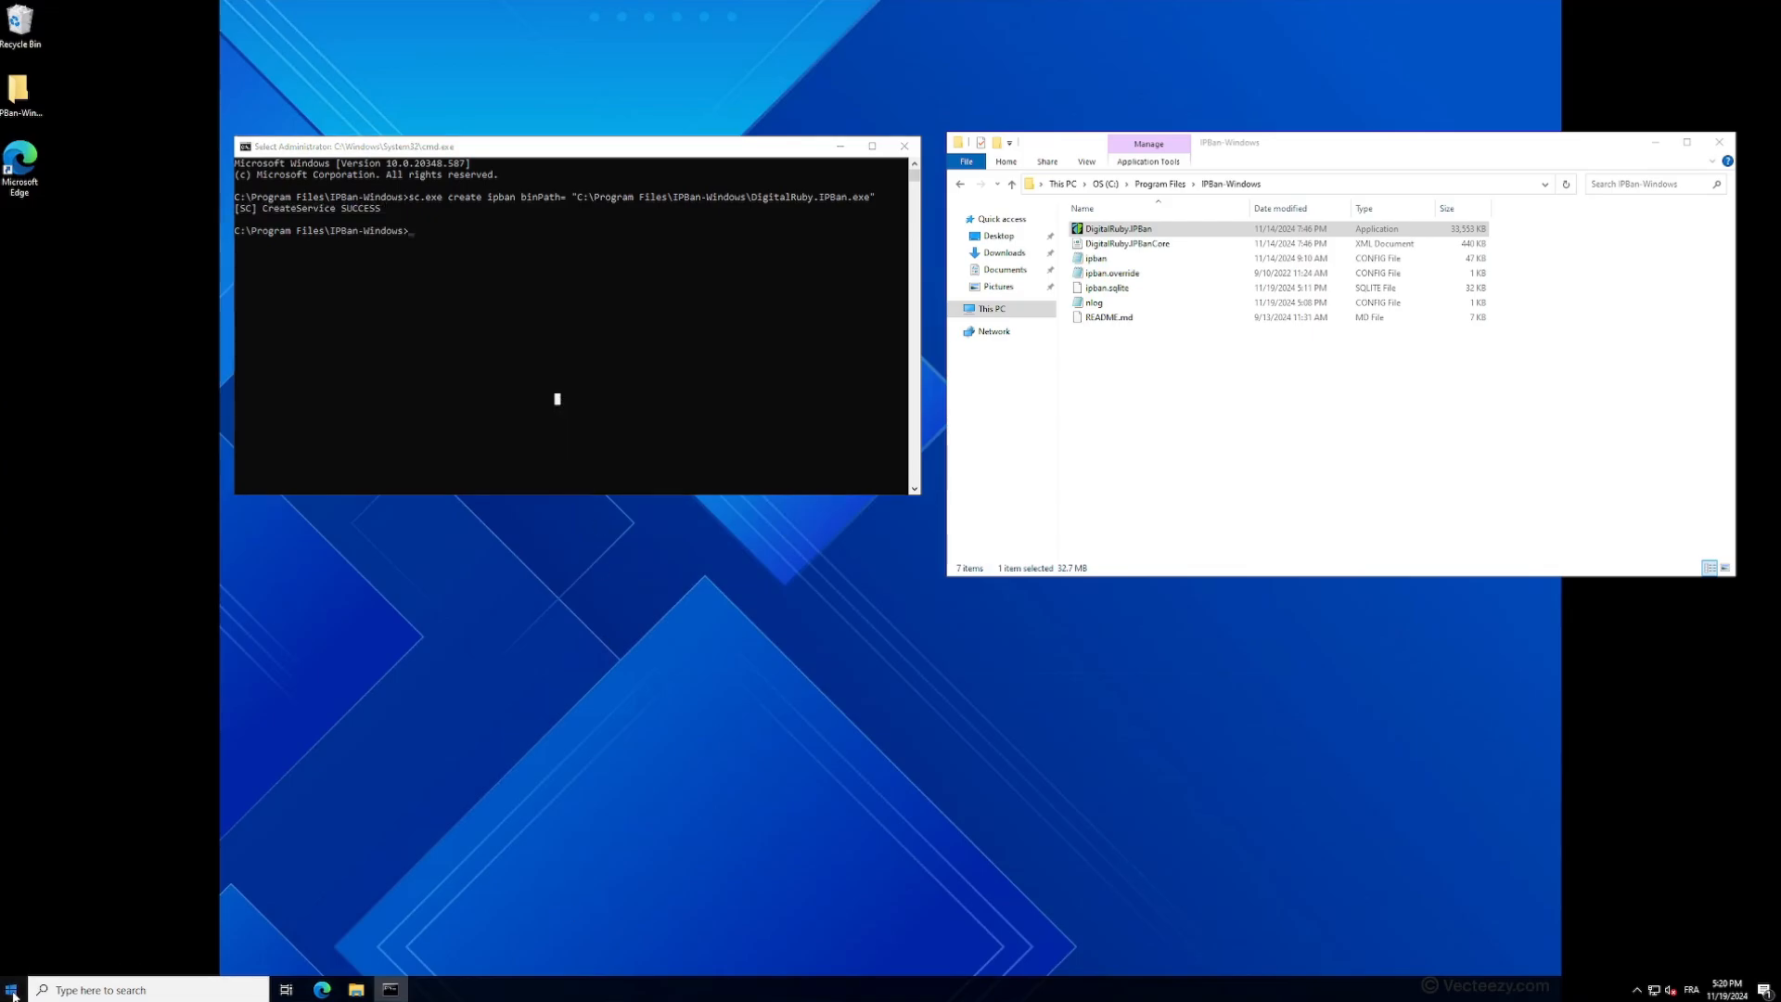
- Open the Services console and locate the ipban service in the list
left_click(12, 989)
type("ser")
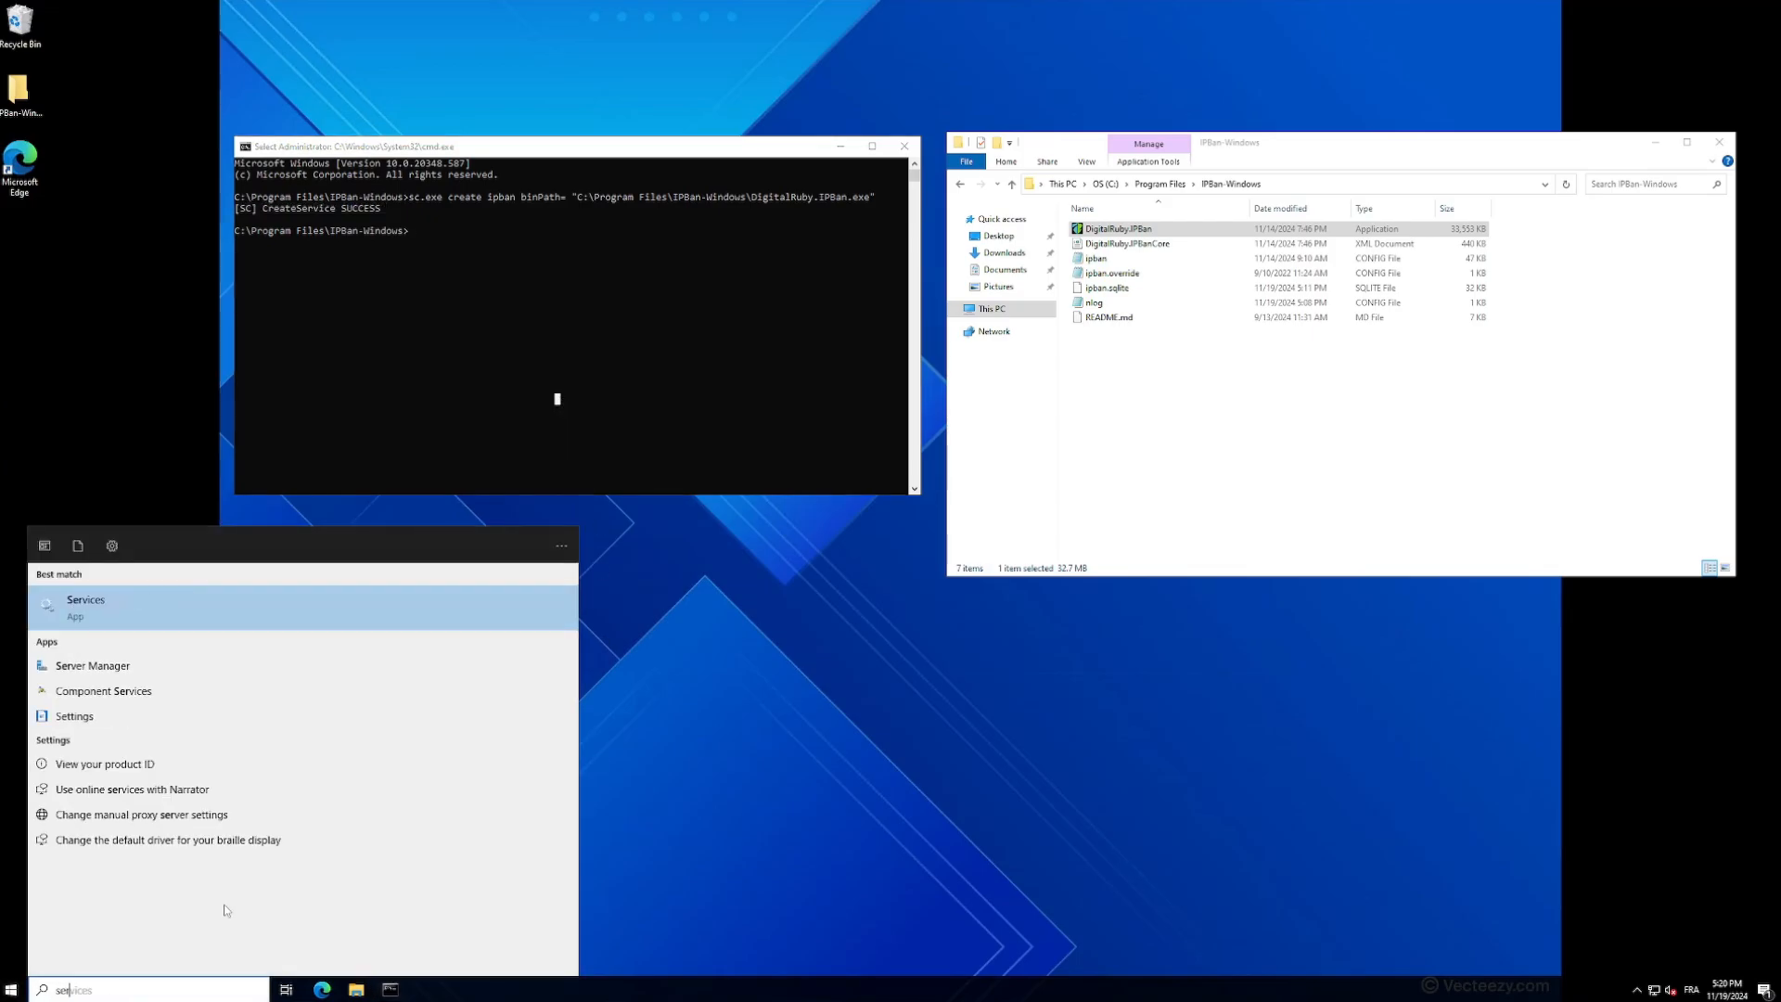
key("Return")
left_click(422, 223)
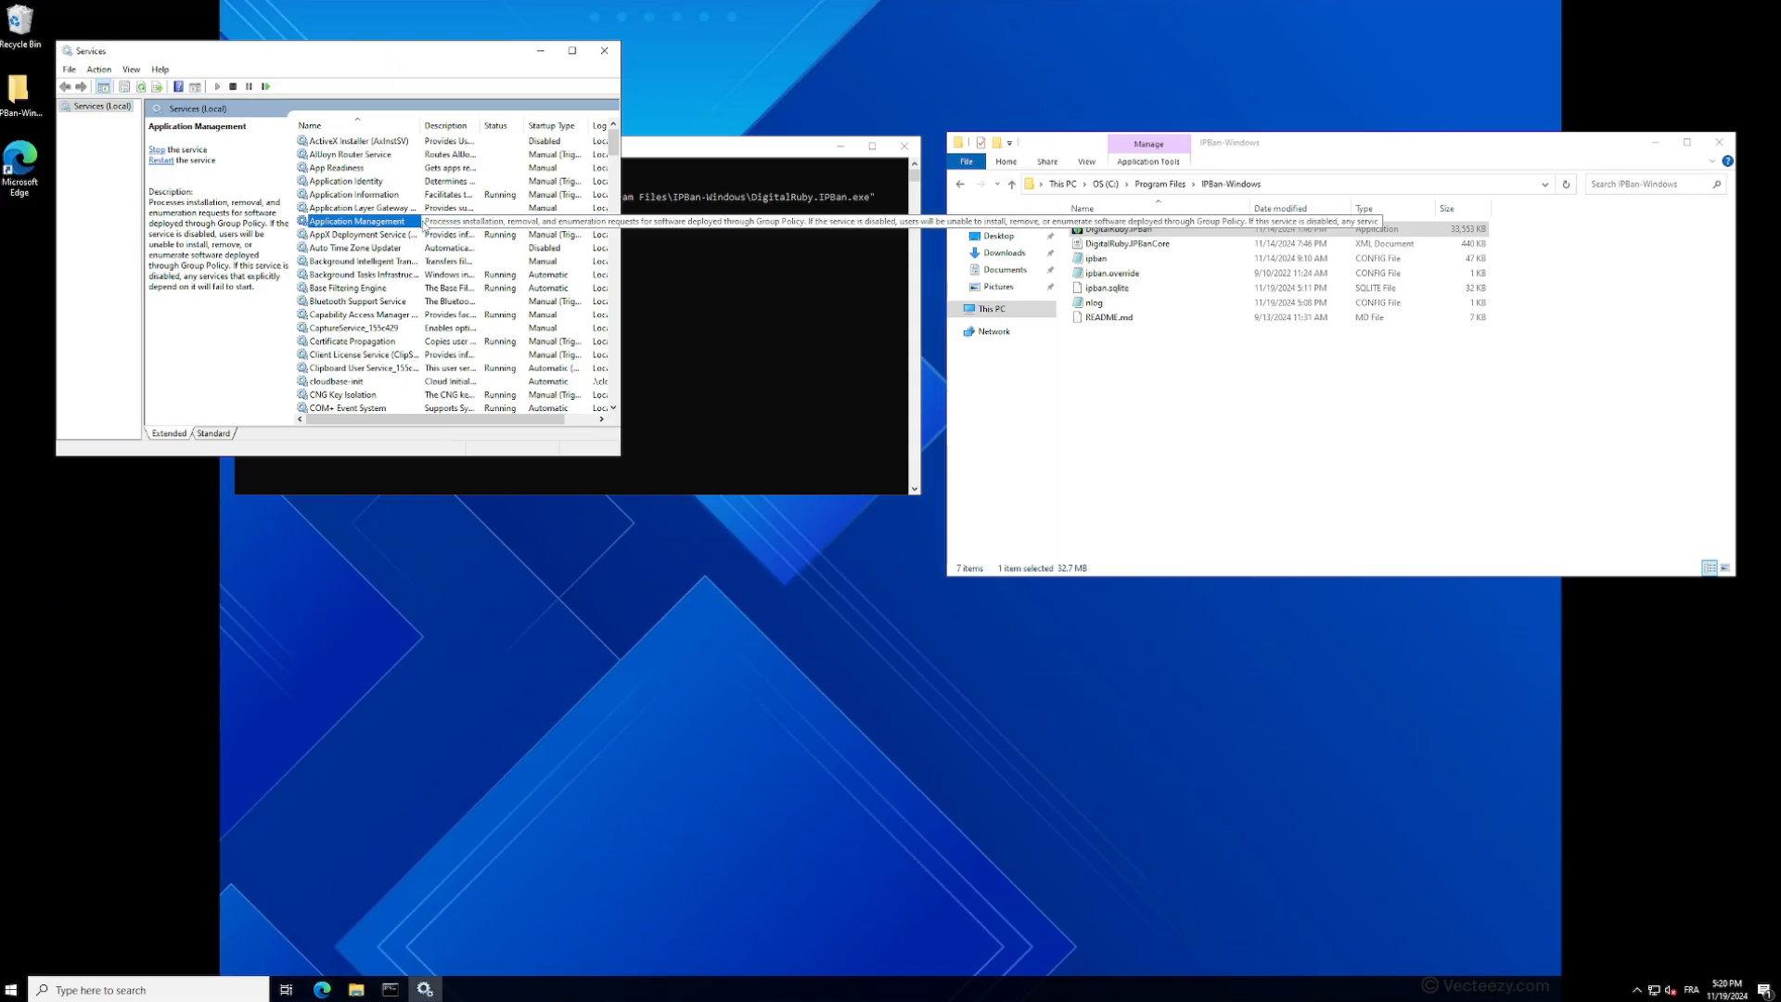
type("ip")
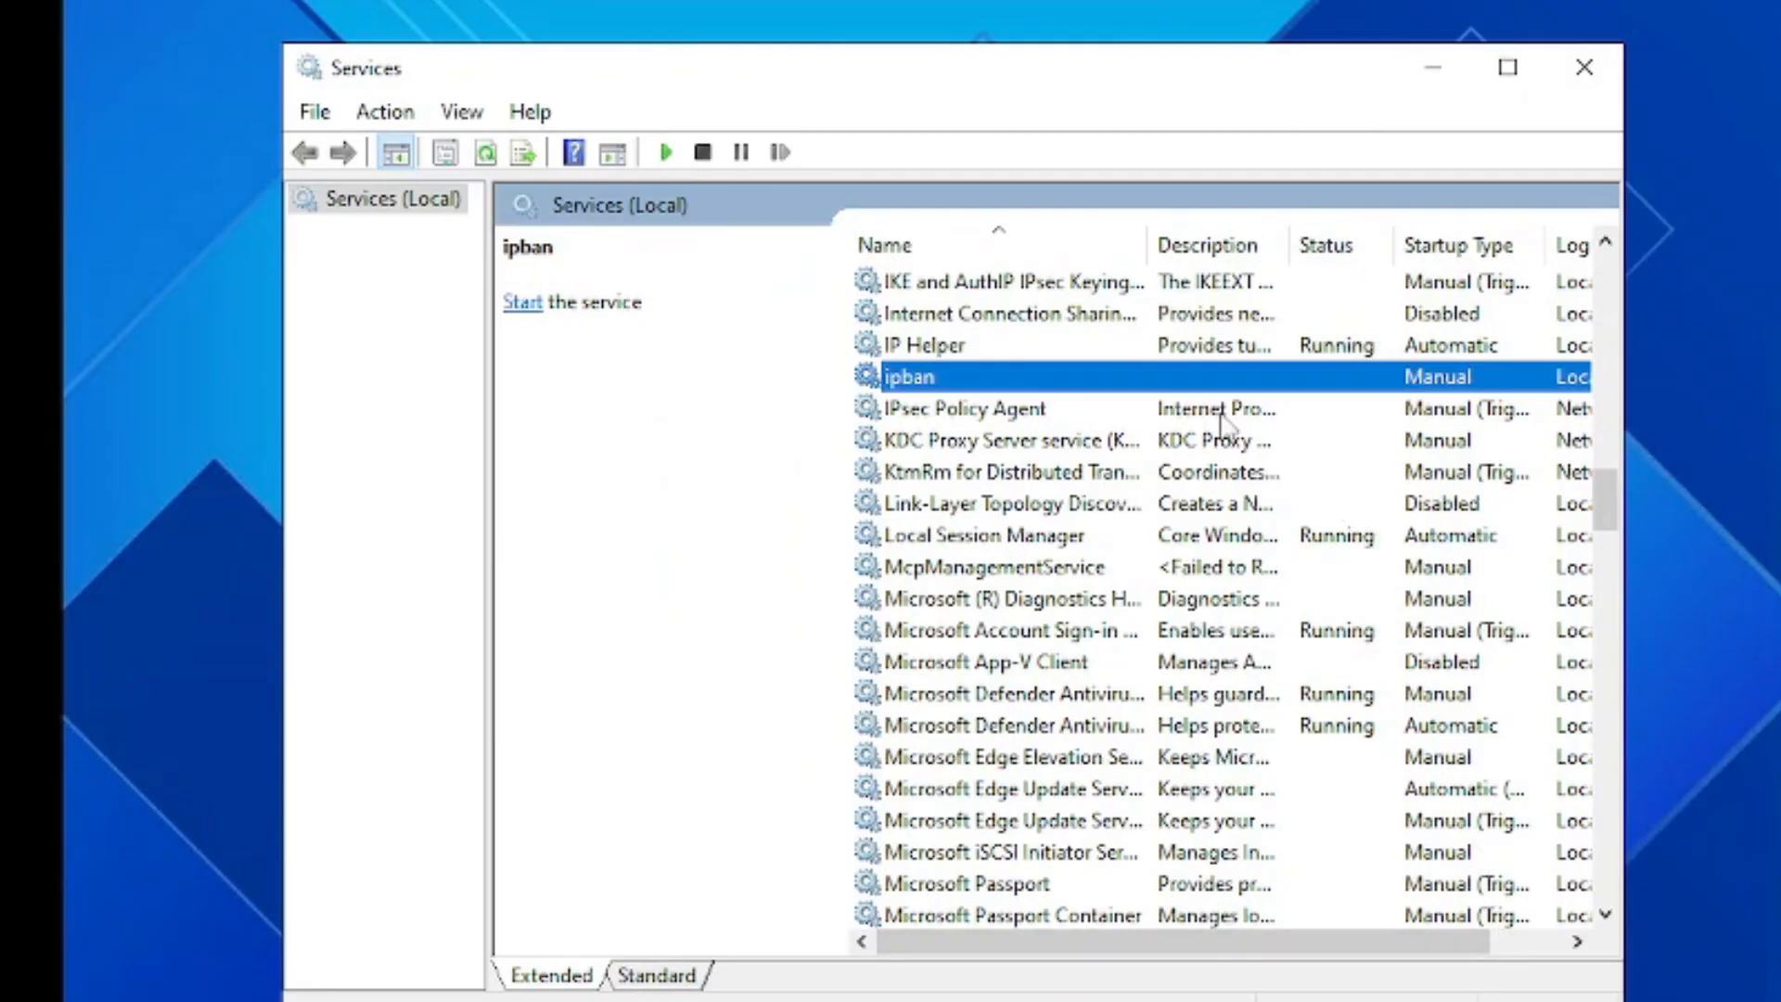
- Set the ipban service's startup type to Automatic and start the service
right_click(1204, 382)
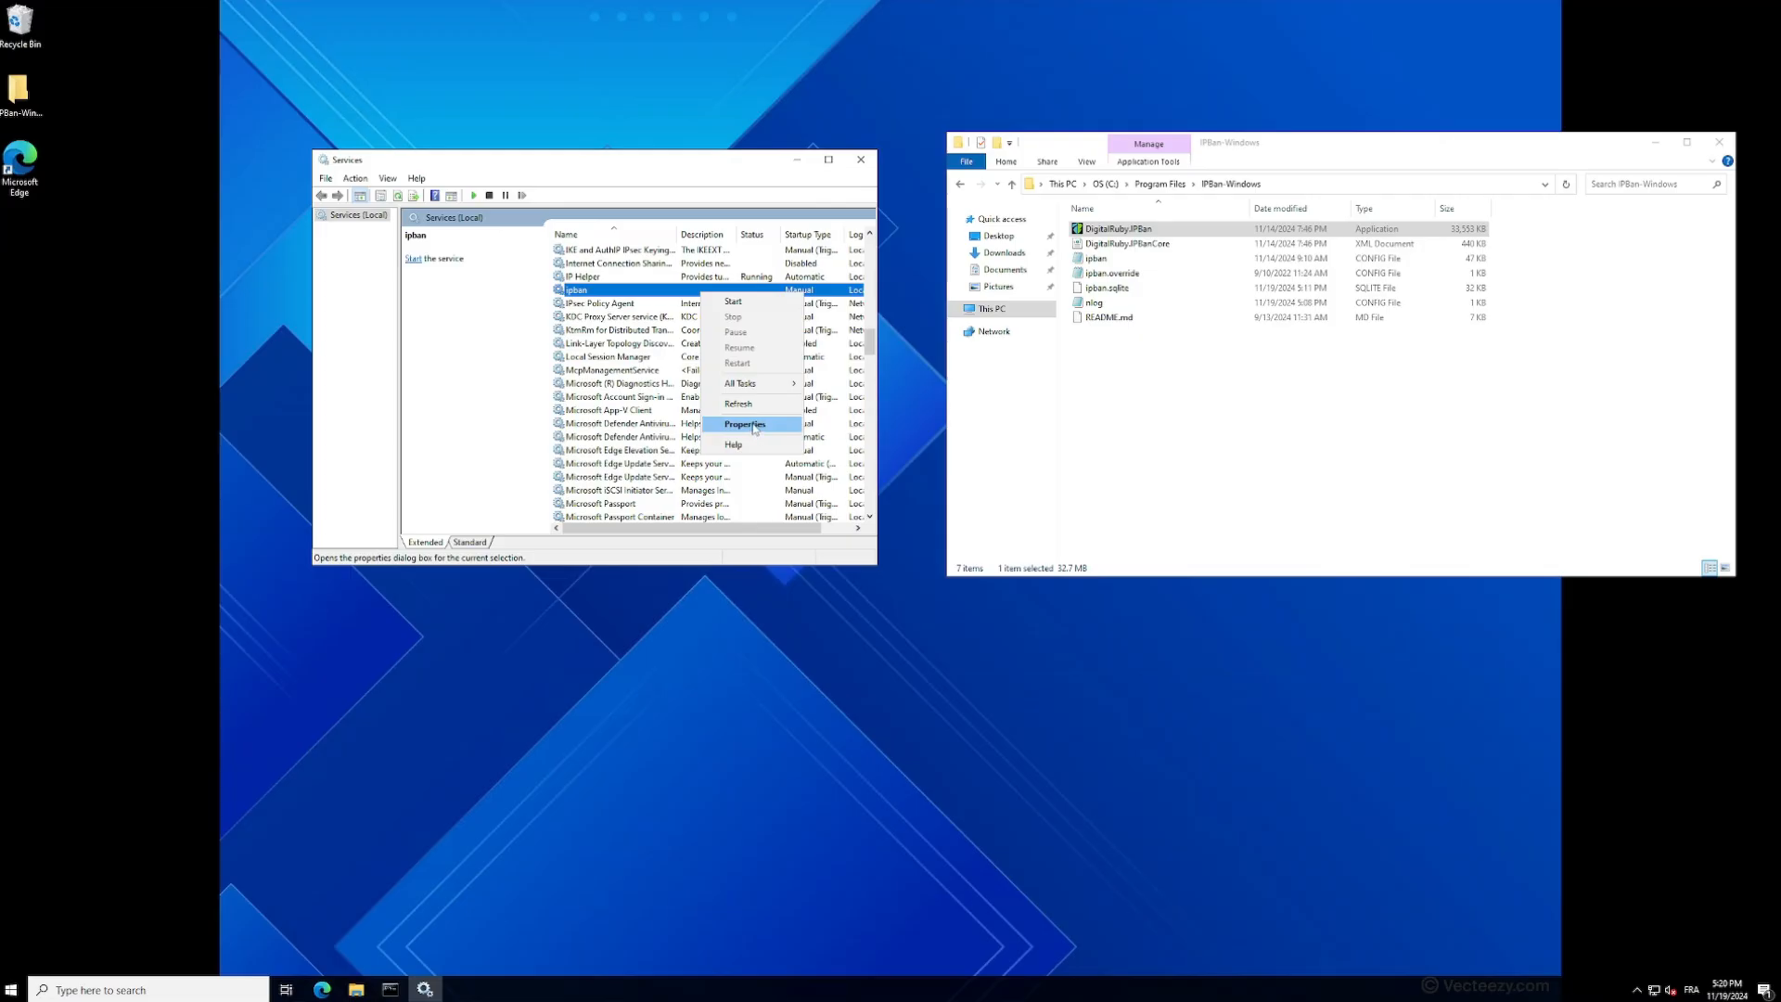
left_click(1326, 697)
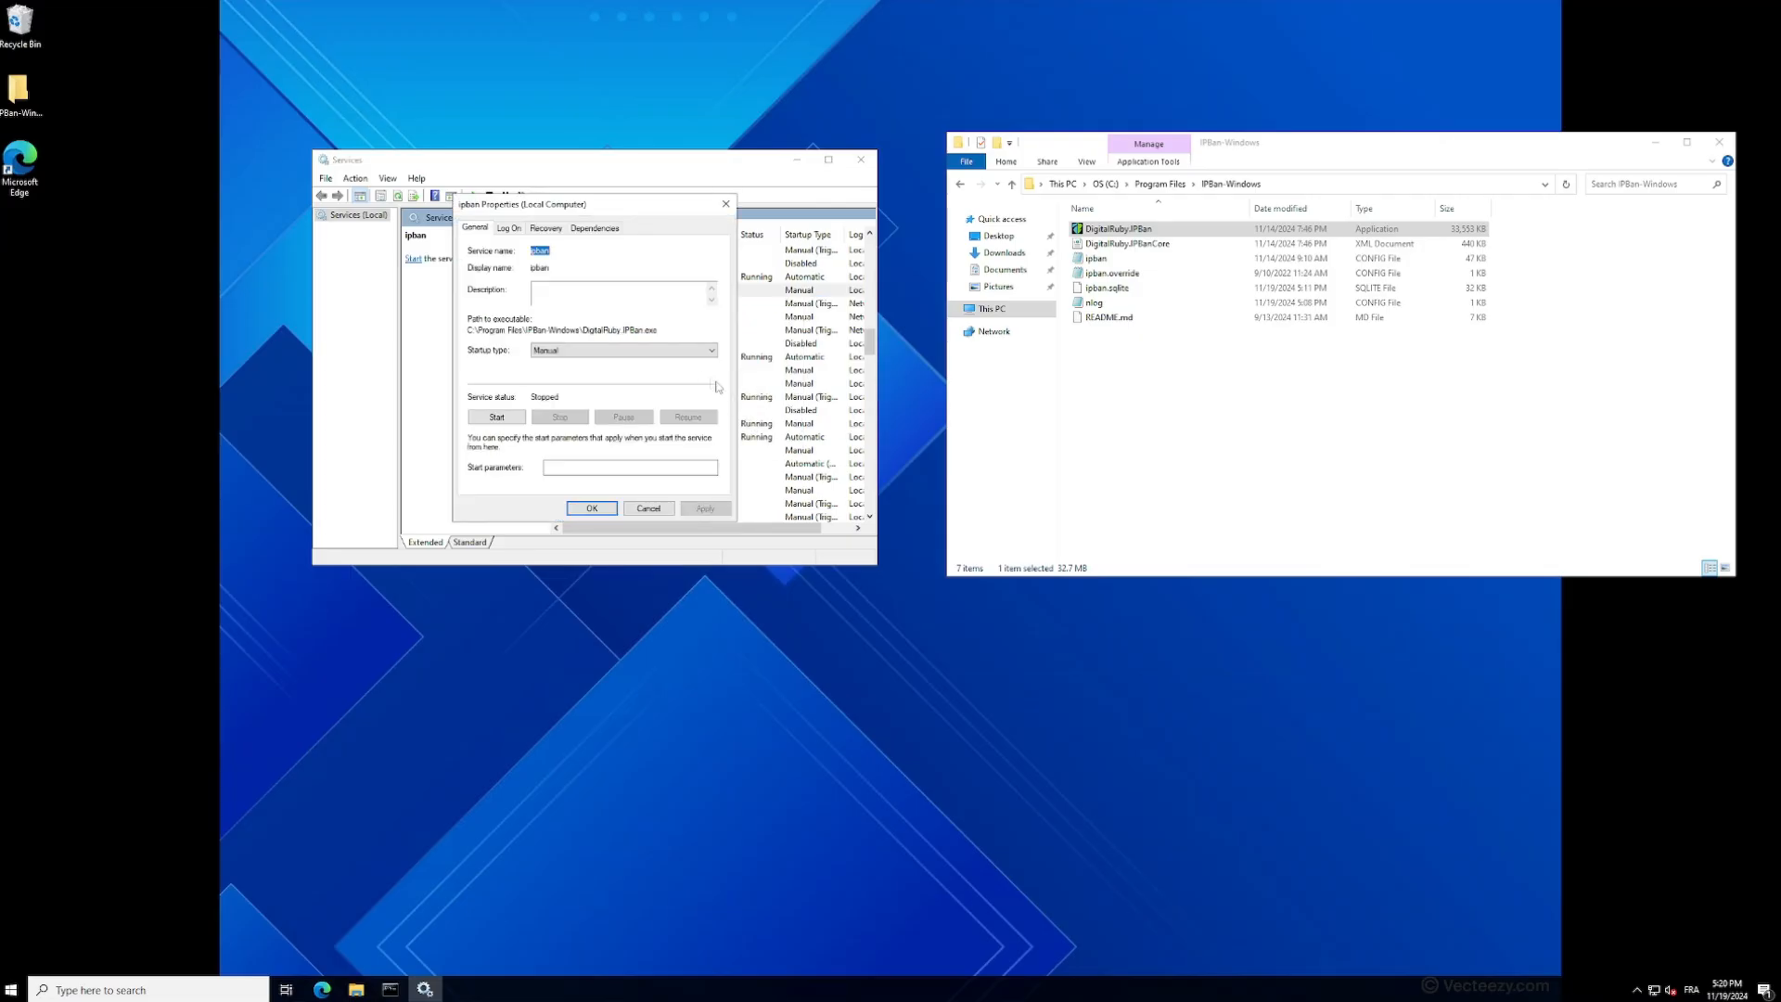
left_click(620, 351)
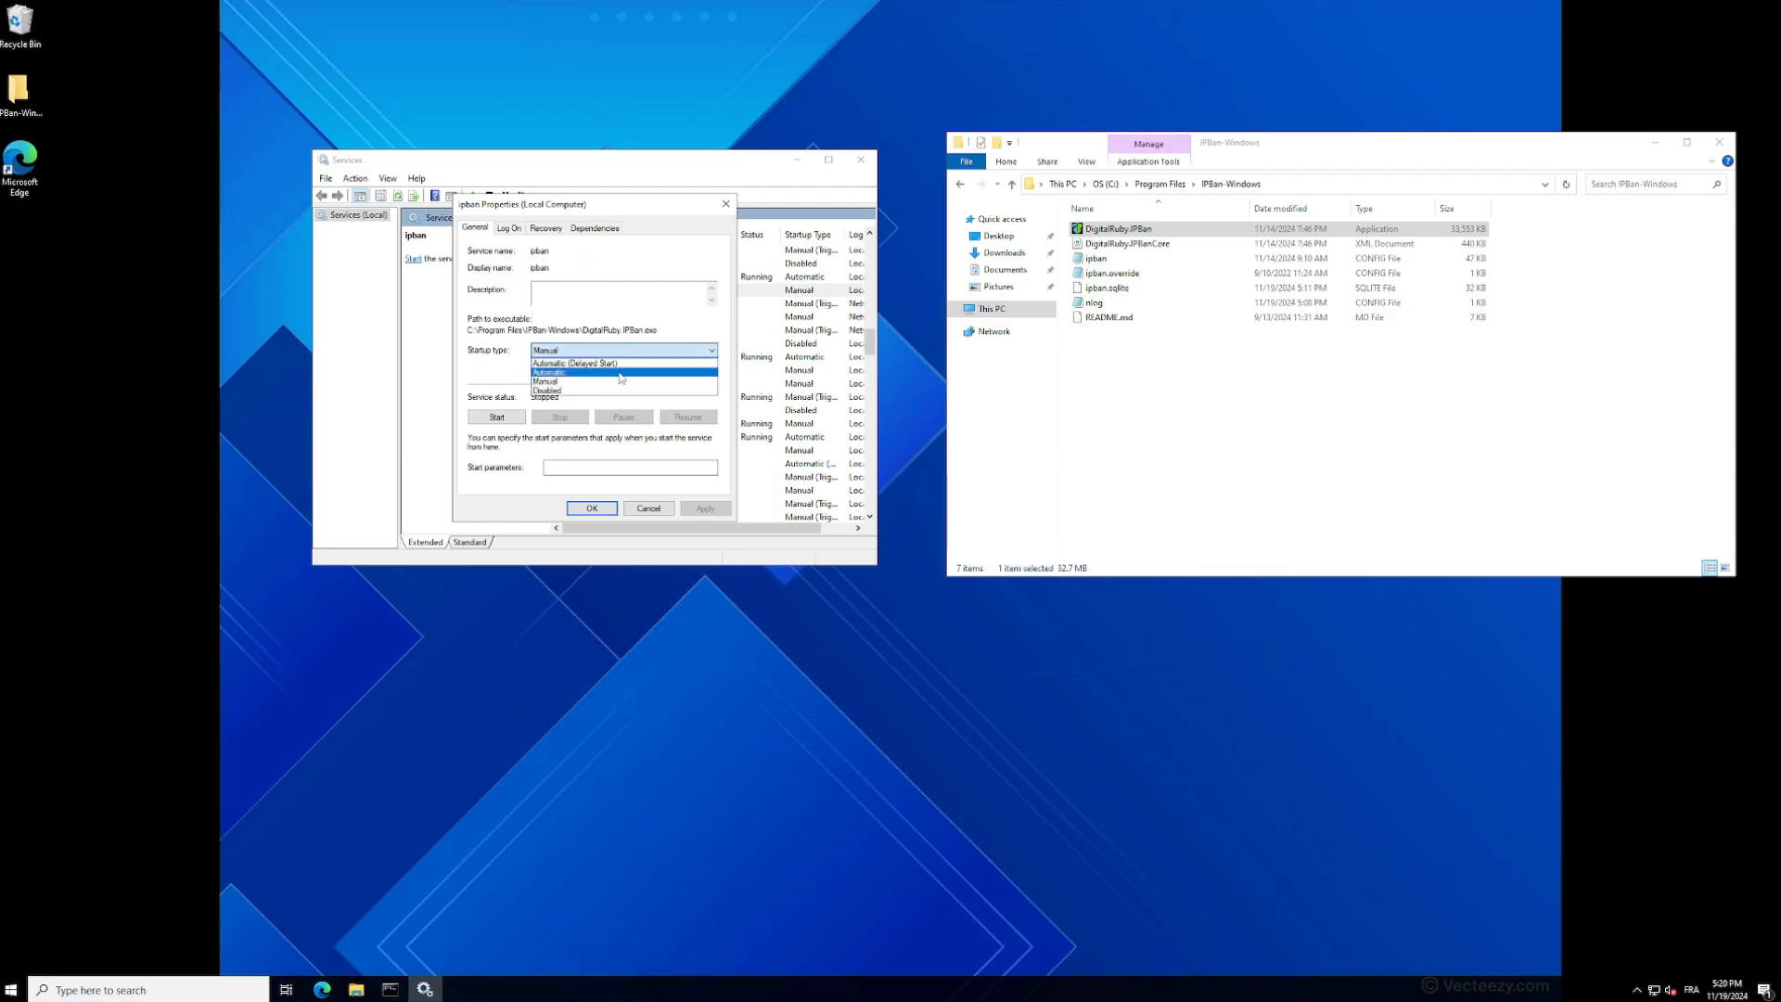
left_click(620, 372)
left_click(705, 507)
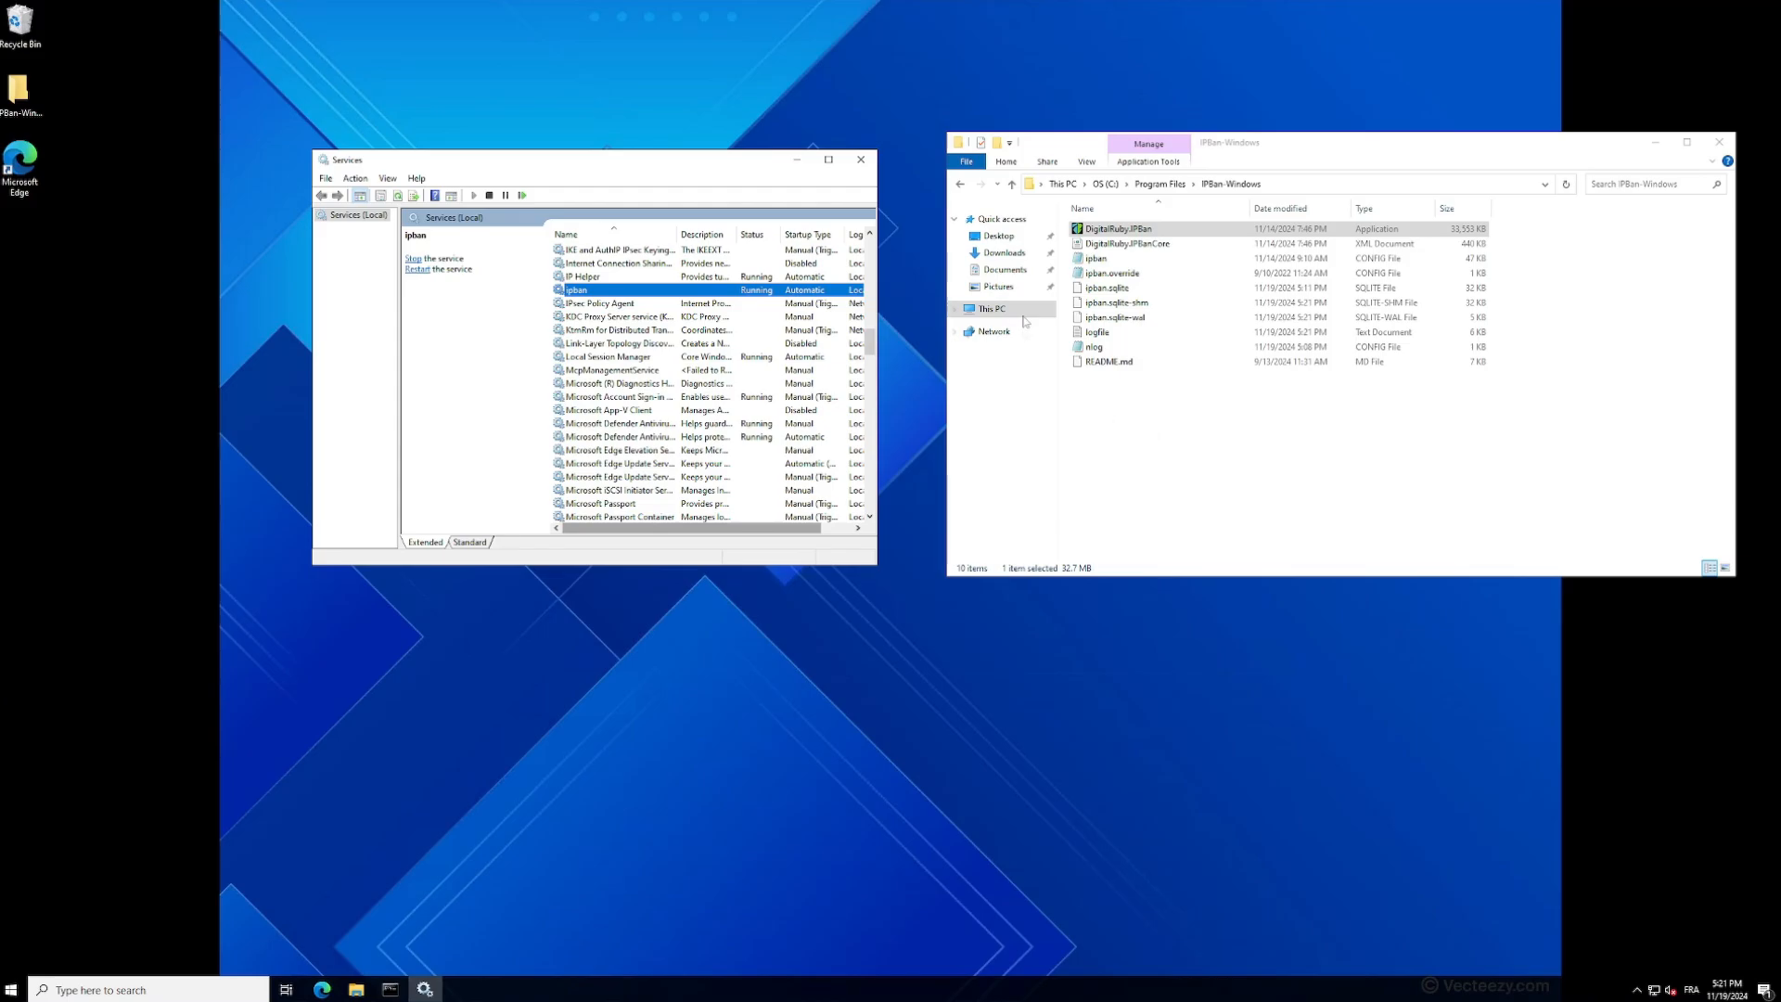
- Open logfile in the IPBan-Windows folder, review the service's startup entries, and close it
double_click(1094, 332)
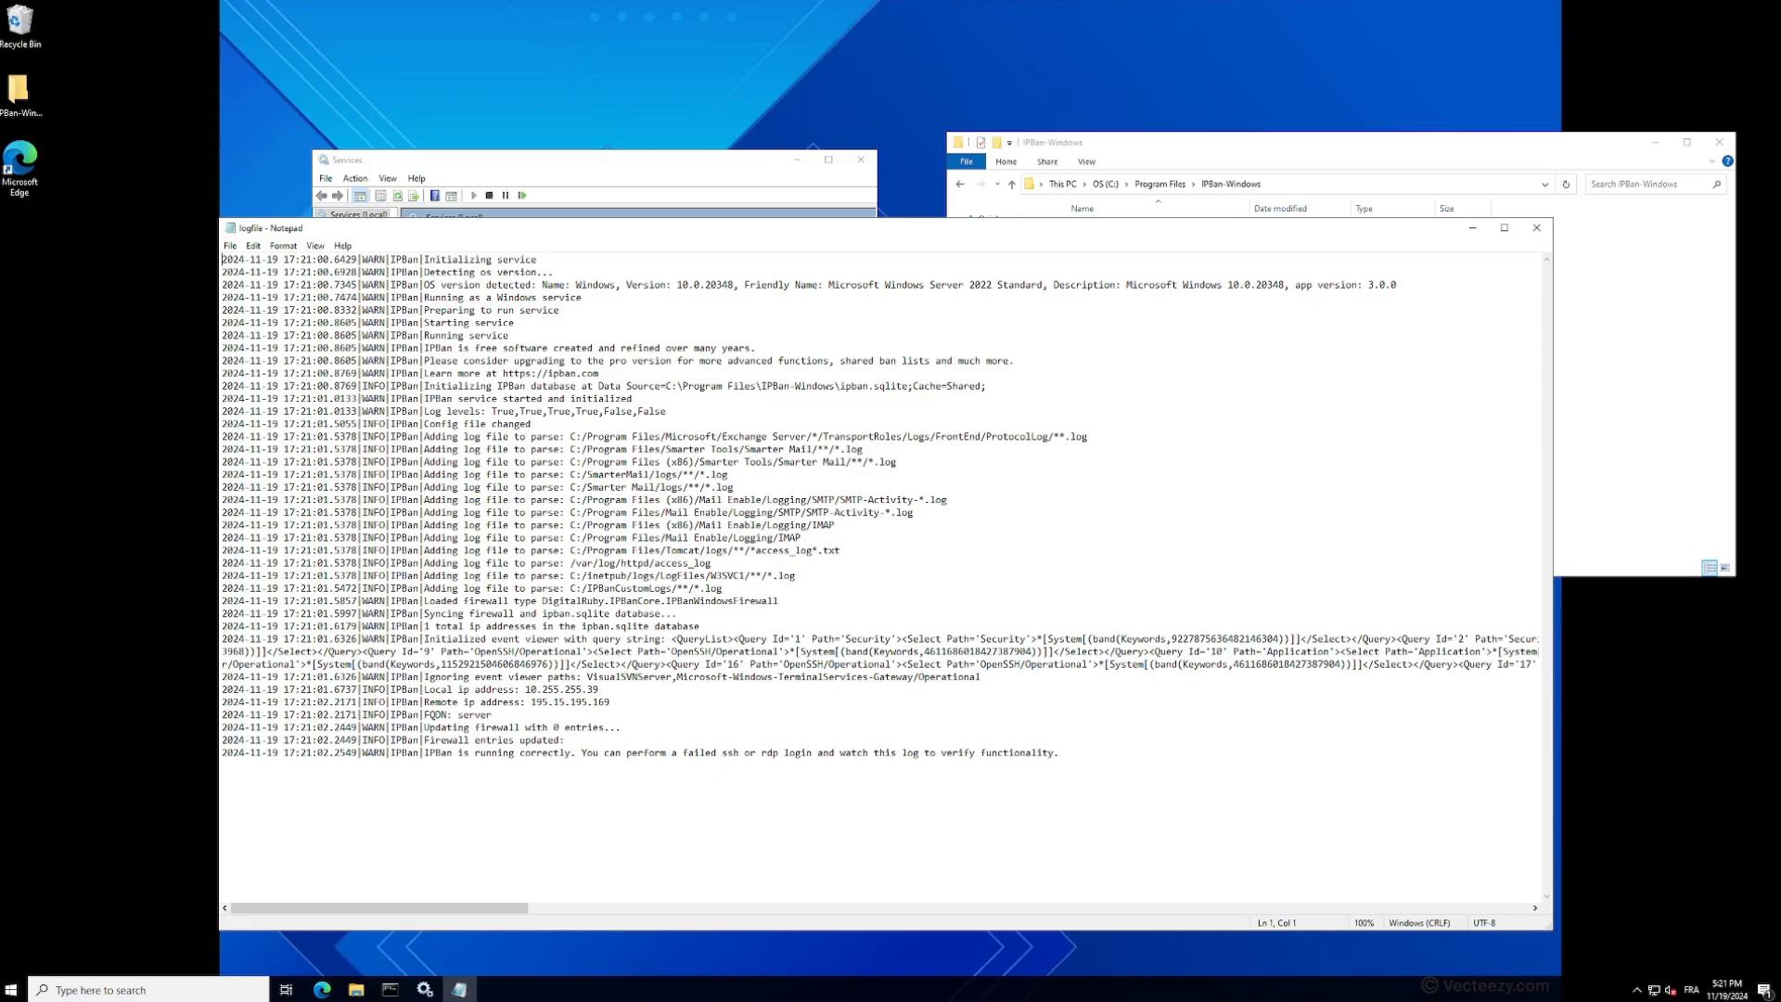
left_click(1536, 228)
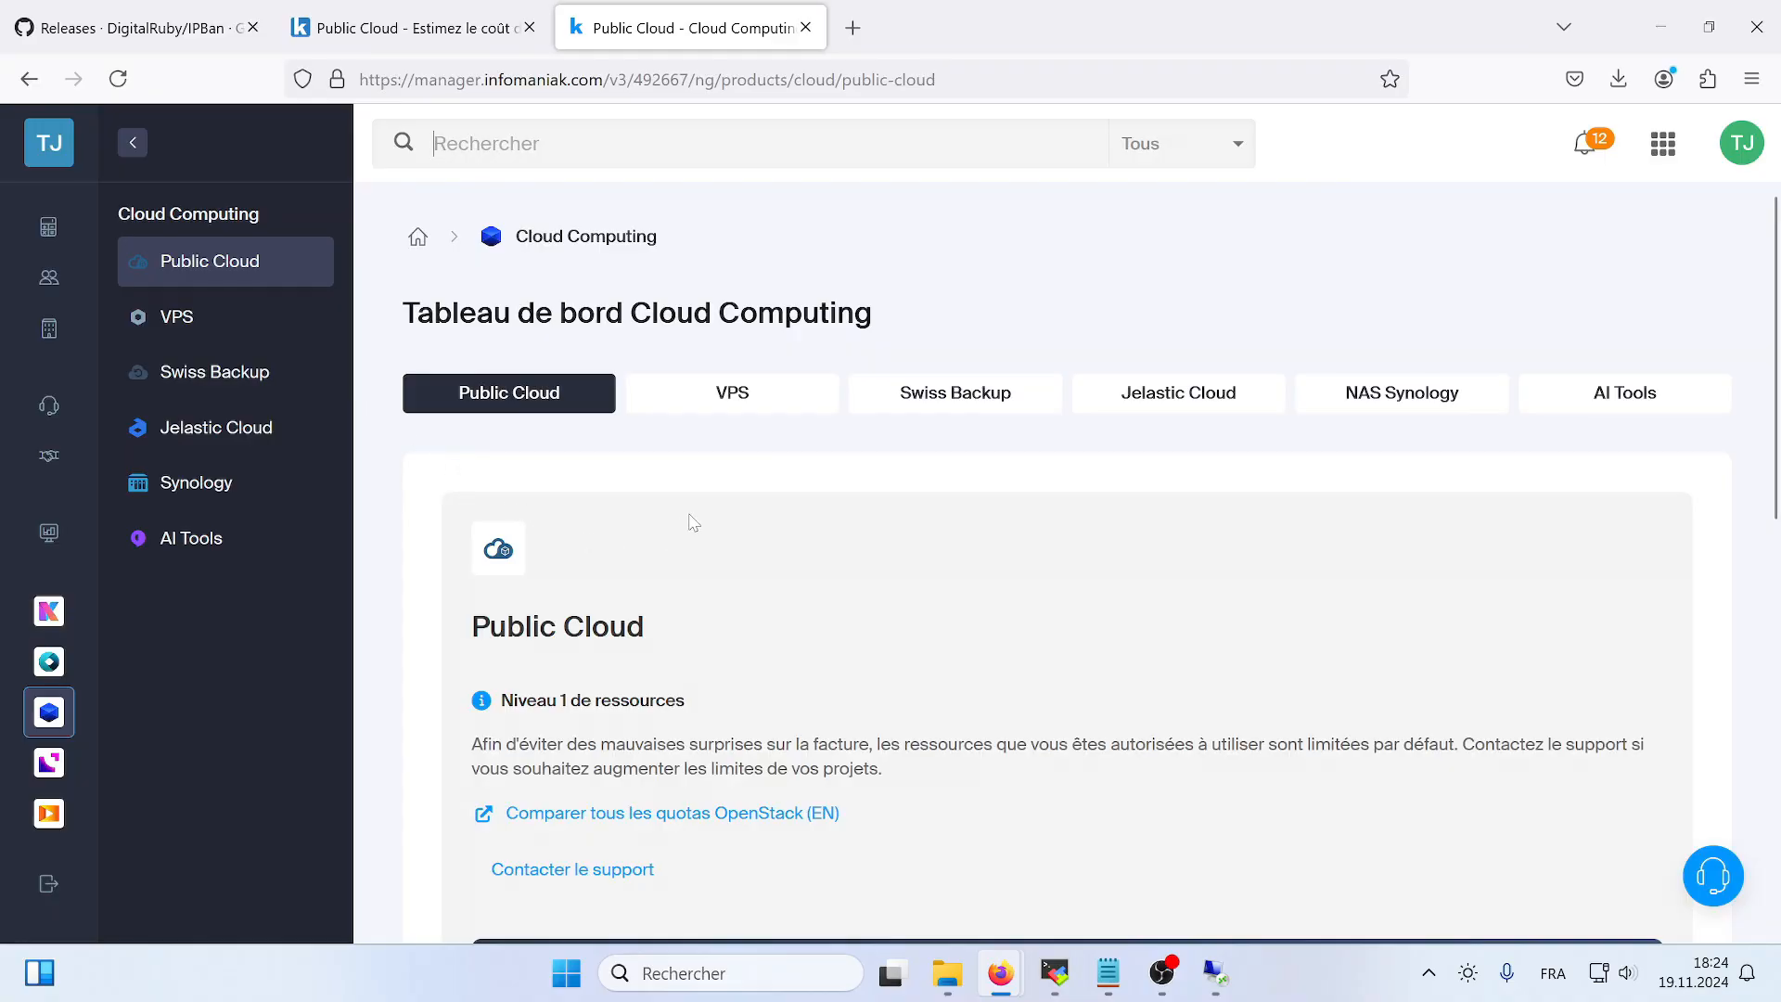
- From the server's Infomaniak Public Cloud console, open the Inbound Rules of Windows Defender Firewall with Advanced Security
scroll(694, 522, "down", 5)
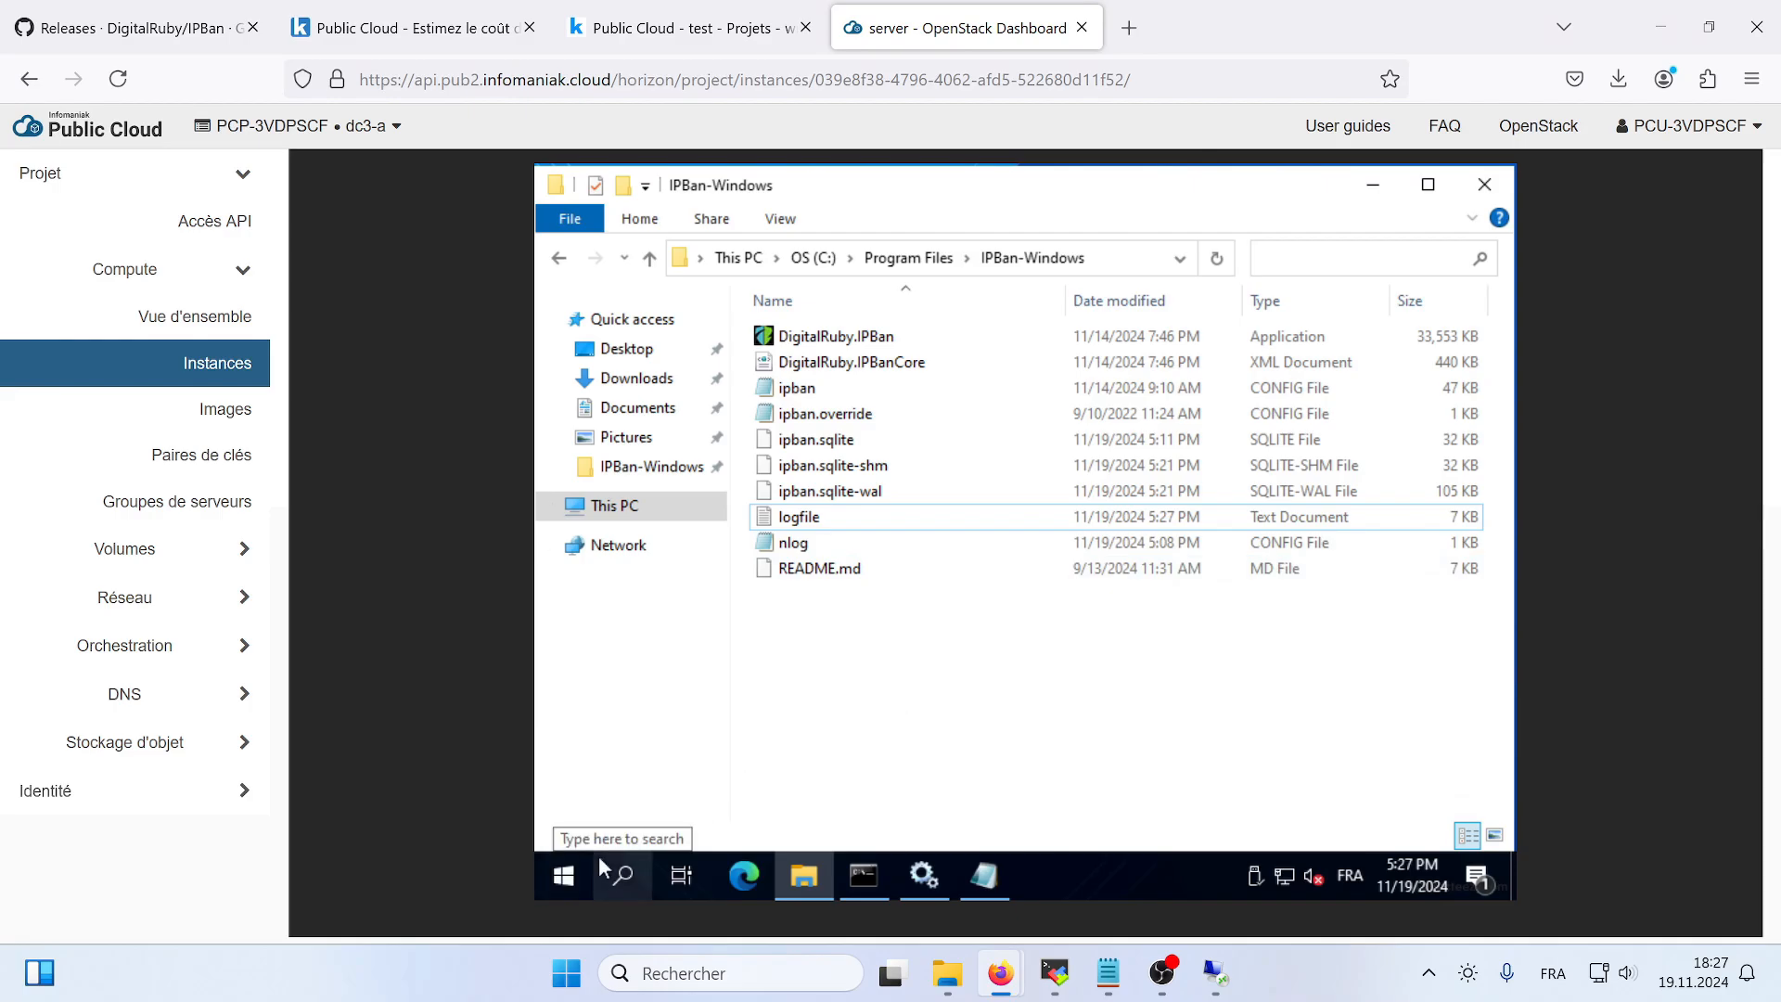
left_click(570, 867)
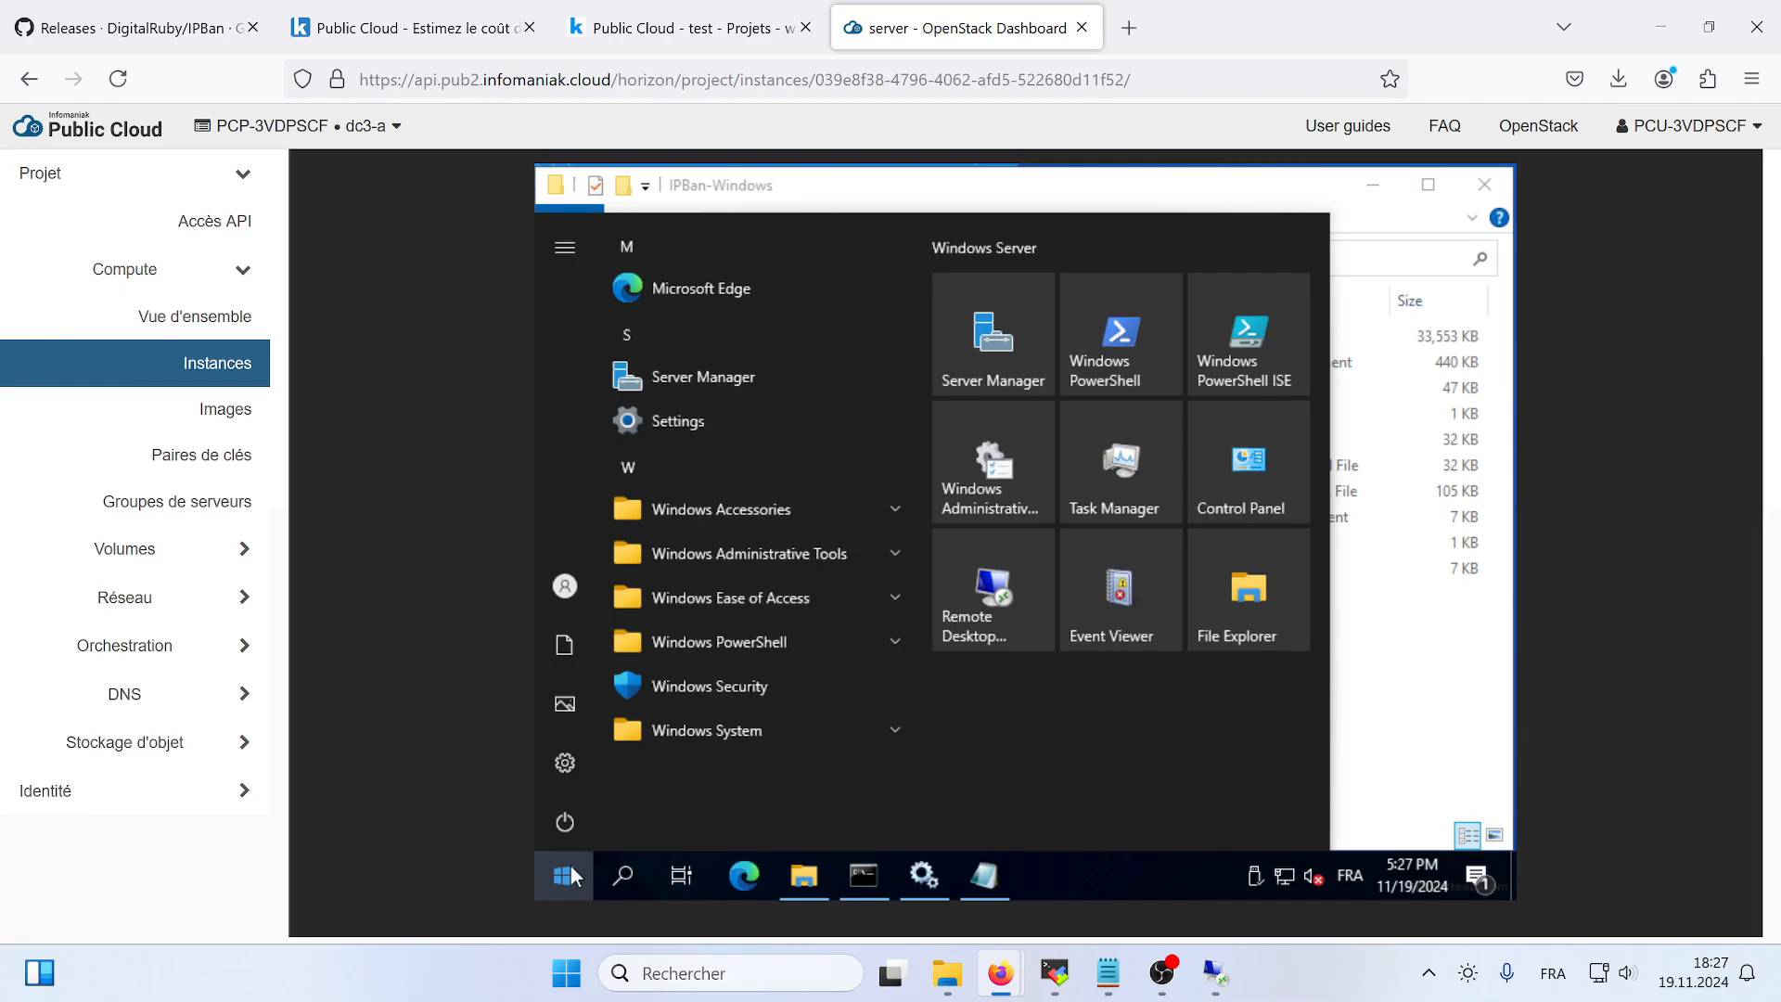
type("firewall")
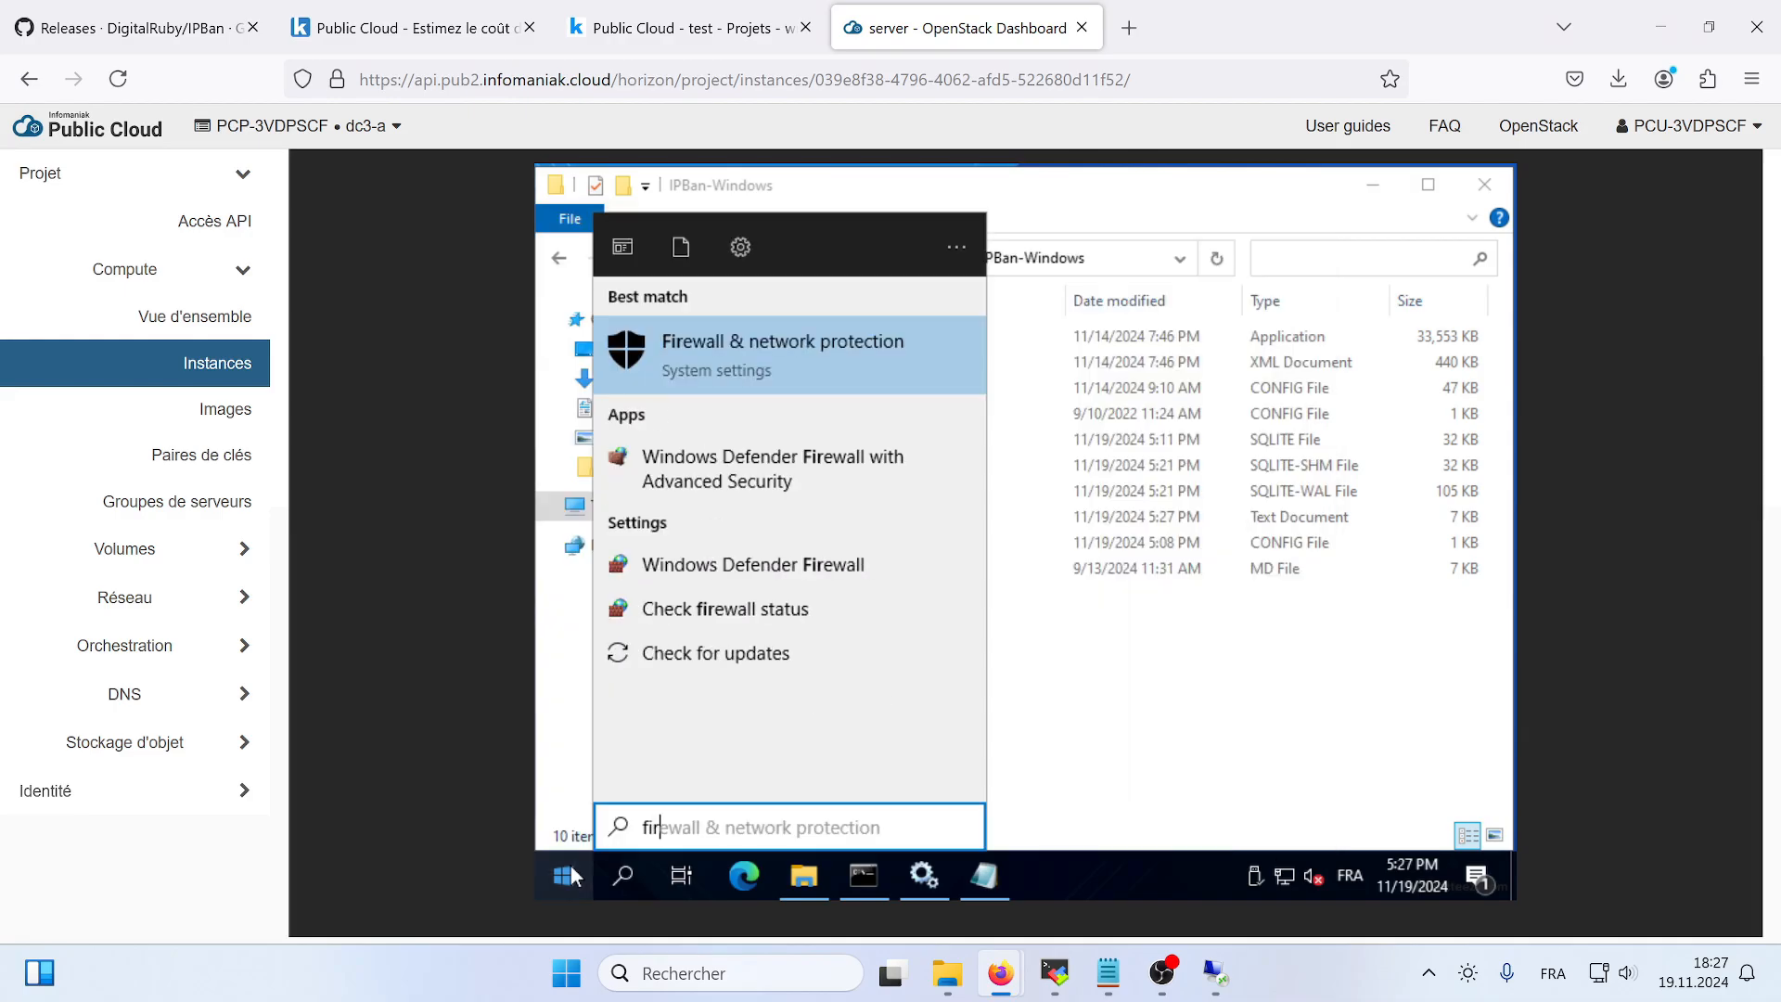
left_click(695, 461)
left_click(655, 302)
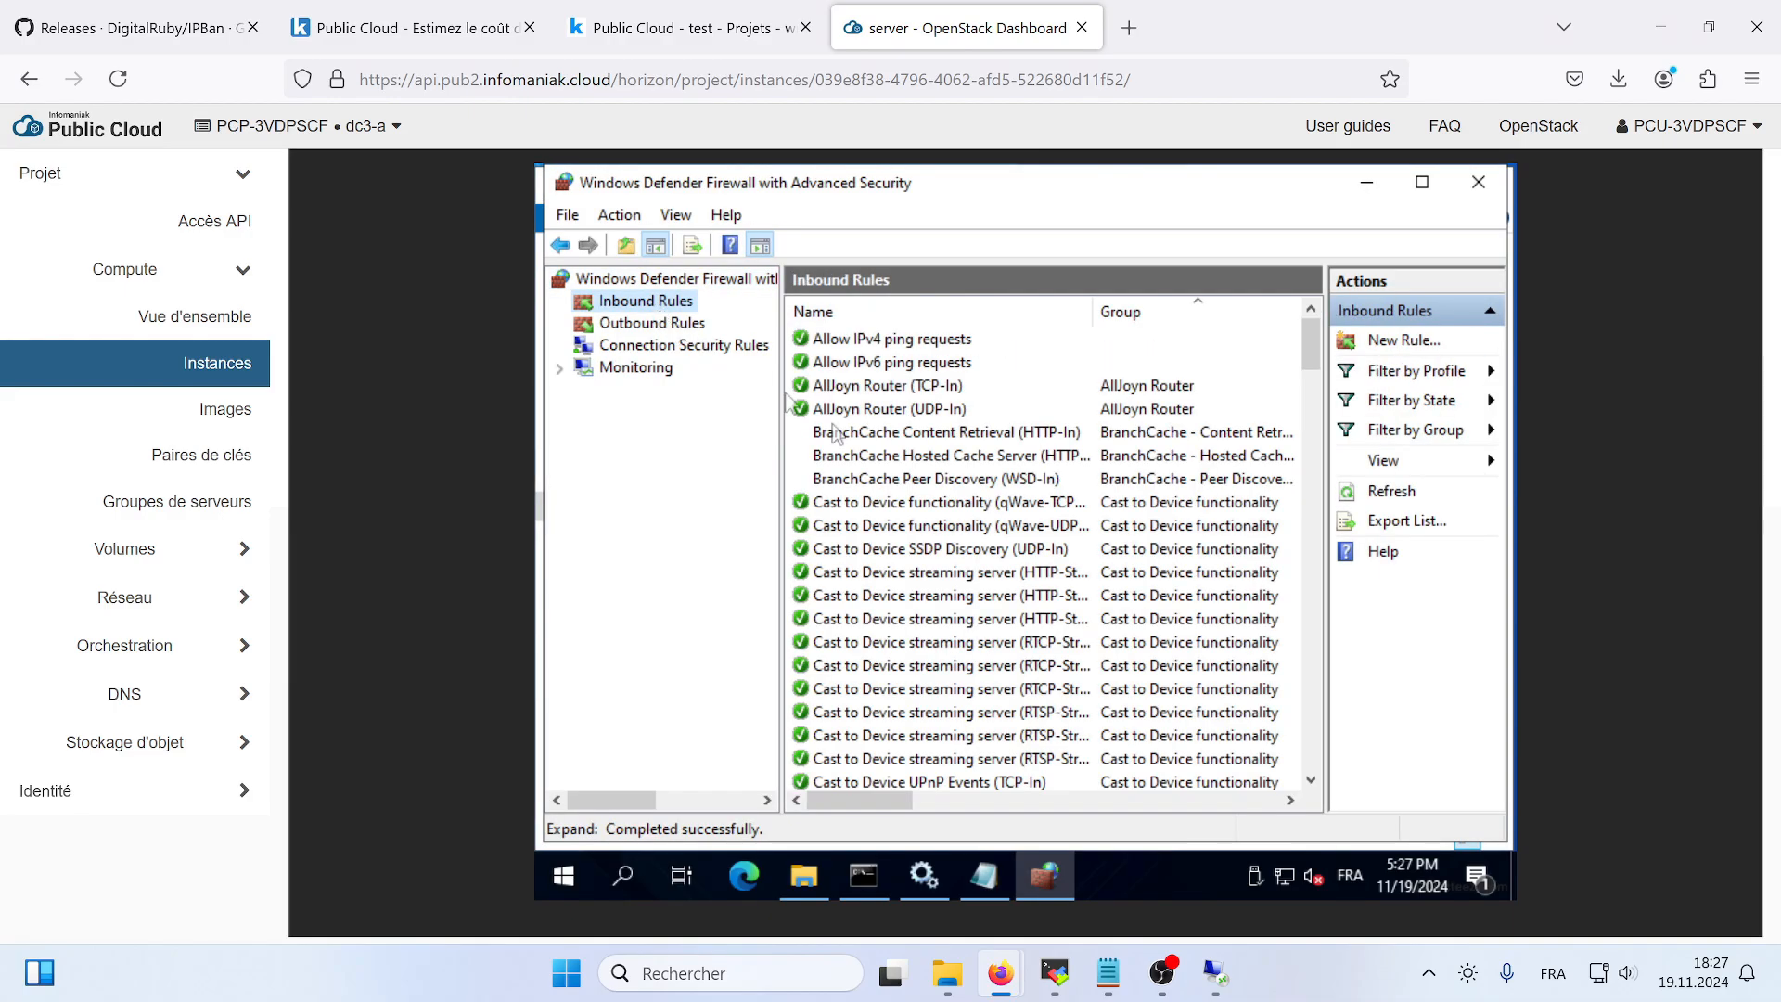
- Delete the inbound firewall rule IPBan_Block_0
left_click(865, 359)
key("i")
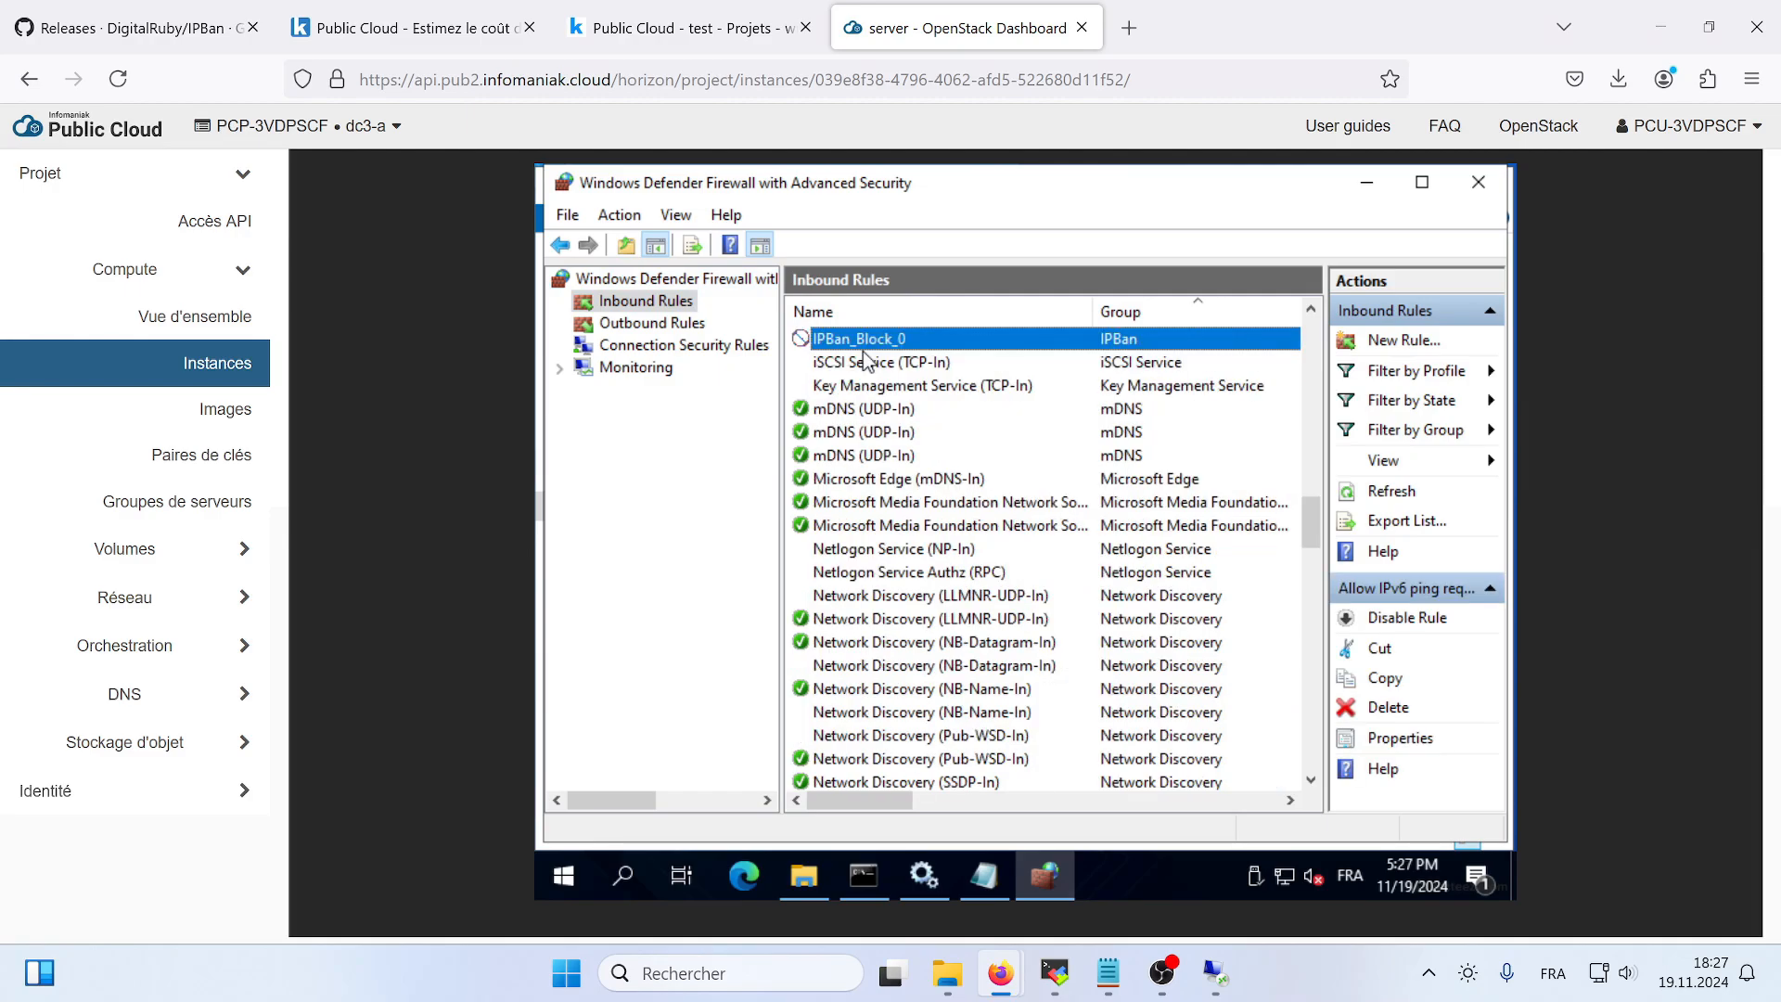
key("Delete")
key("Return")
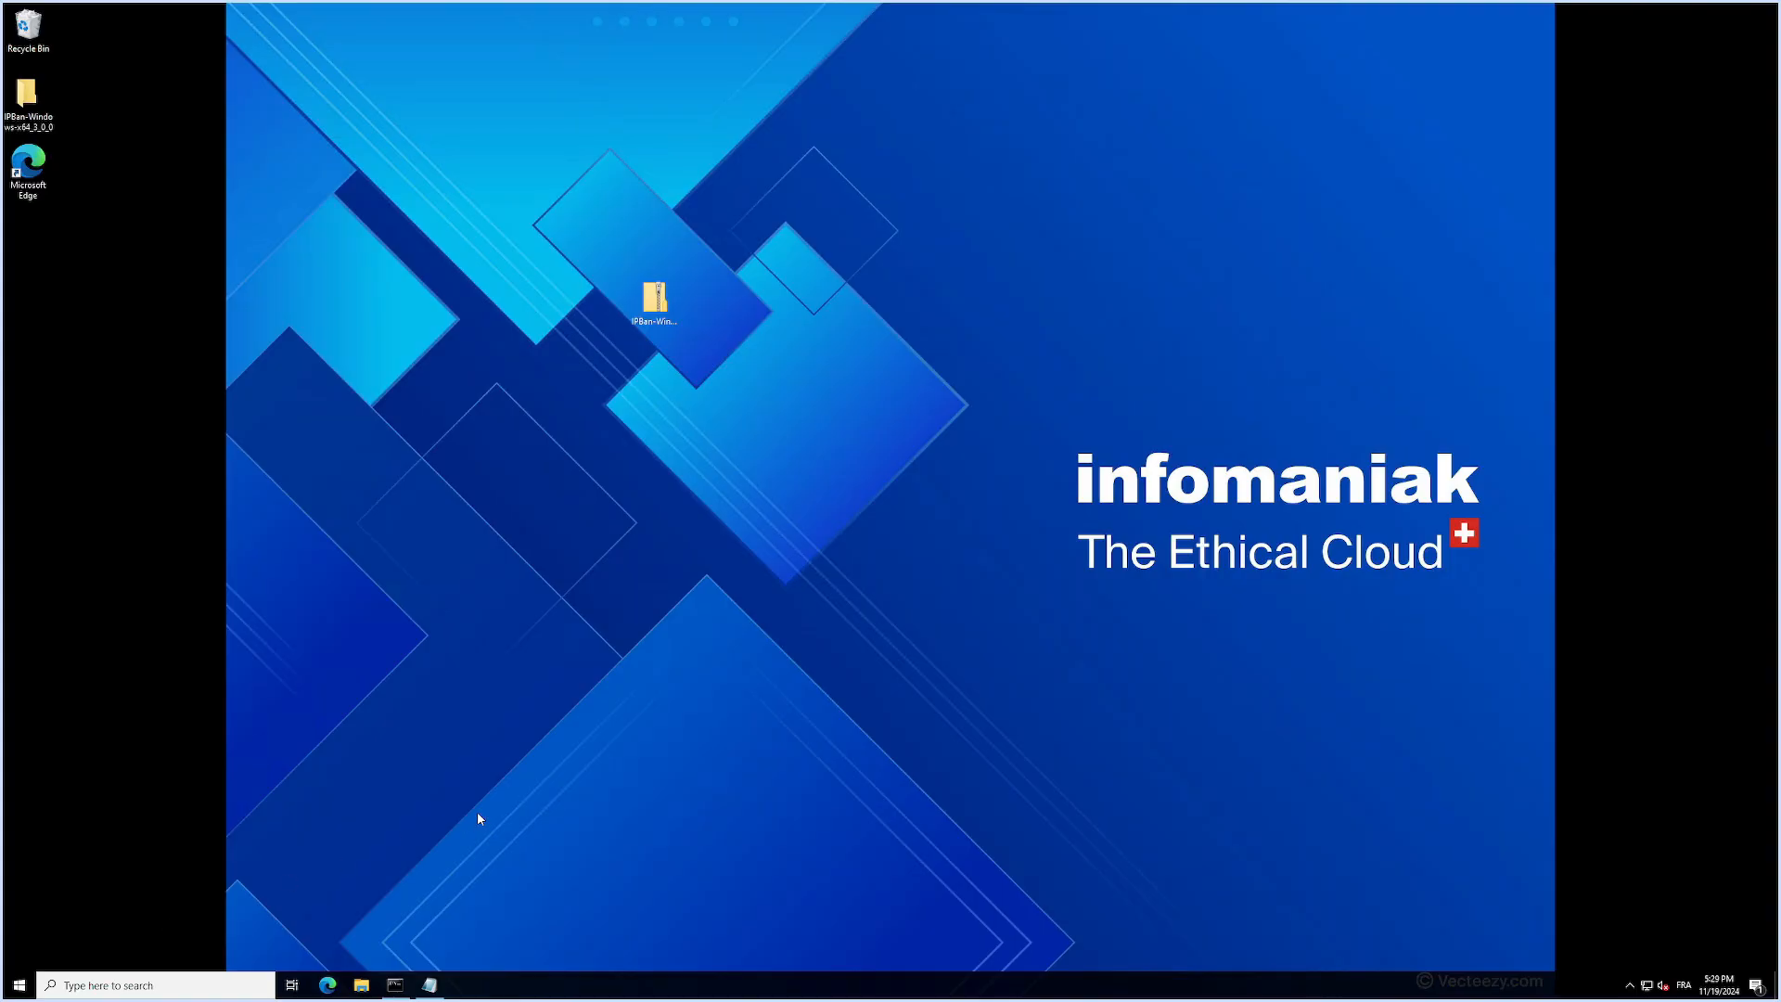
- Open Event Viewer and examine the failed logon events with ID 4625 in the Windows Security log
left_click(11, 989)
type("eve")
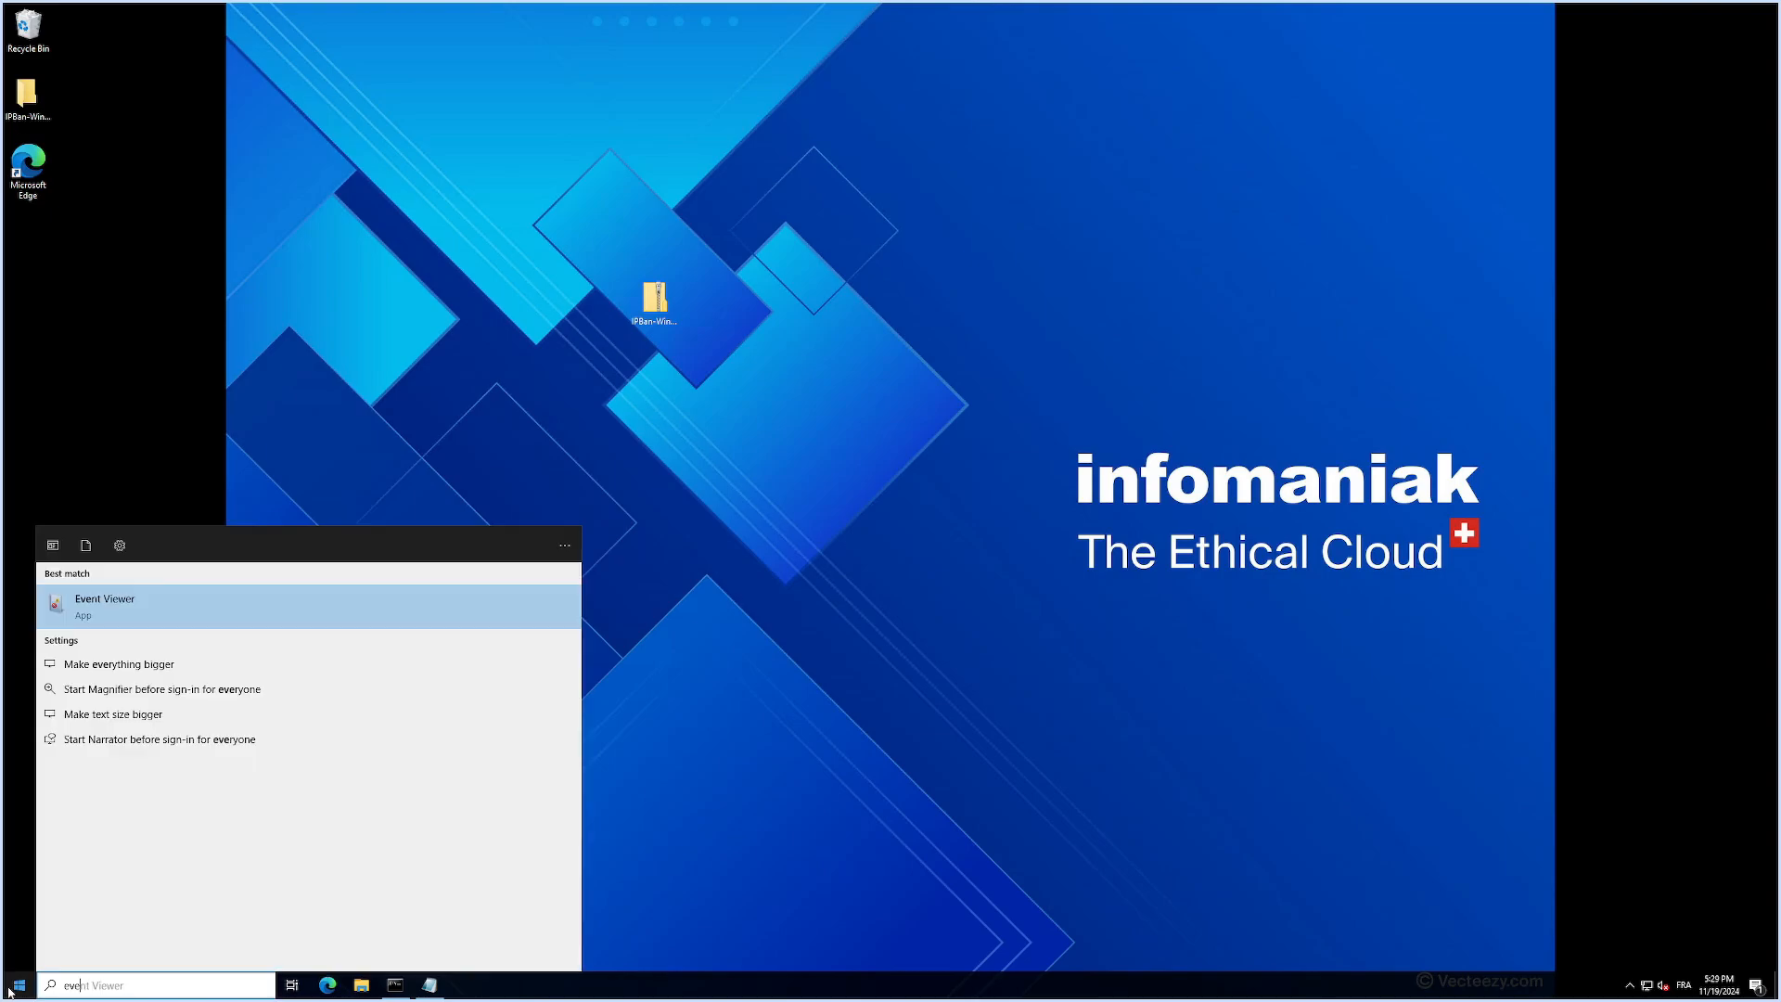
key("Return")
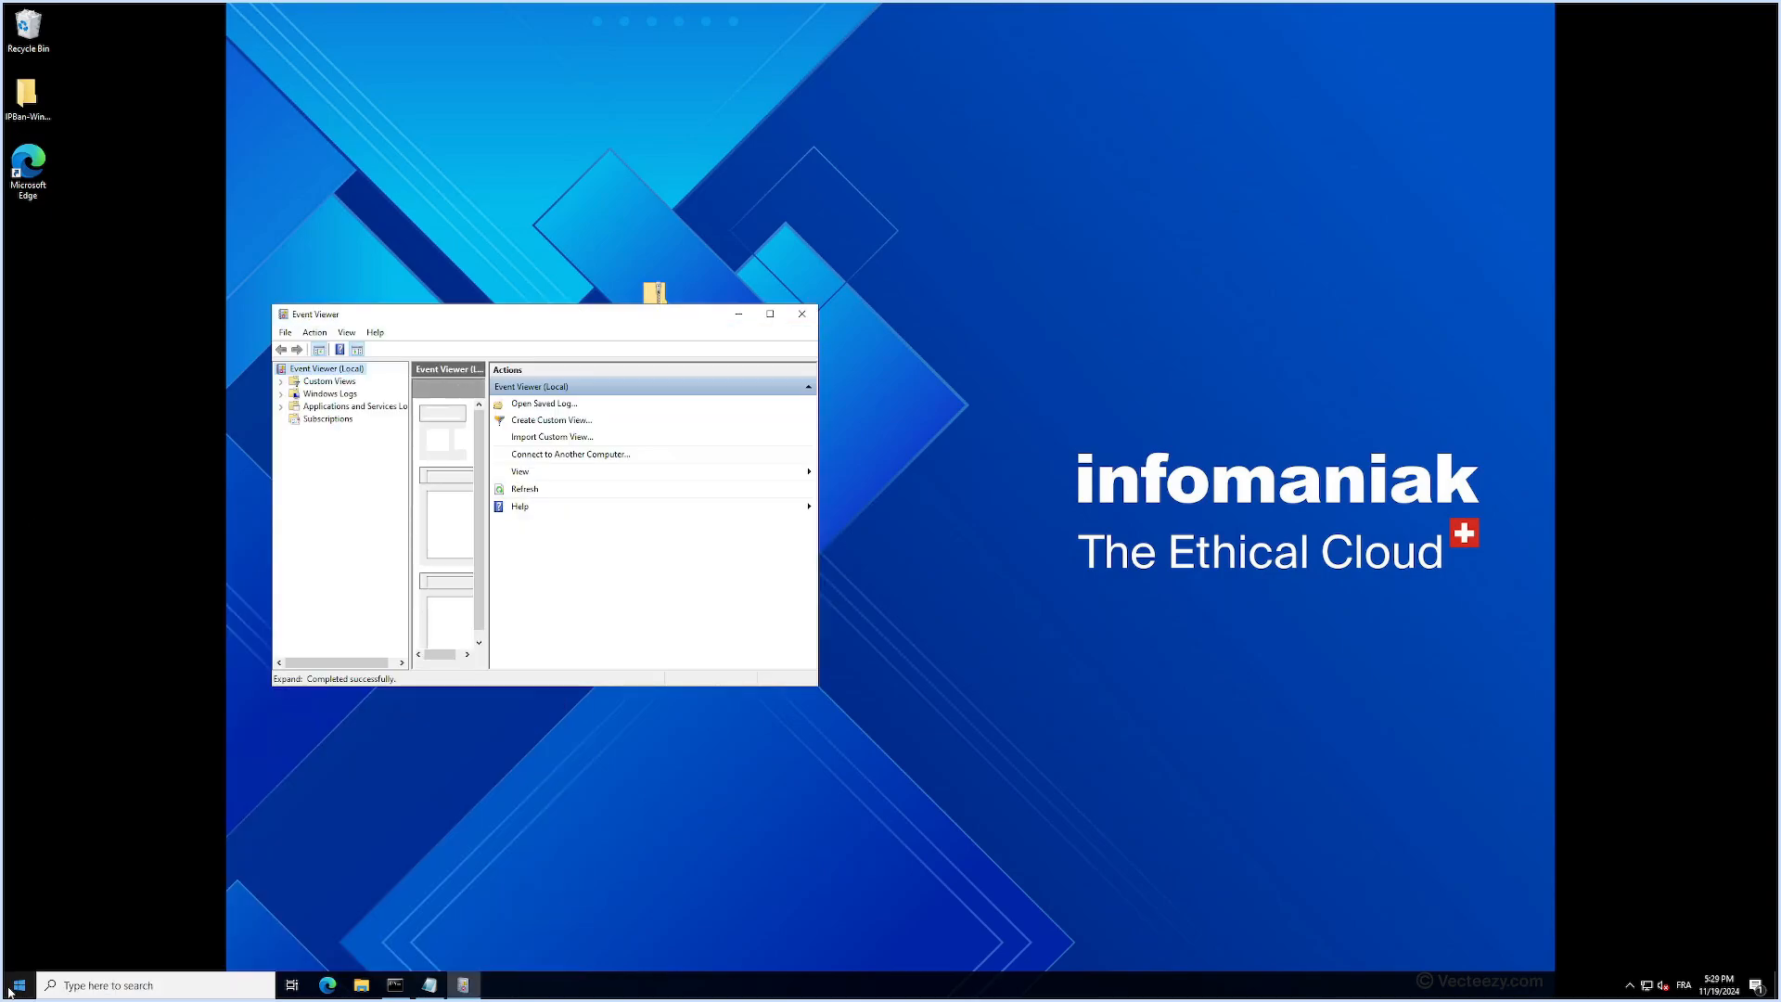
double_click(334, 394)
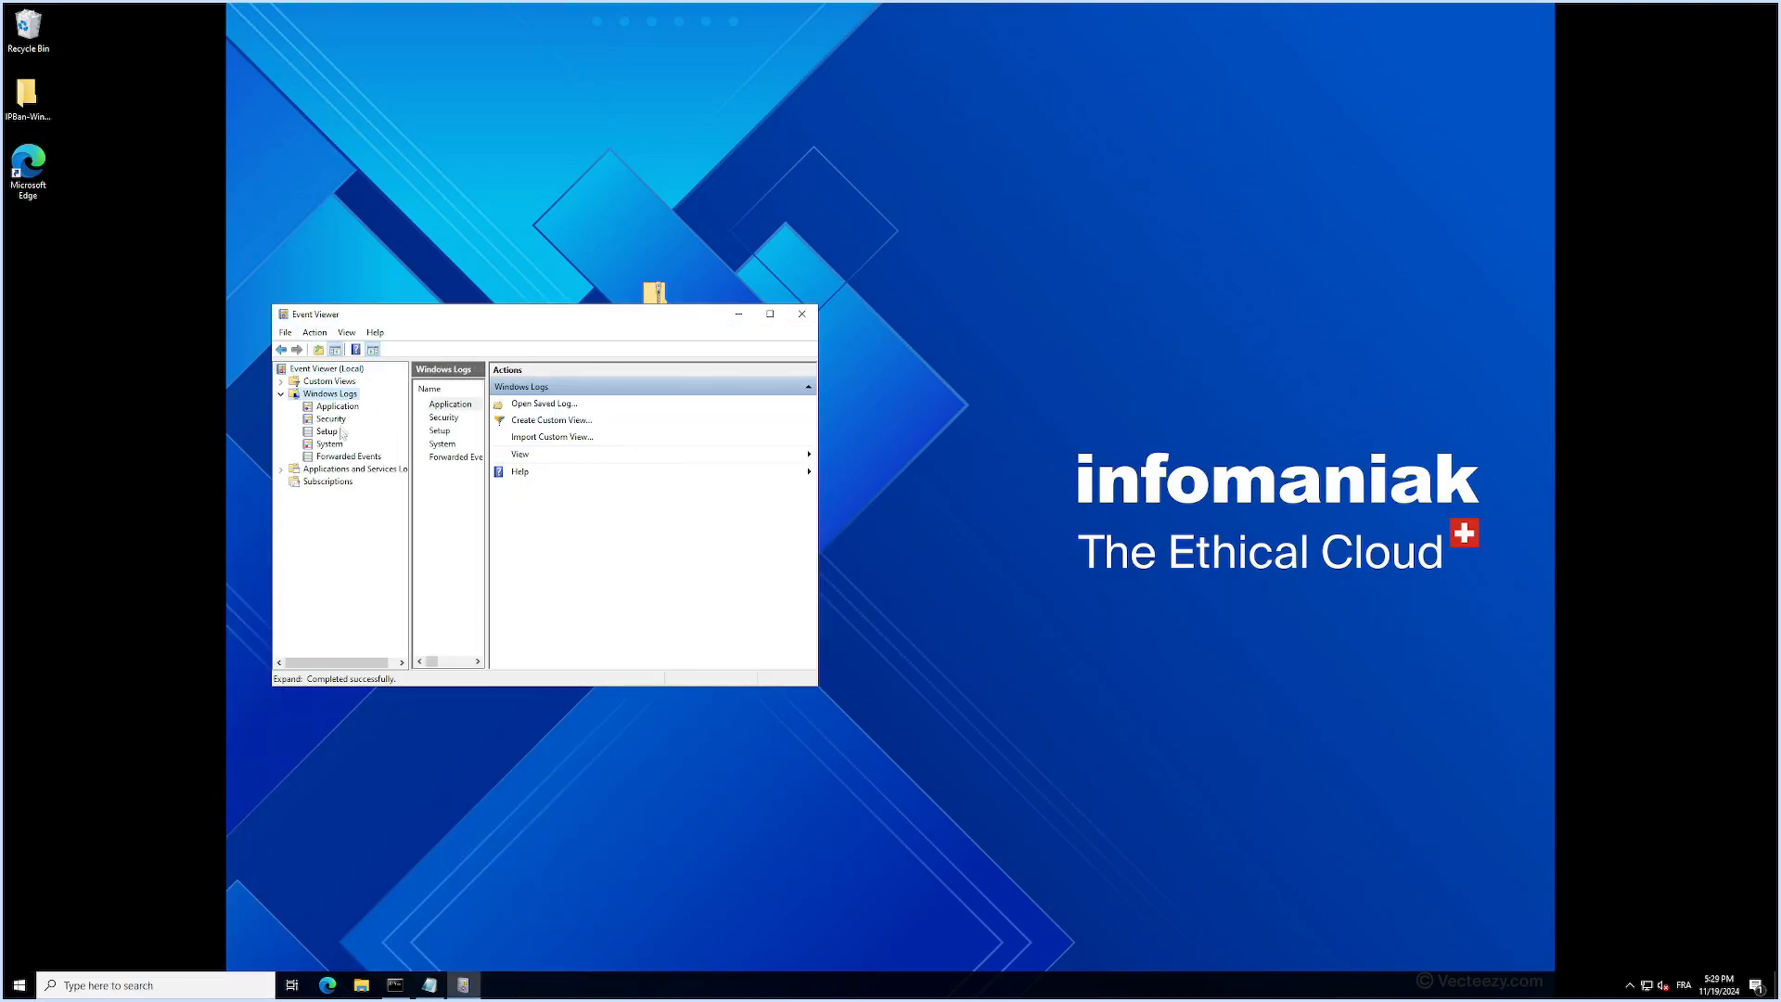
left_click(331, 419)
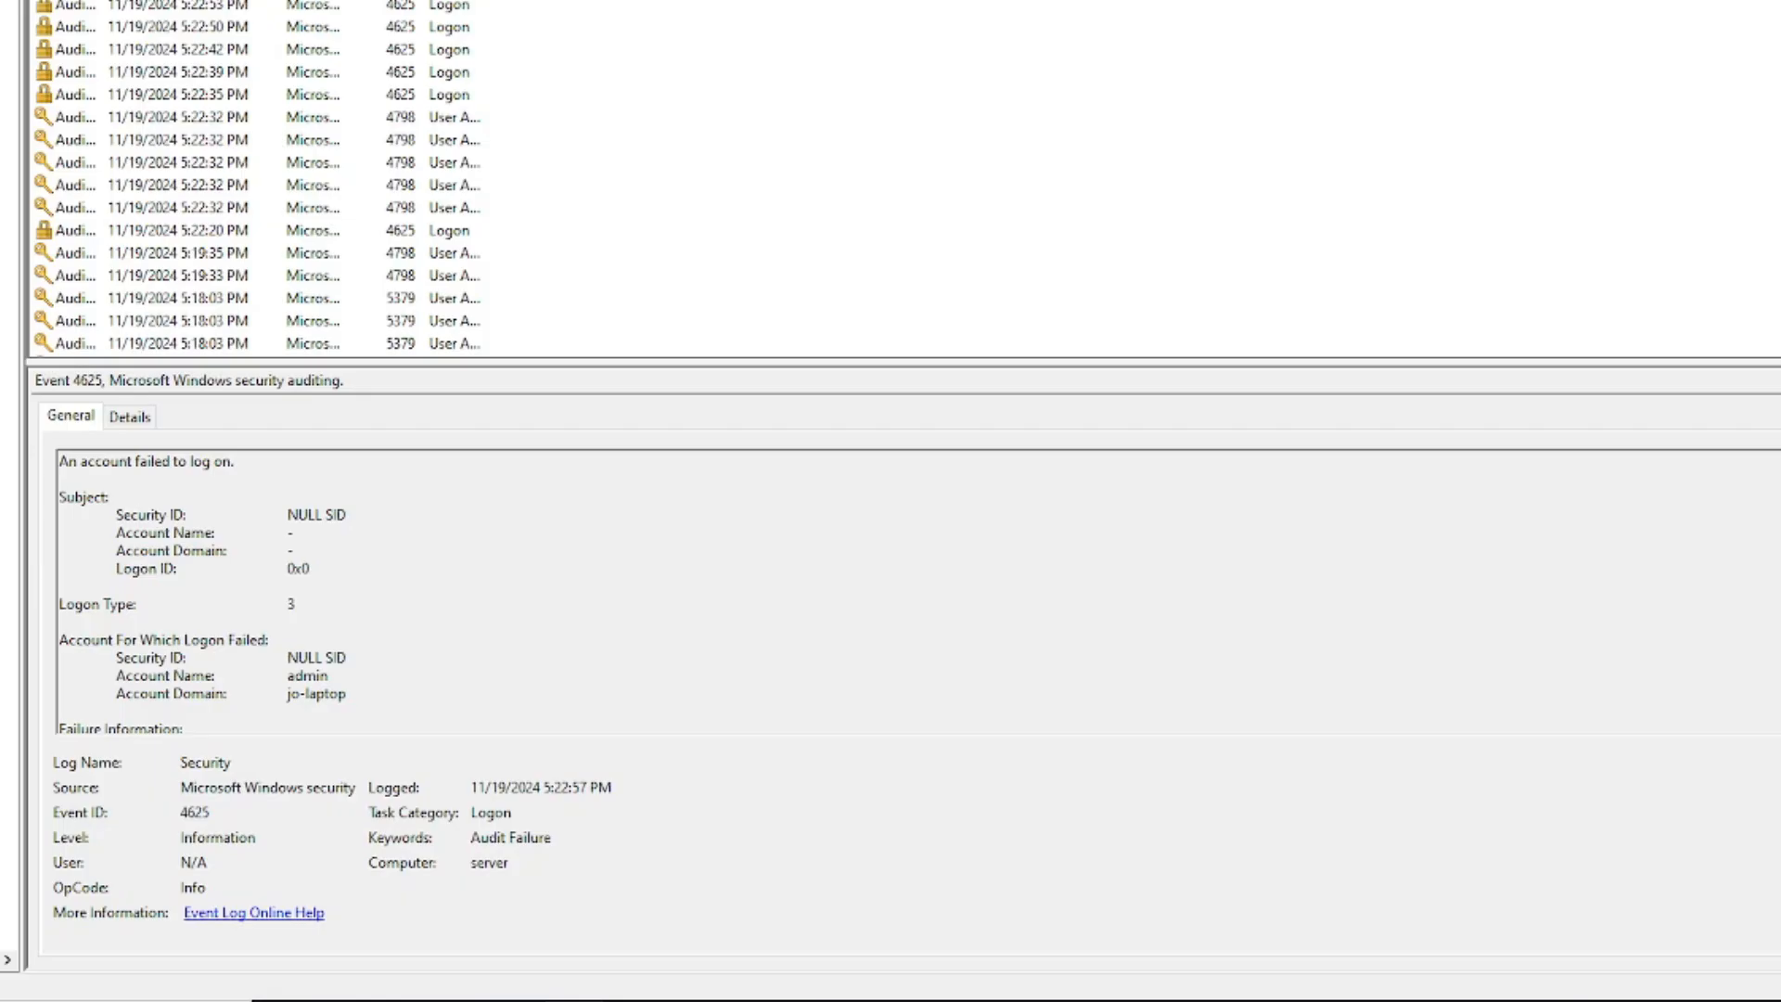
key("Up")
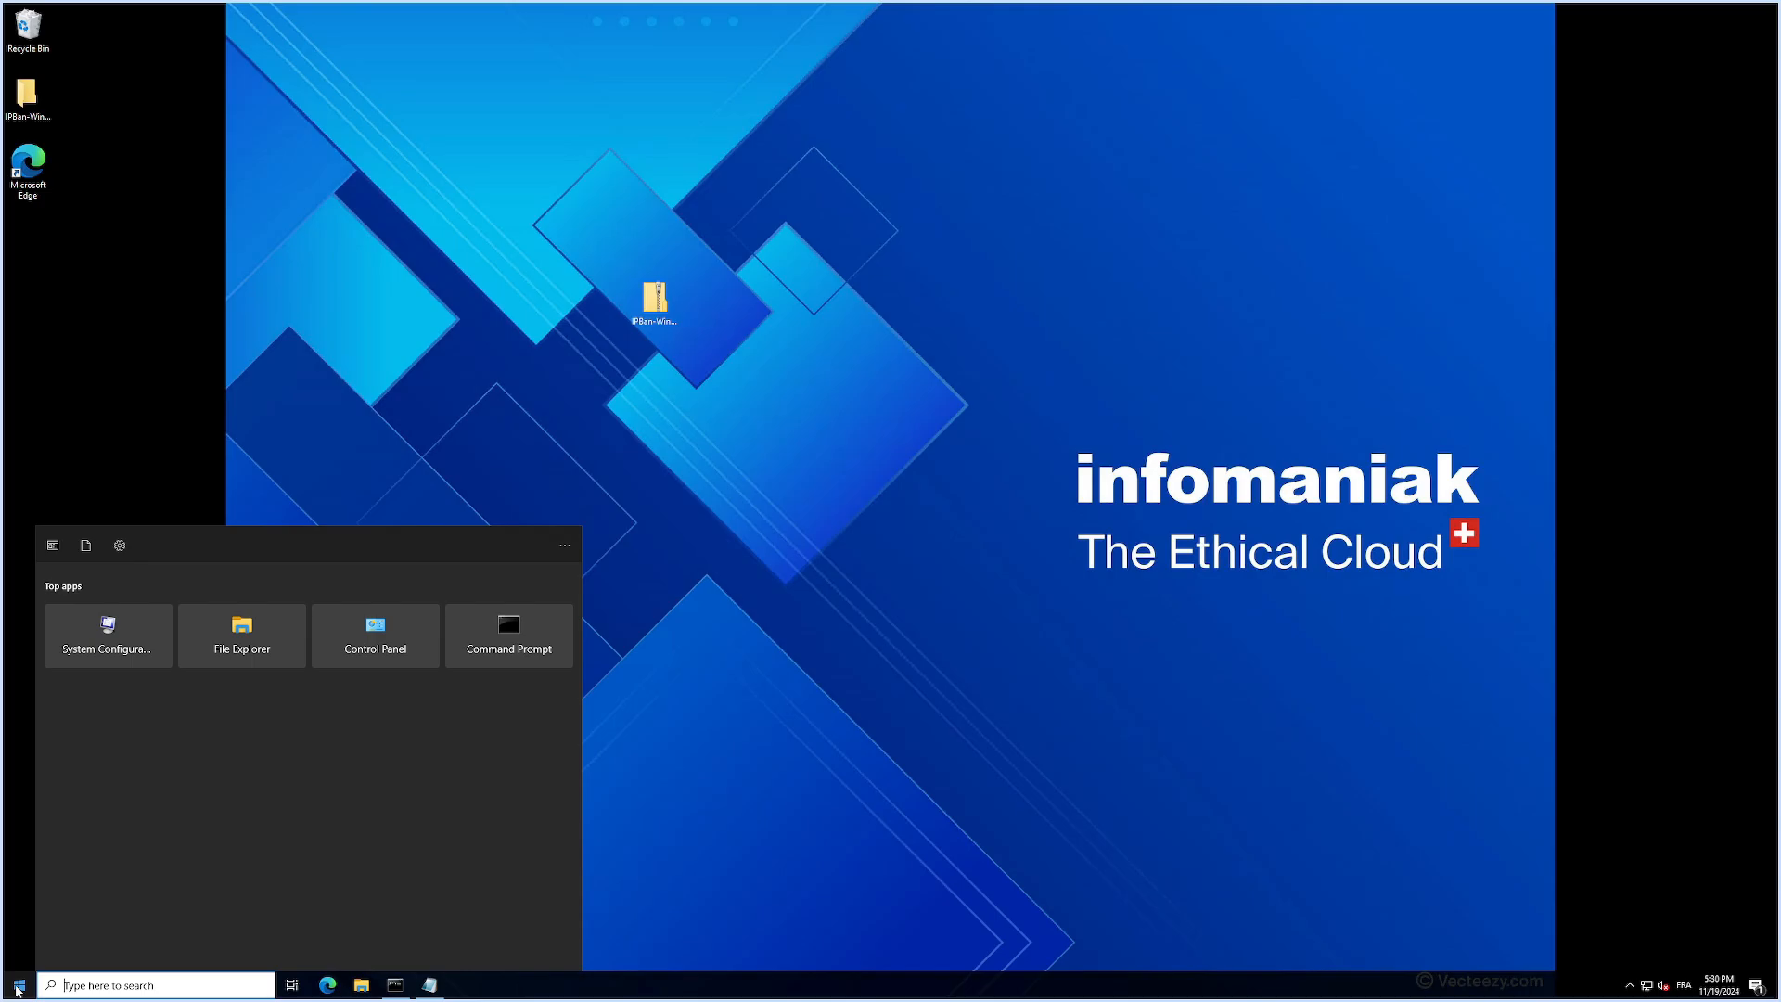
- Start a new local user in Computer Management and paste the account password into the password and confirmation fields
left_click(18, 987)
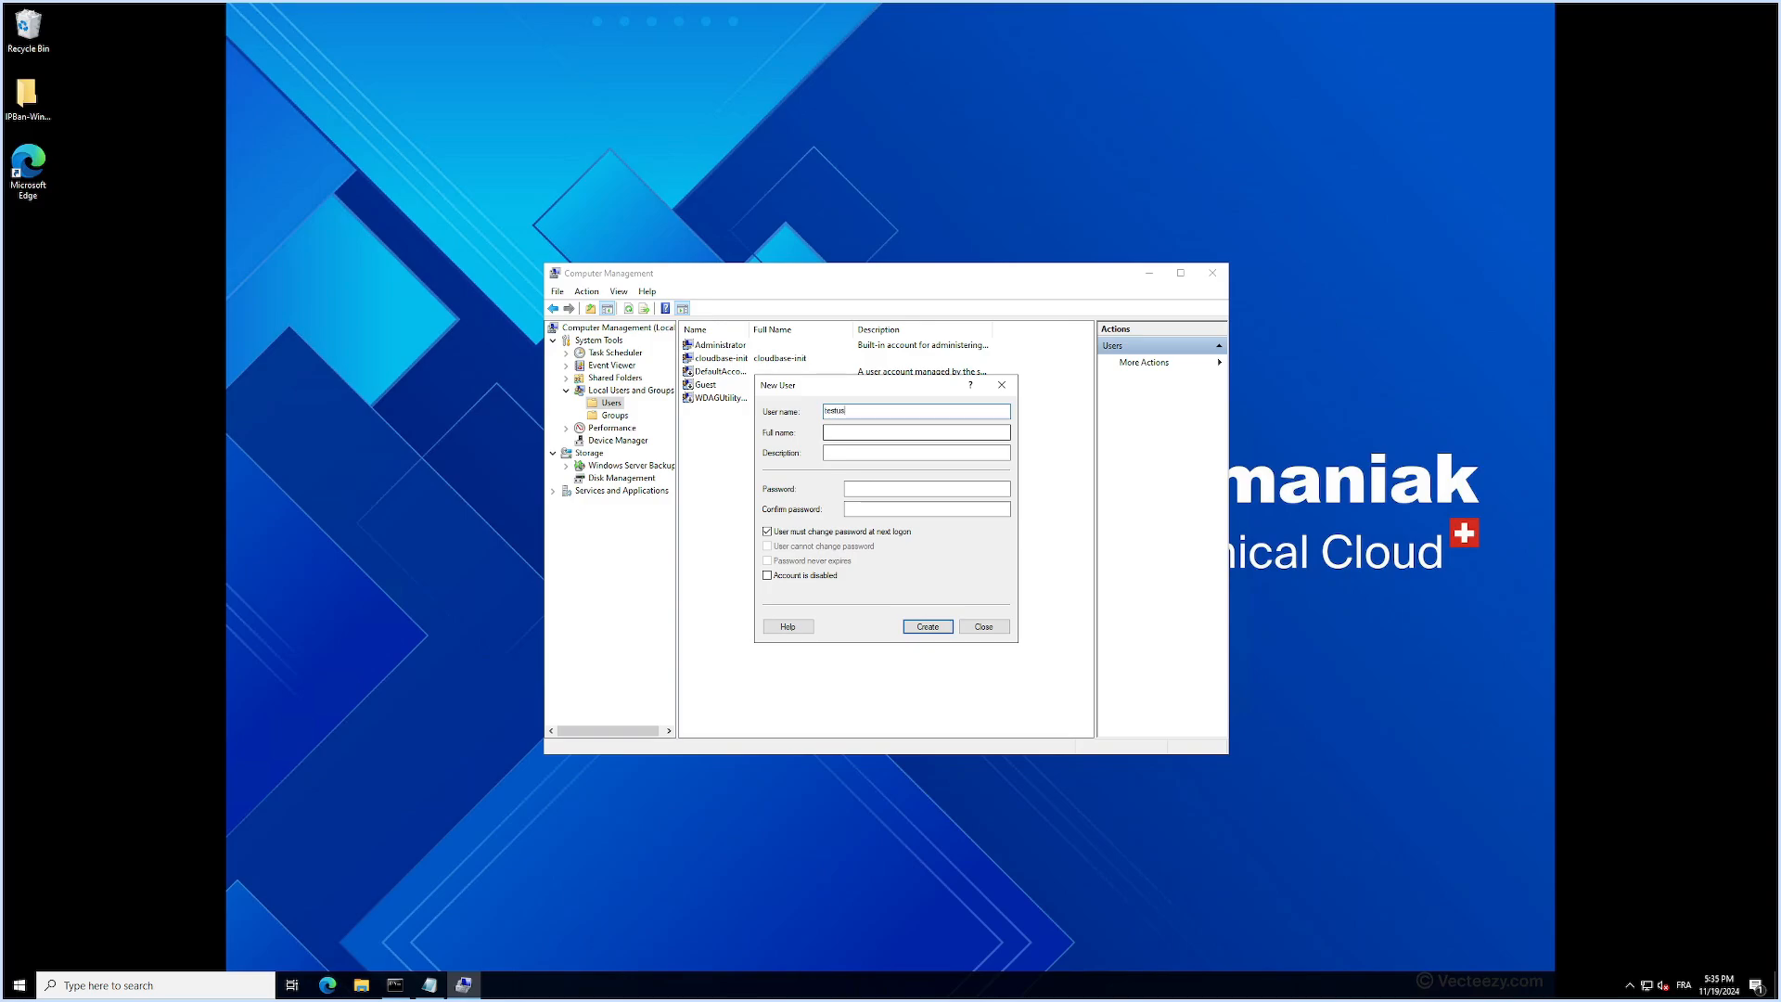
left_click(886, 492)
key("ctrl+v")
left_click(886, 509)
key("ctrl+v")
double_click(914, 489)
key("ctrl+v")
double_click(914, 509)
key("ctrl+v")
- Disable the password change at next logon, enable "User cannot change password" and "Password never expires", and create the user
left_click(793, 532)
left_click(798, 547)
left_click(807, 561)
key("Return")
left_click(985, 628)
- Add testuser1 as a member of the Remote Desktop Users local group and apply the group change
left_click(614, 415)
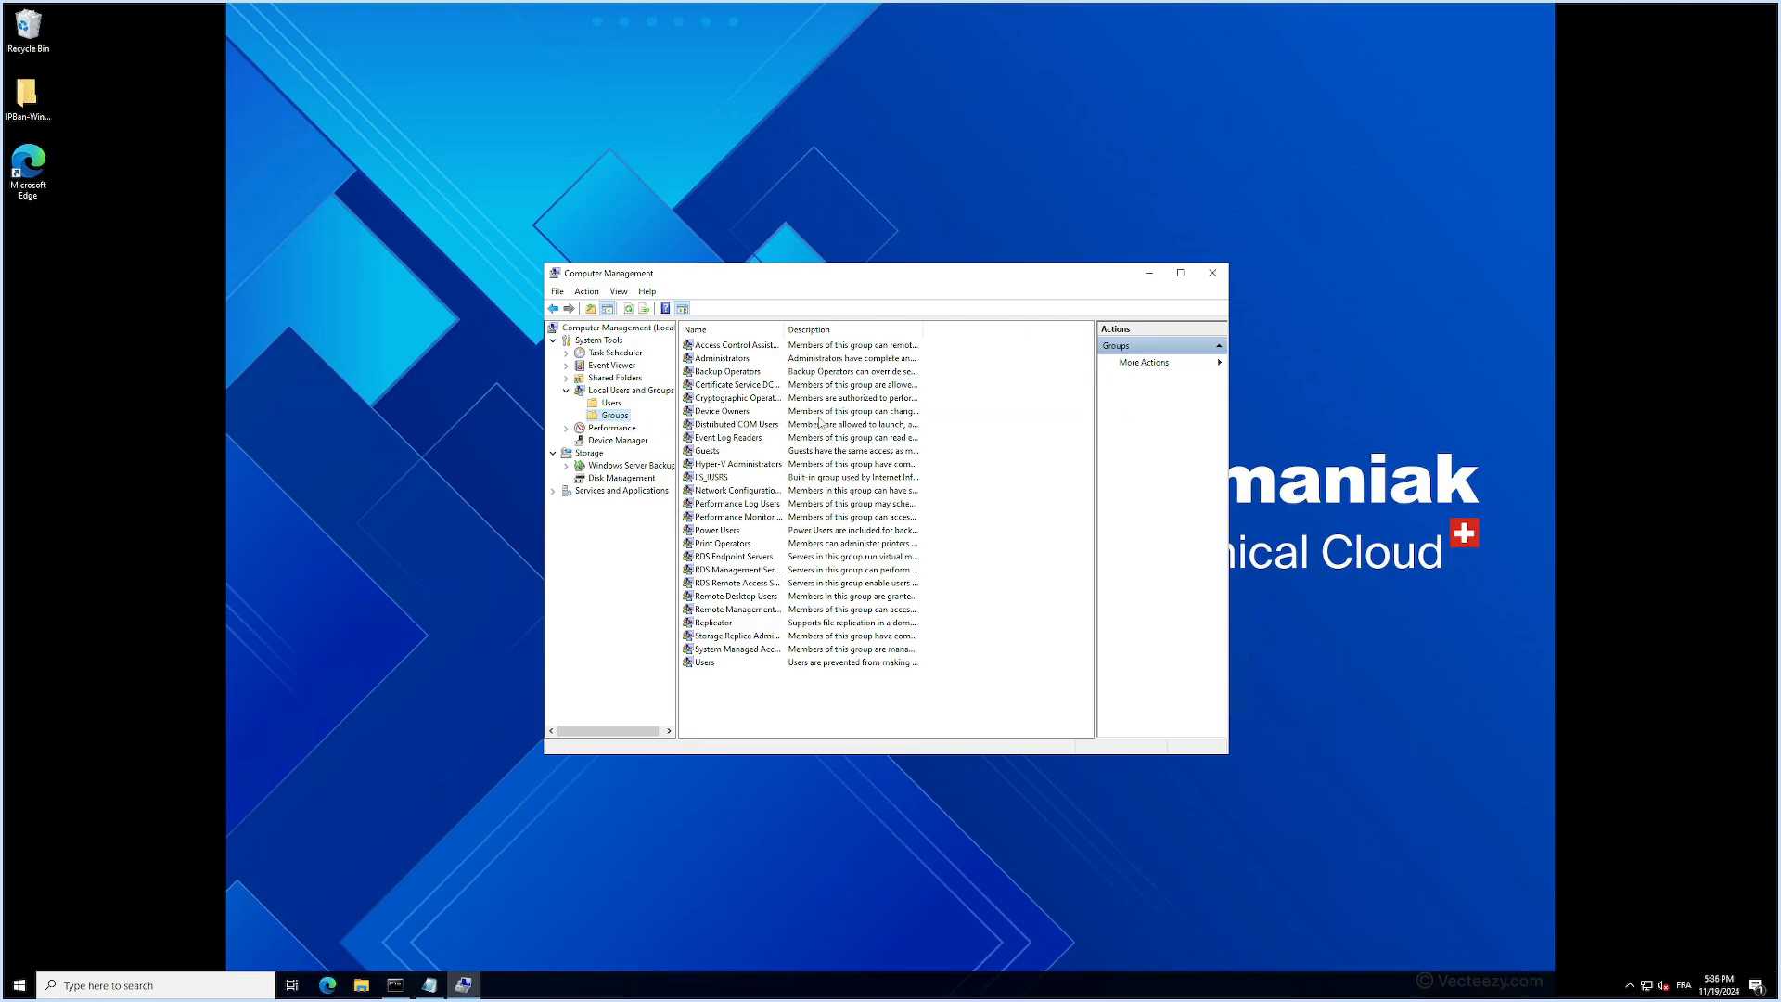
double_click(748, 598)
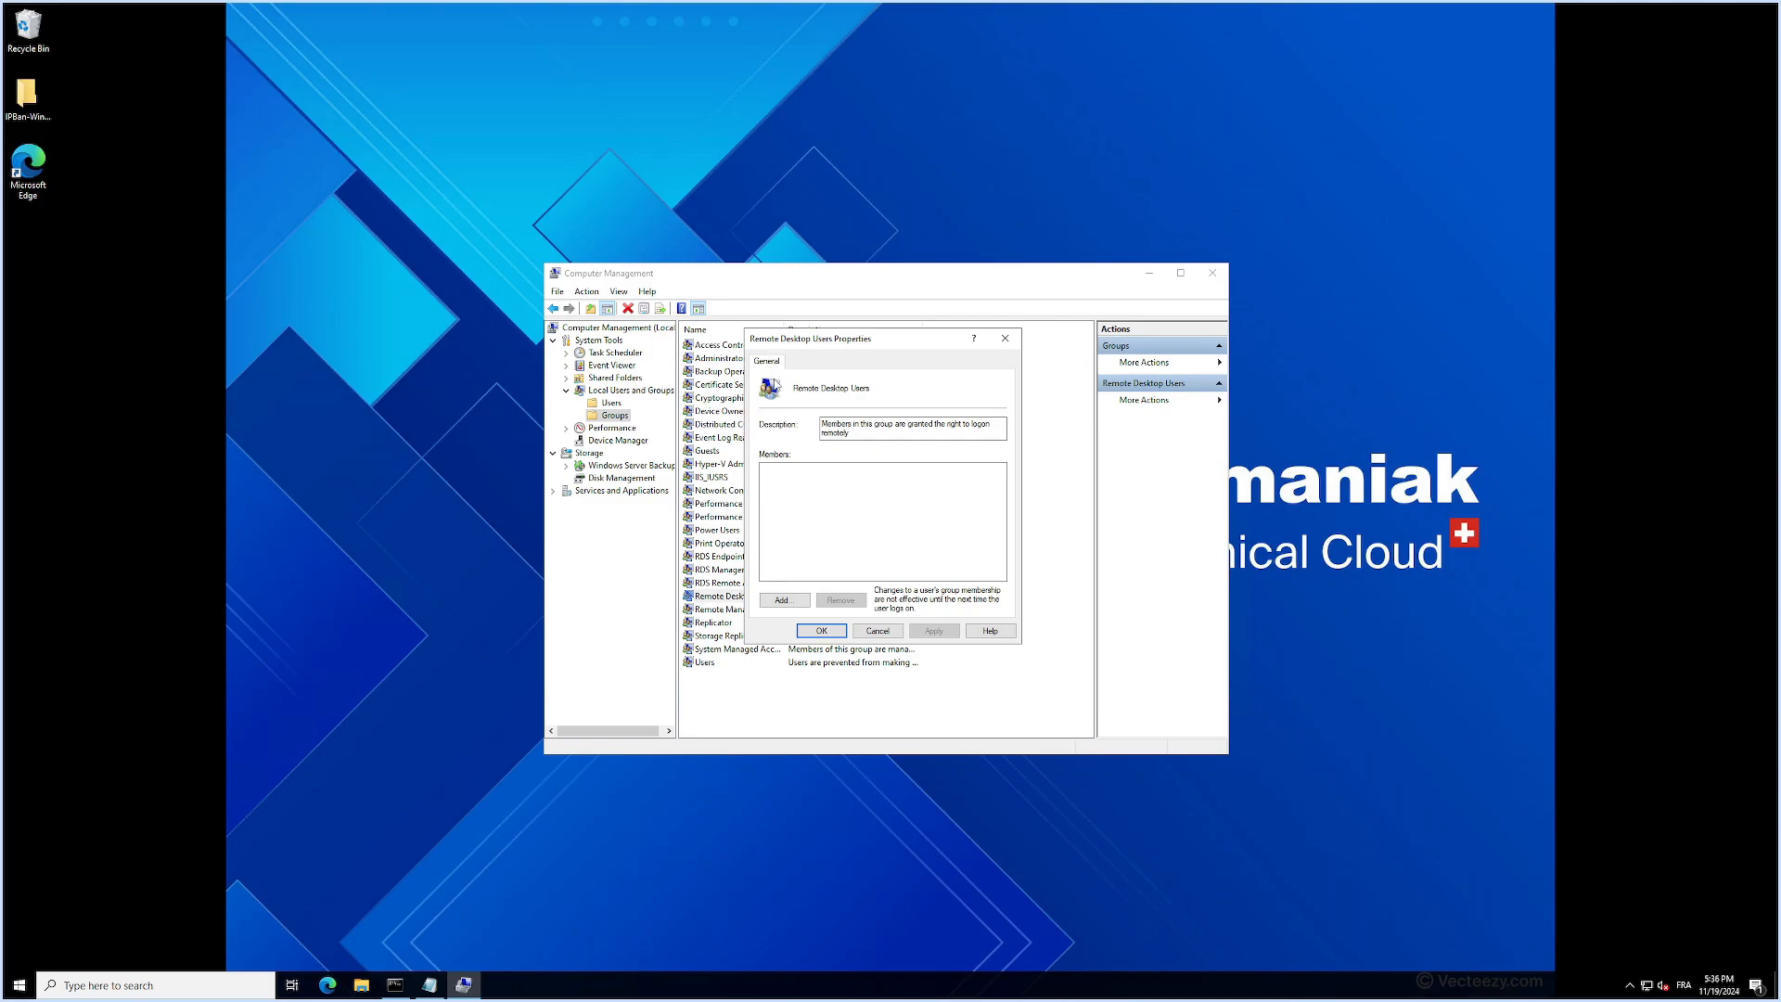
left_click(790, 602)
type("testuser")
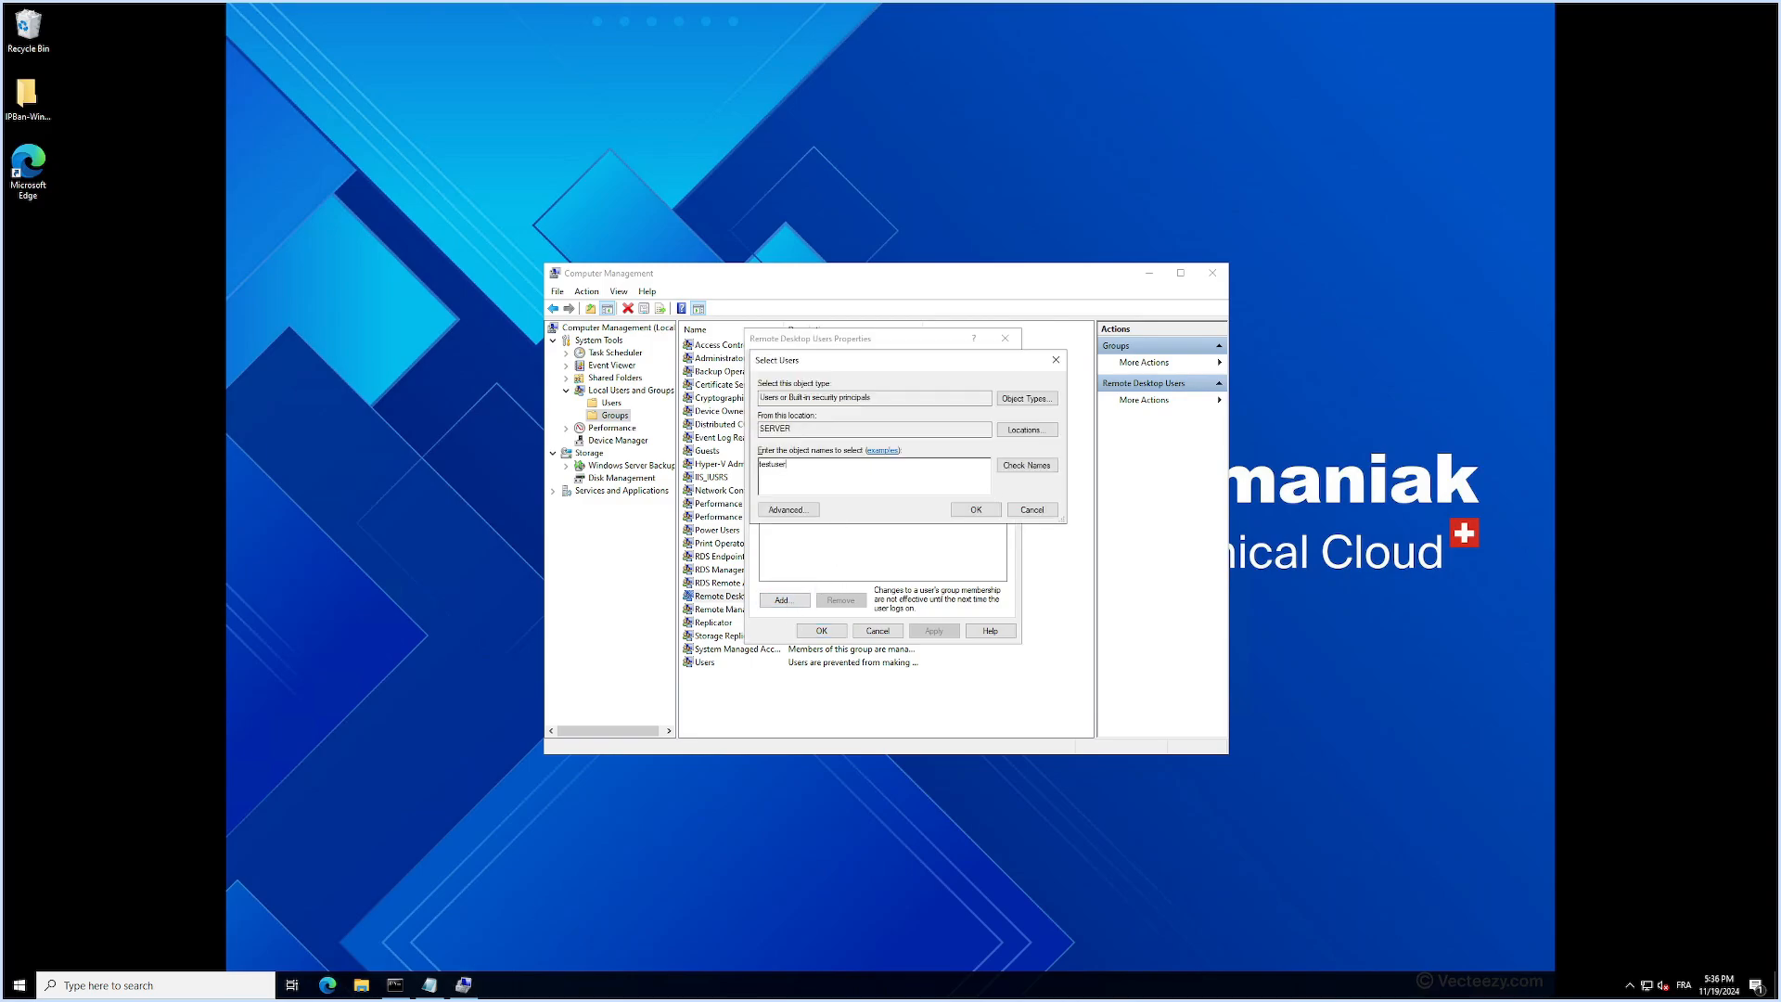
type("1")
key("Return")
left_click(937, 634)
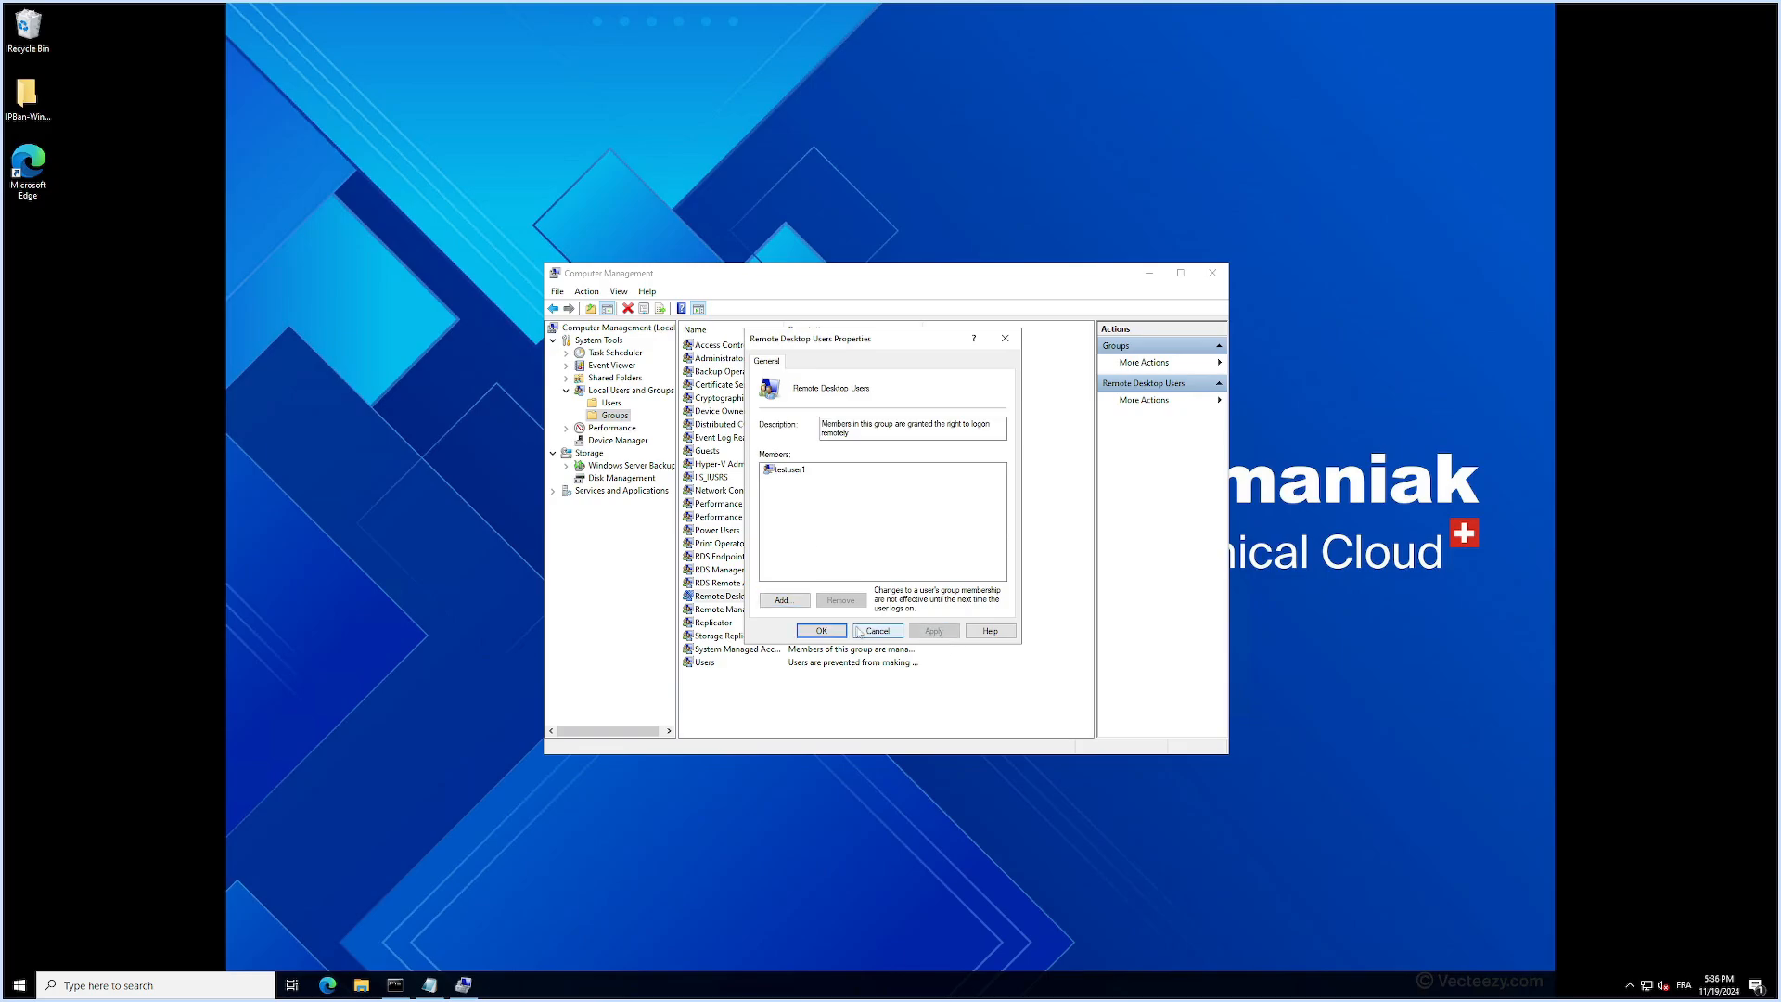
left_click(832, 634)
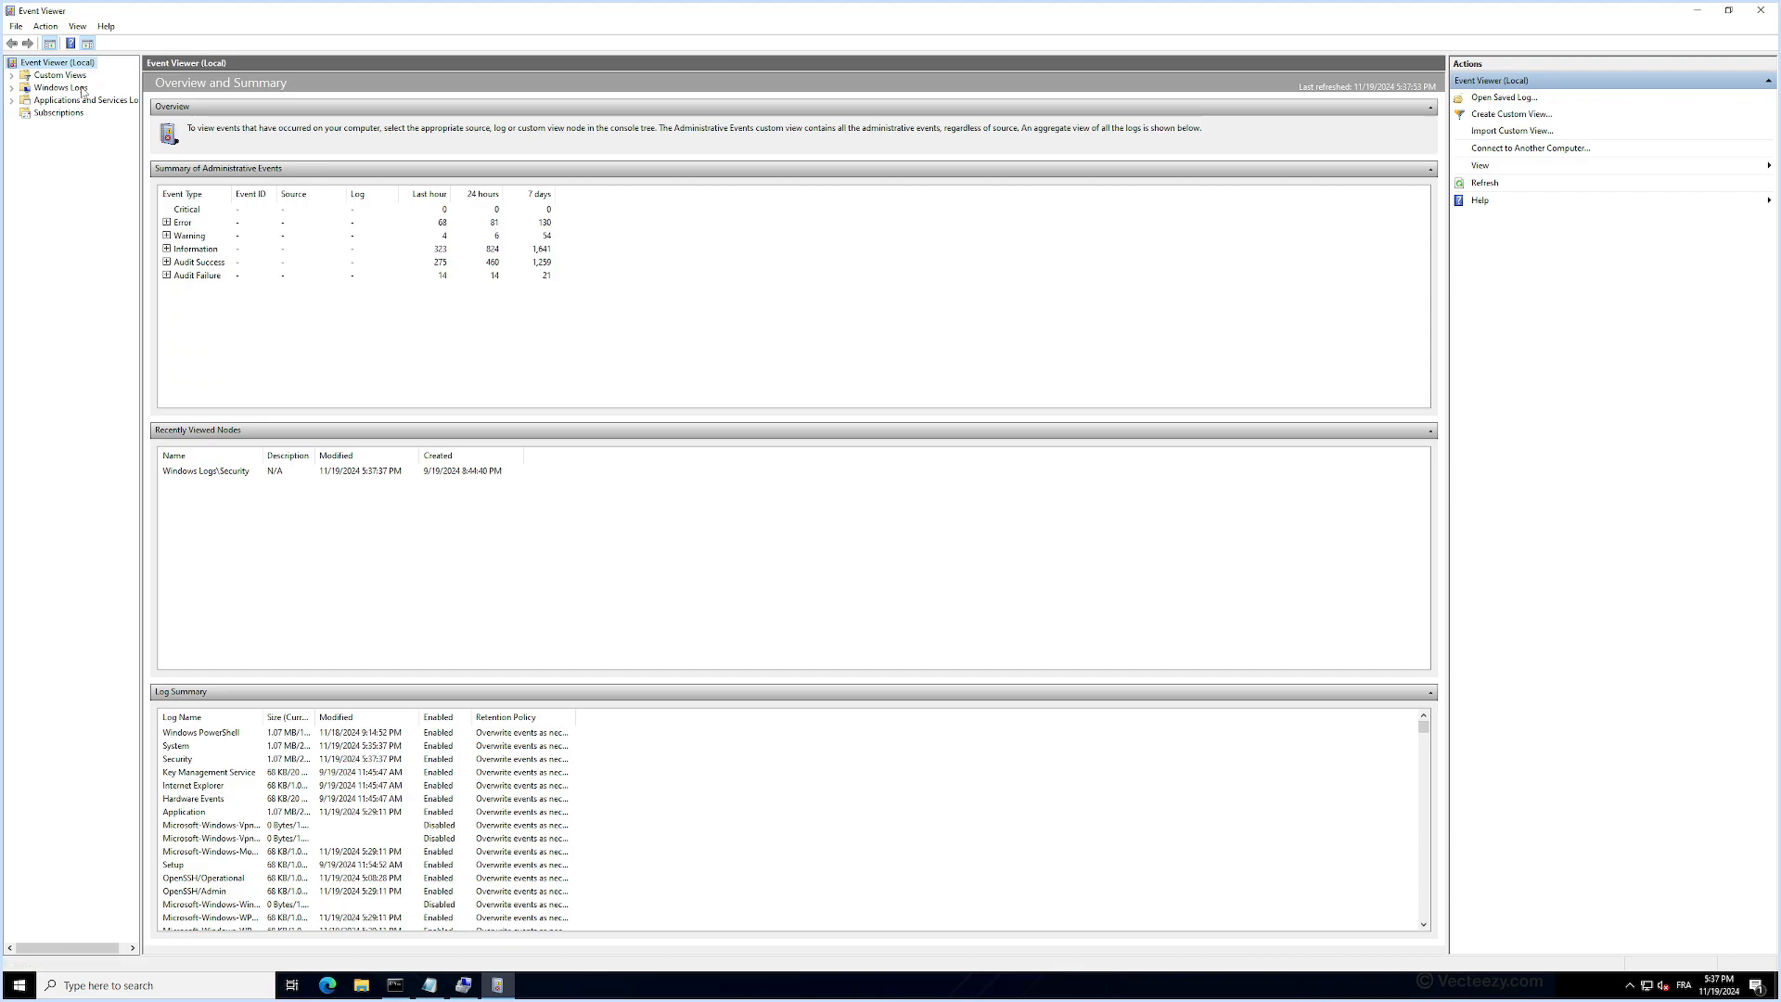
- Switch to Event Viewer and open the Security log under Windows Logs
double_click(83, 90)
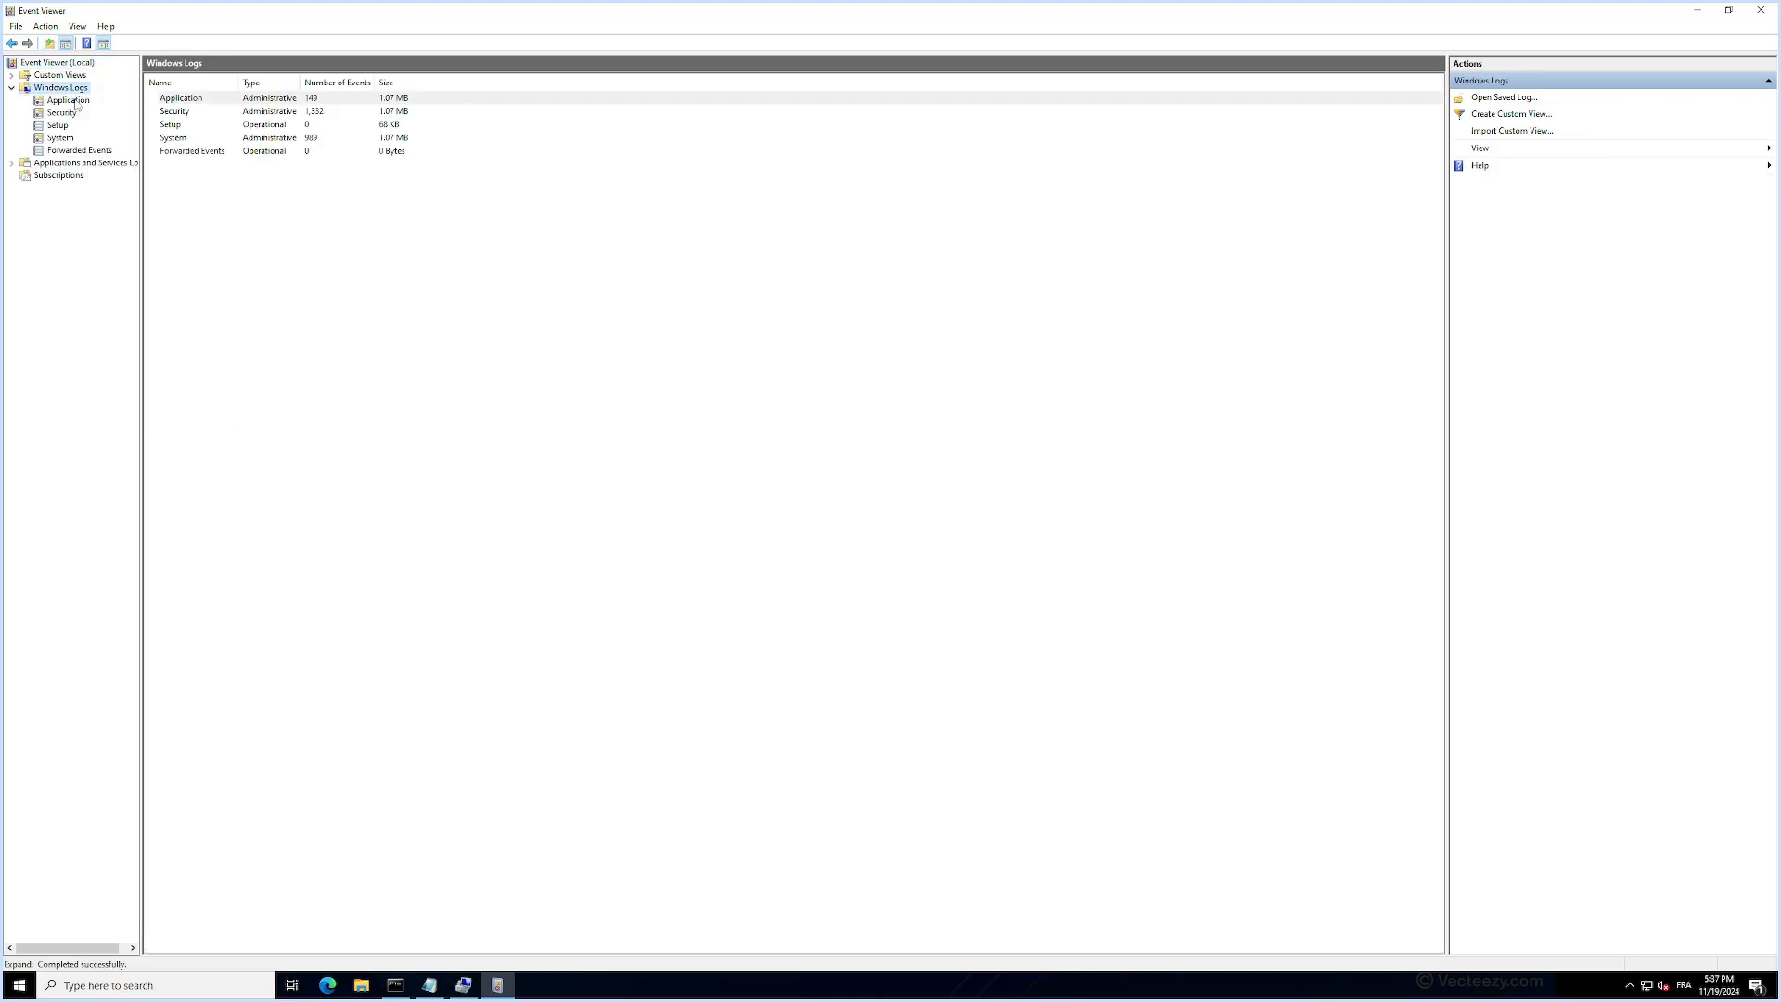
left_click(63, 114)
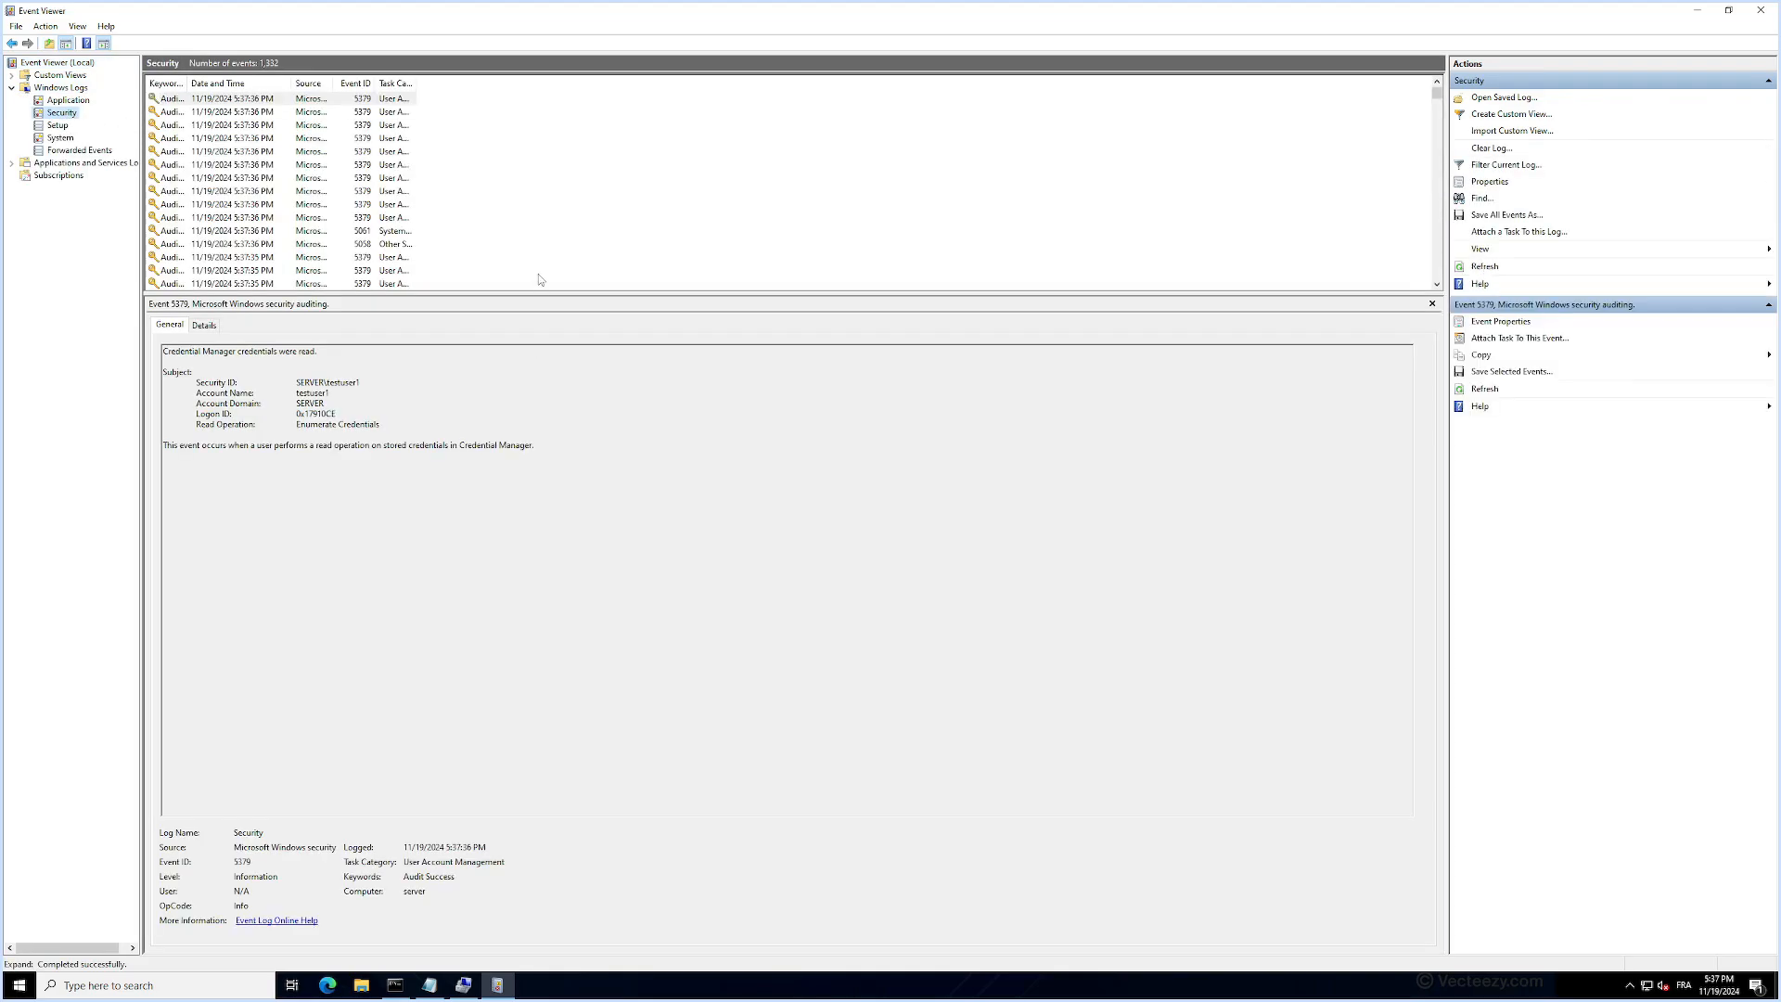
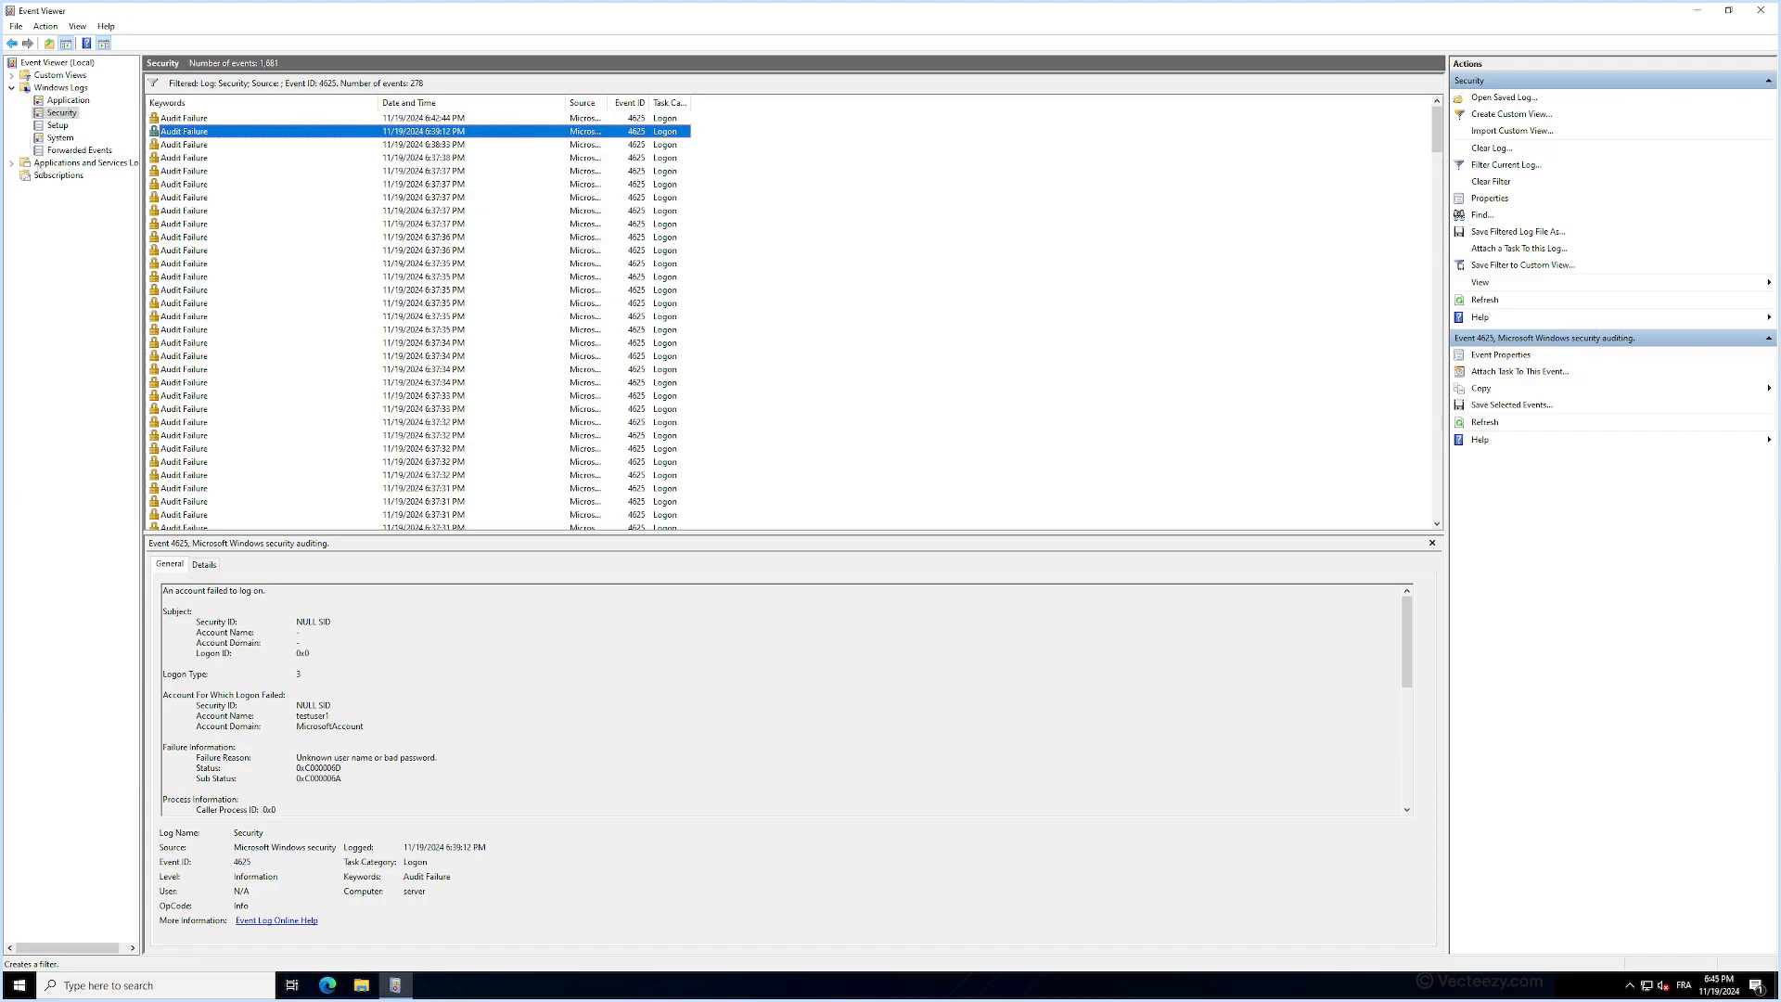
- Go through the Audit Failure events with ID 4625 one by one, examining the account name targeted by each failed logon
left_click(229, 146)
left_click(229, 157)
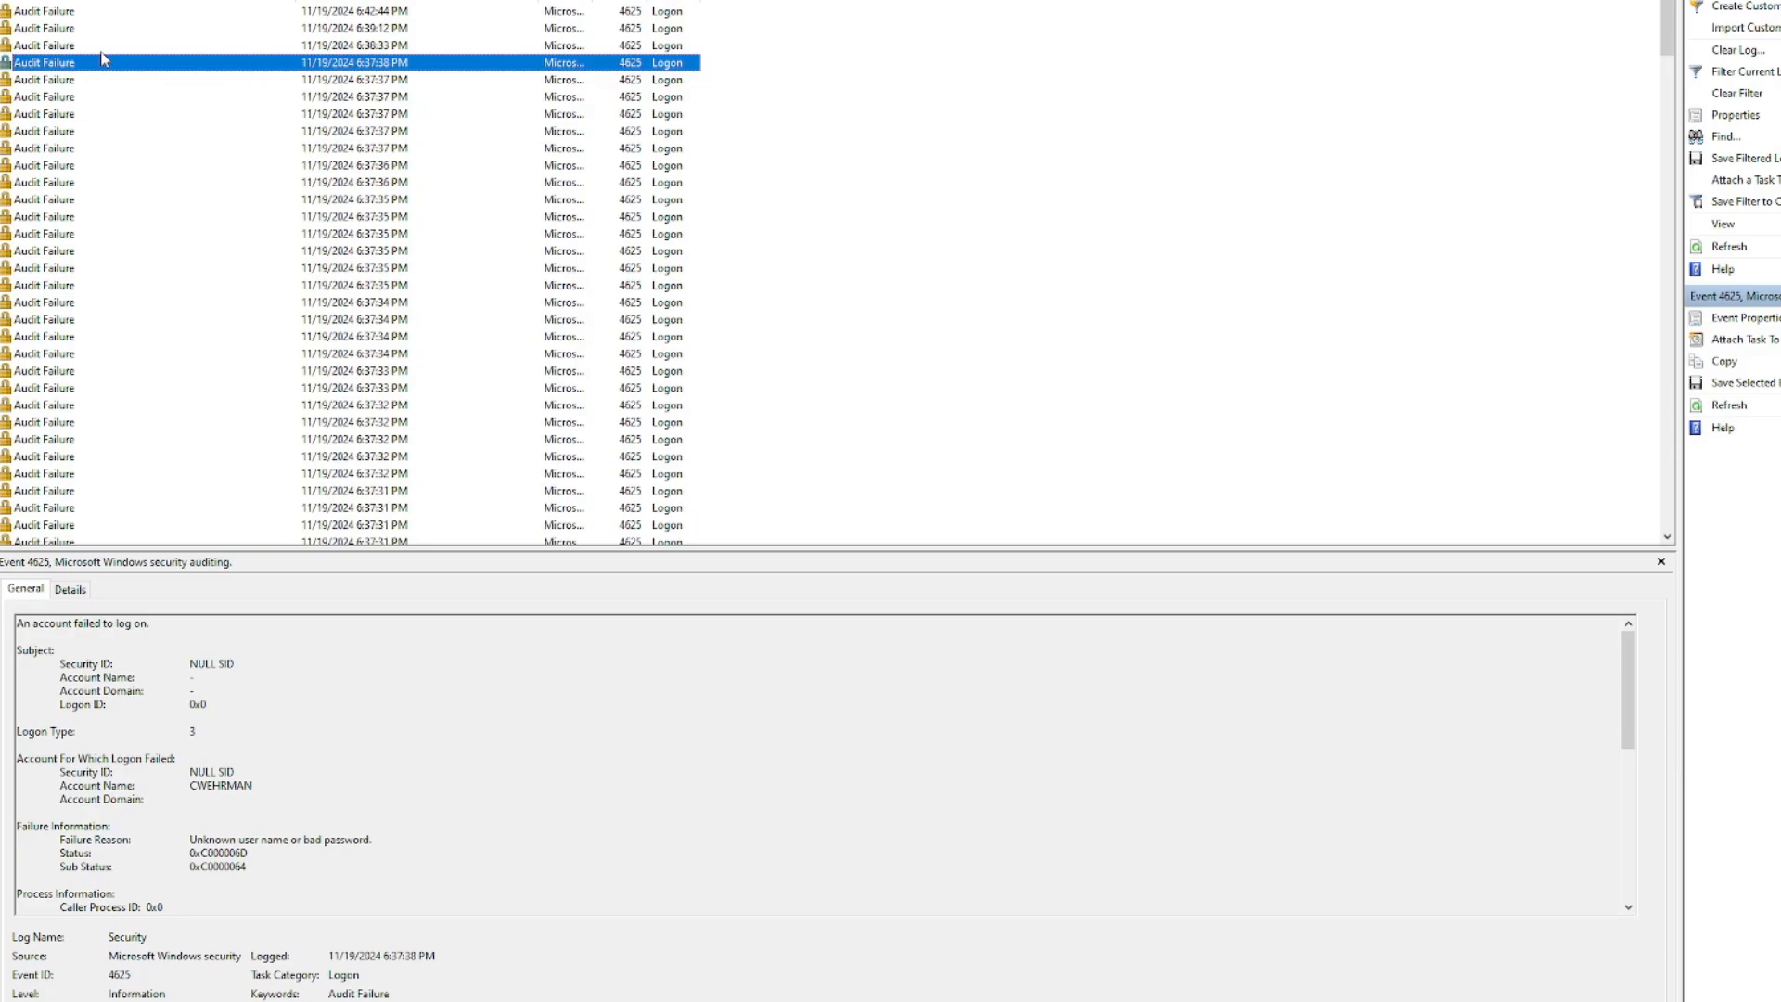
key("Down")
key("Down")
key("Down")
key("Down")
key("Down")
key("Down")
key("Down")
key("Down")
key("Down")
key("Down")
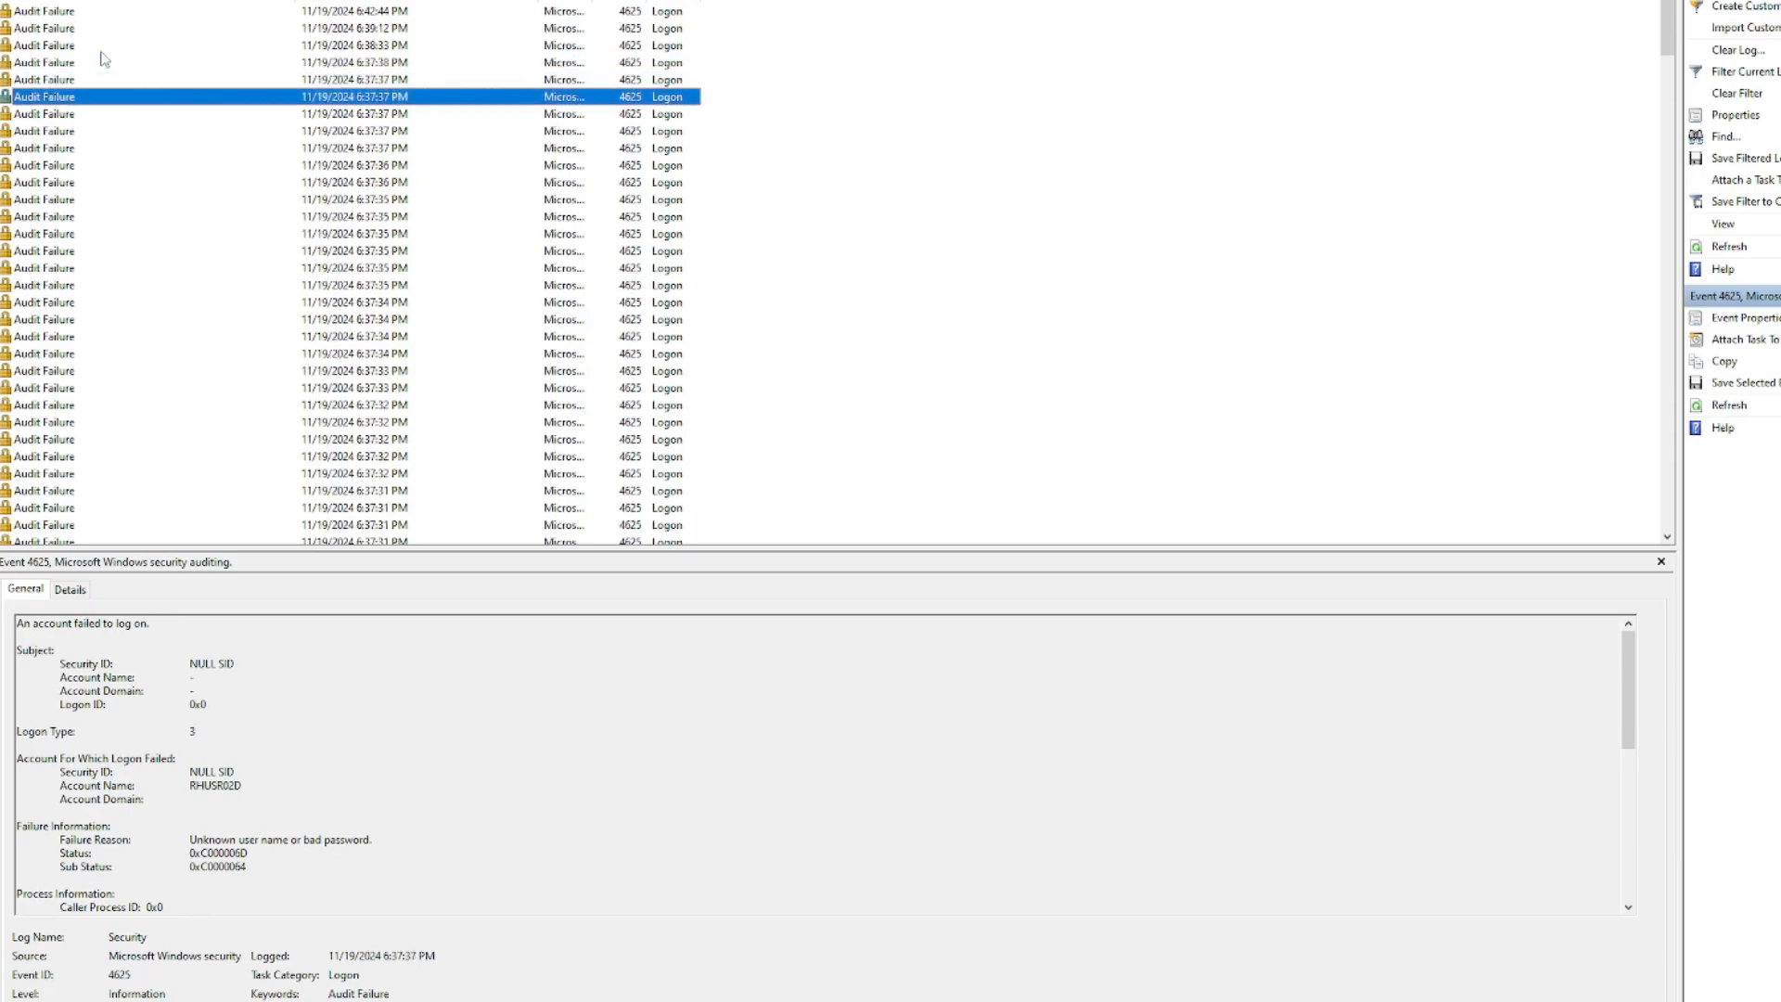
key("Down")
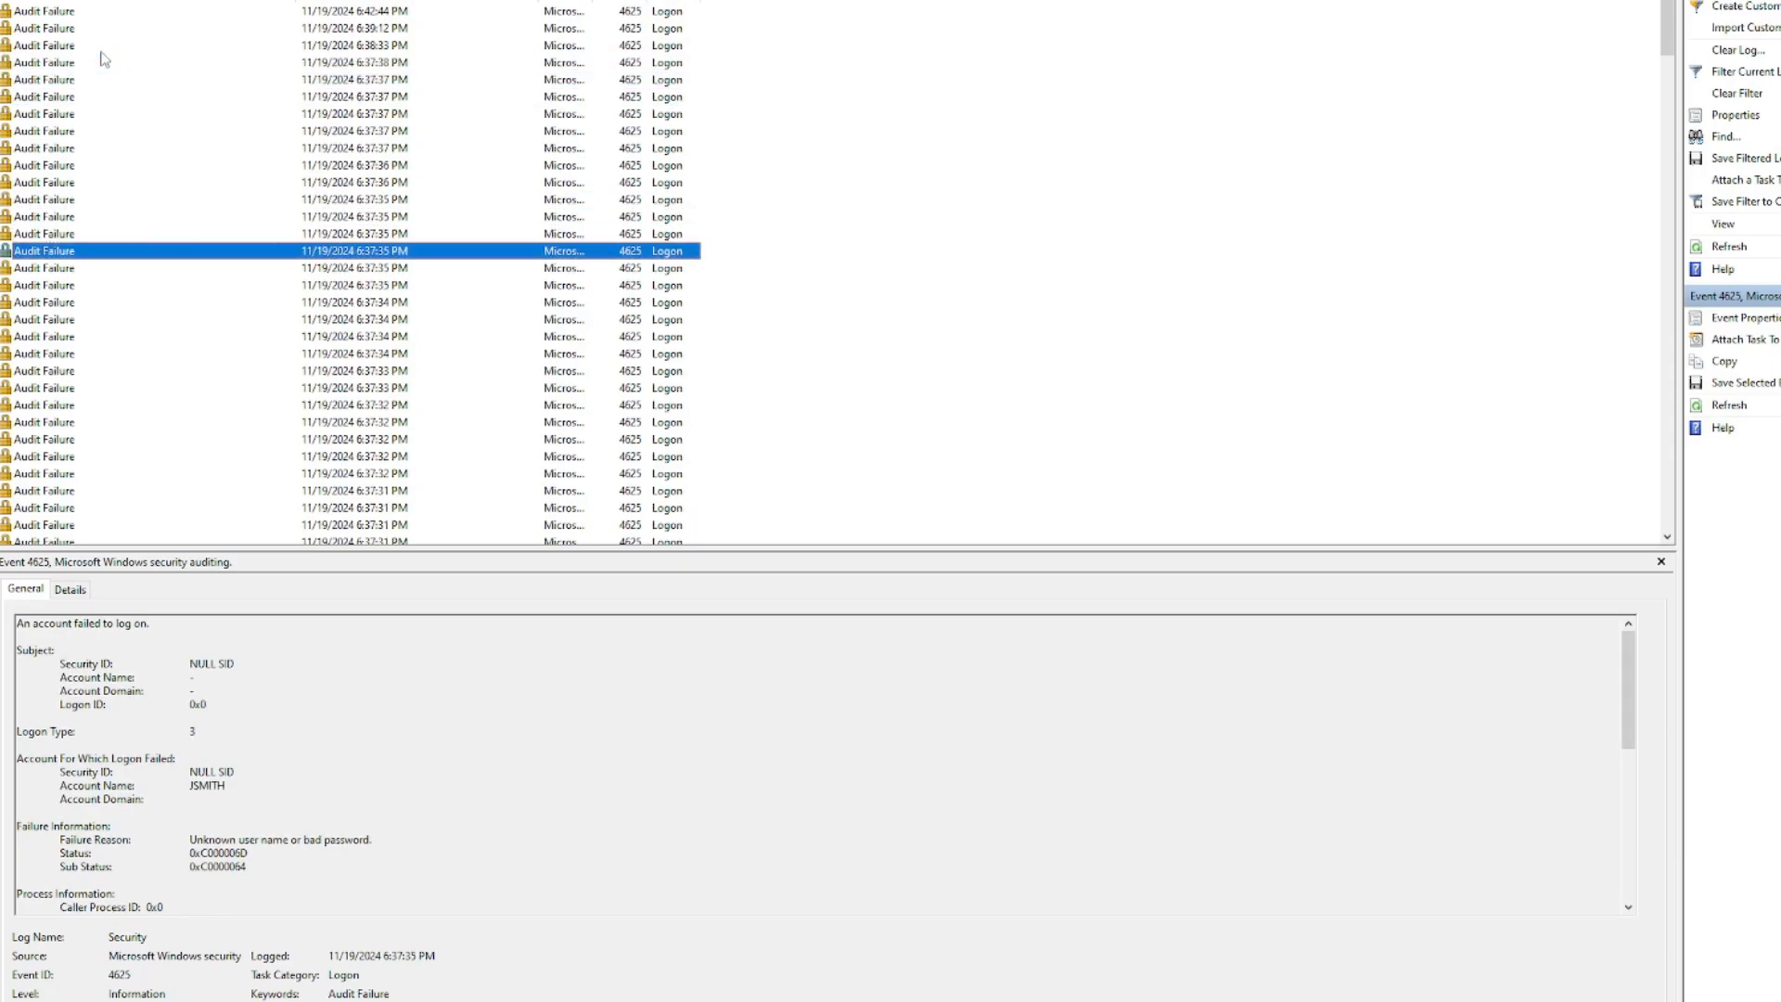
key("Down")
key("Down")
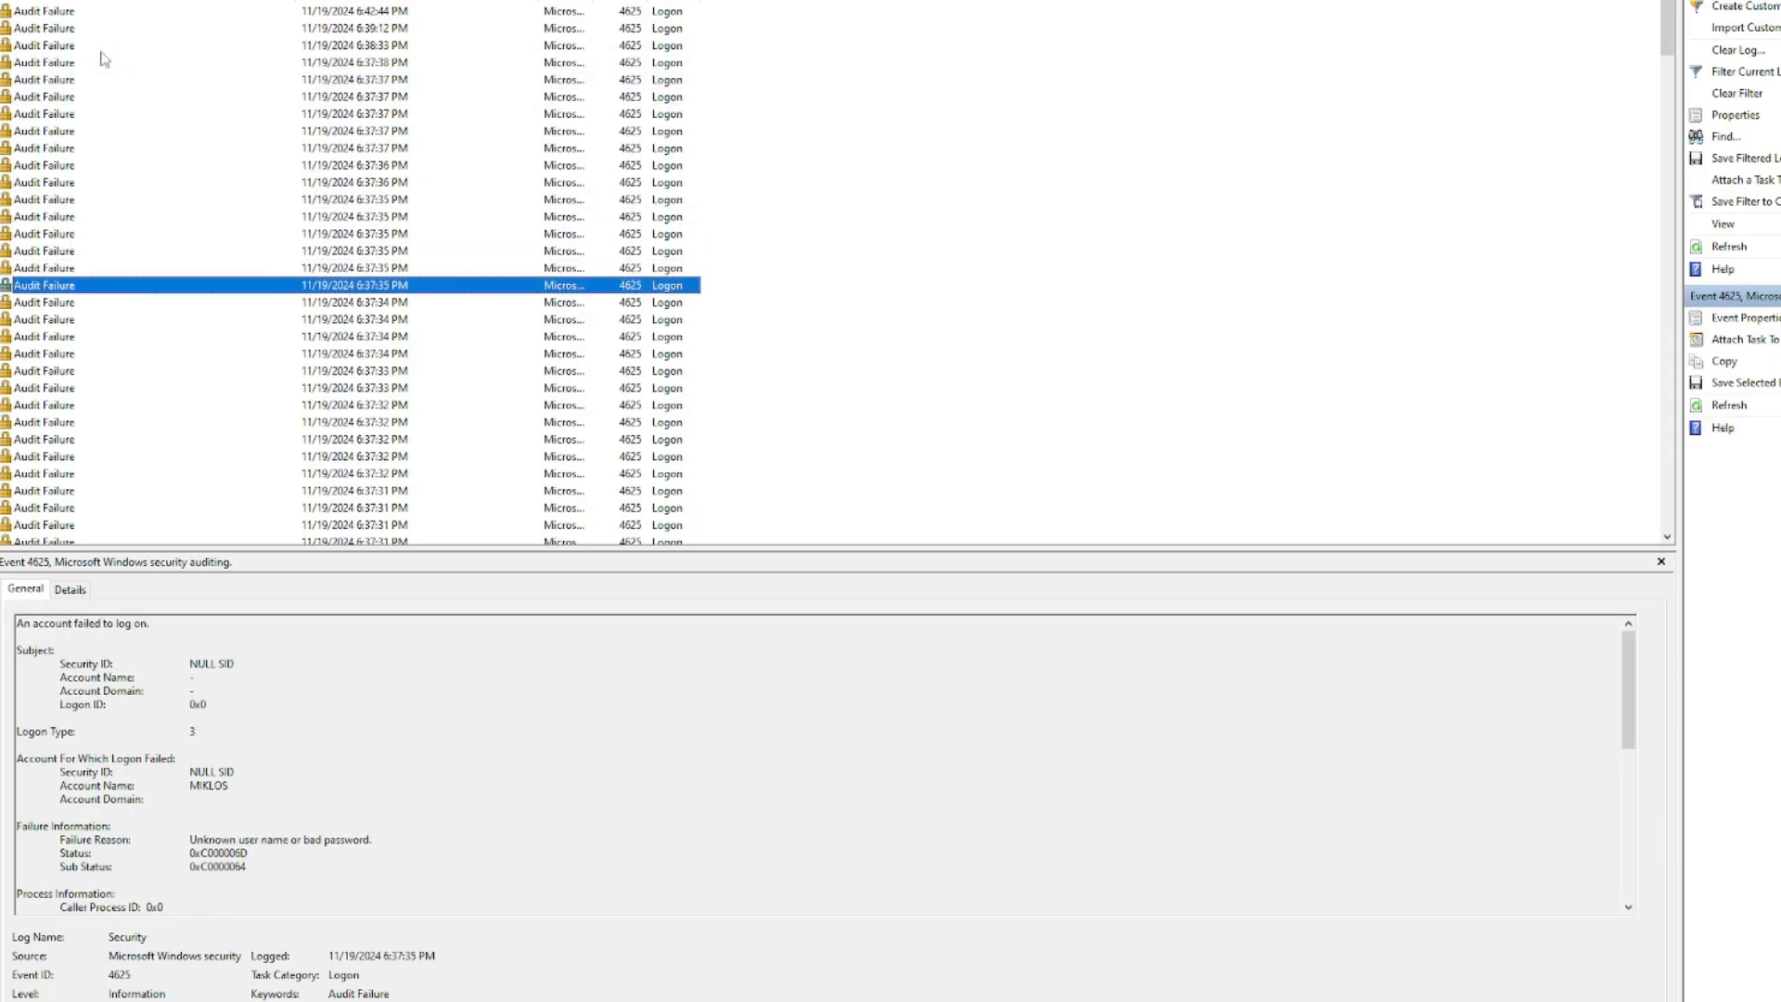
key("Down")
key("Down")
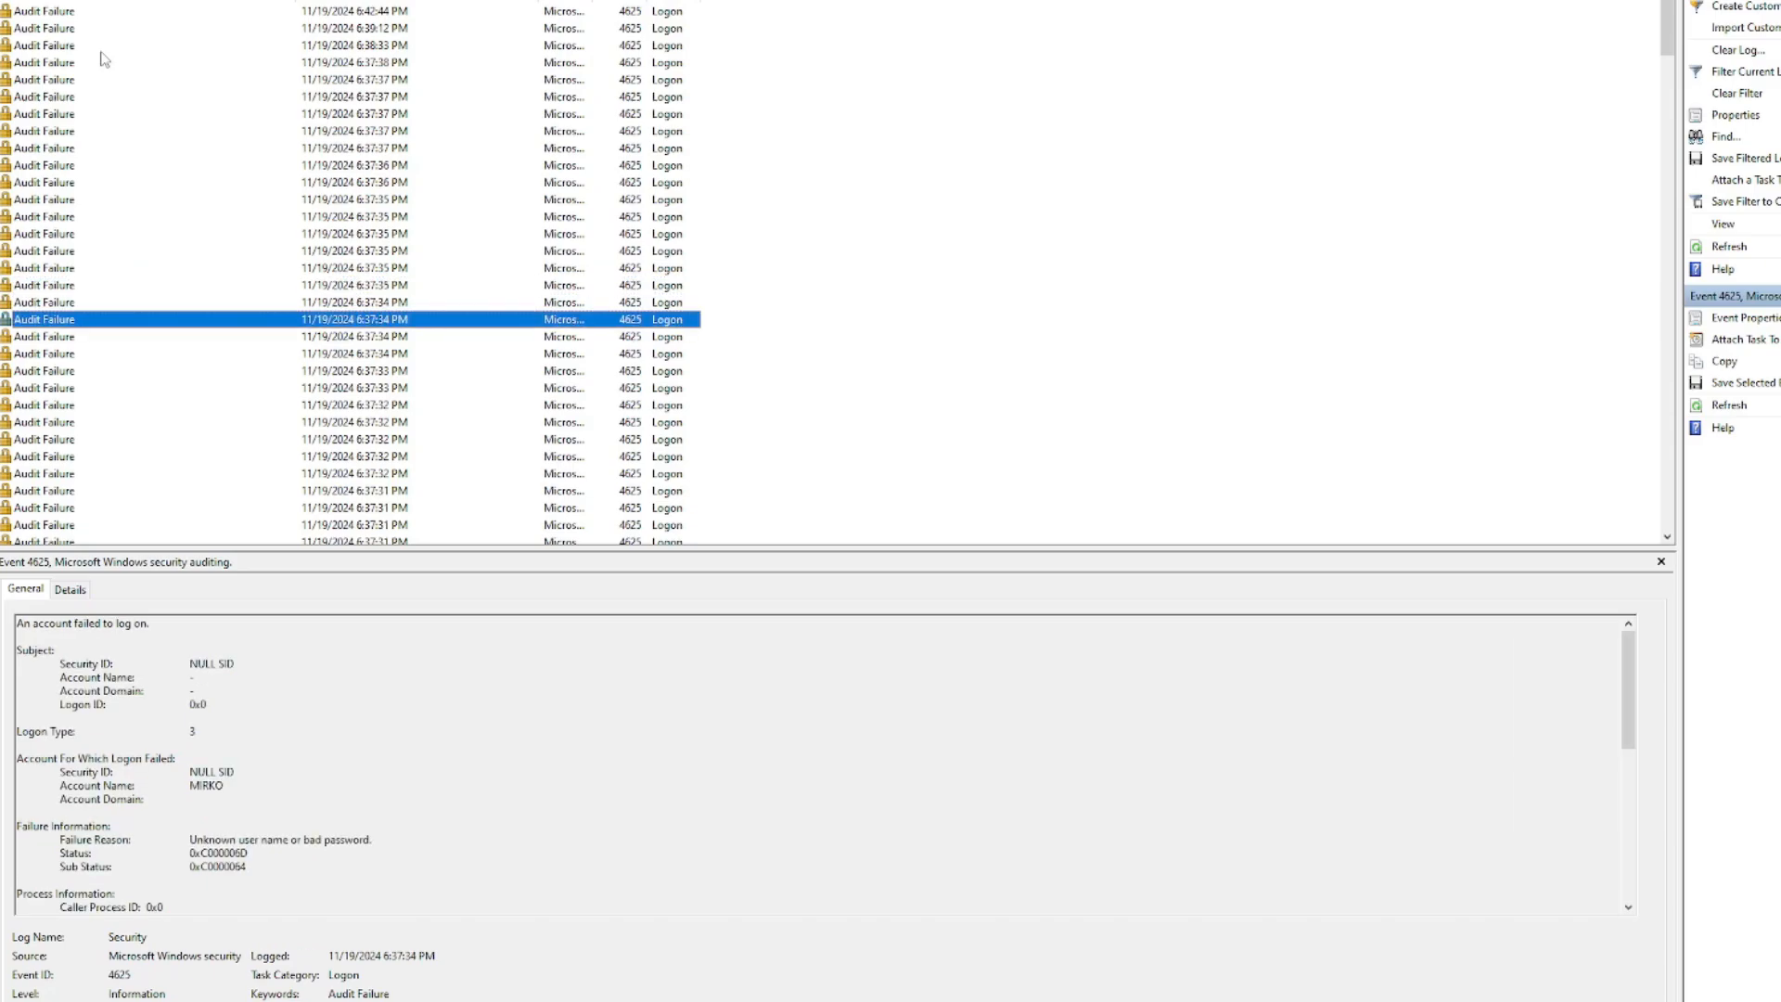
key("Down")
key("Down")
key("Down")
key("Down")
key("Down")
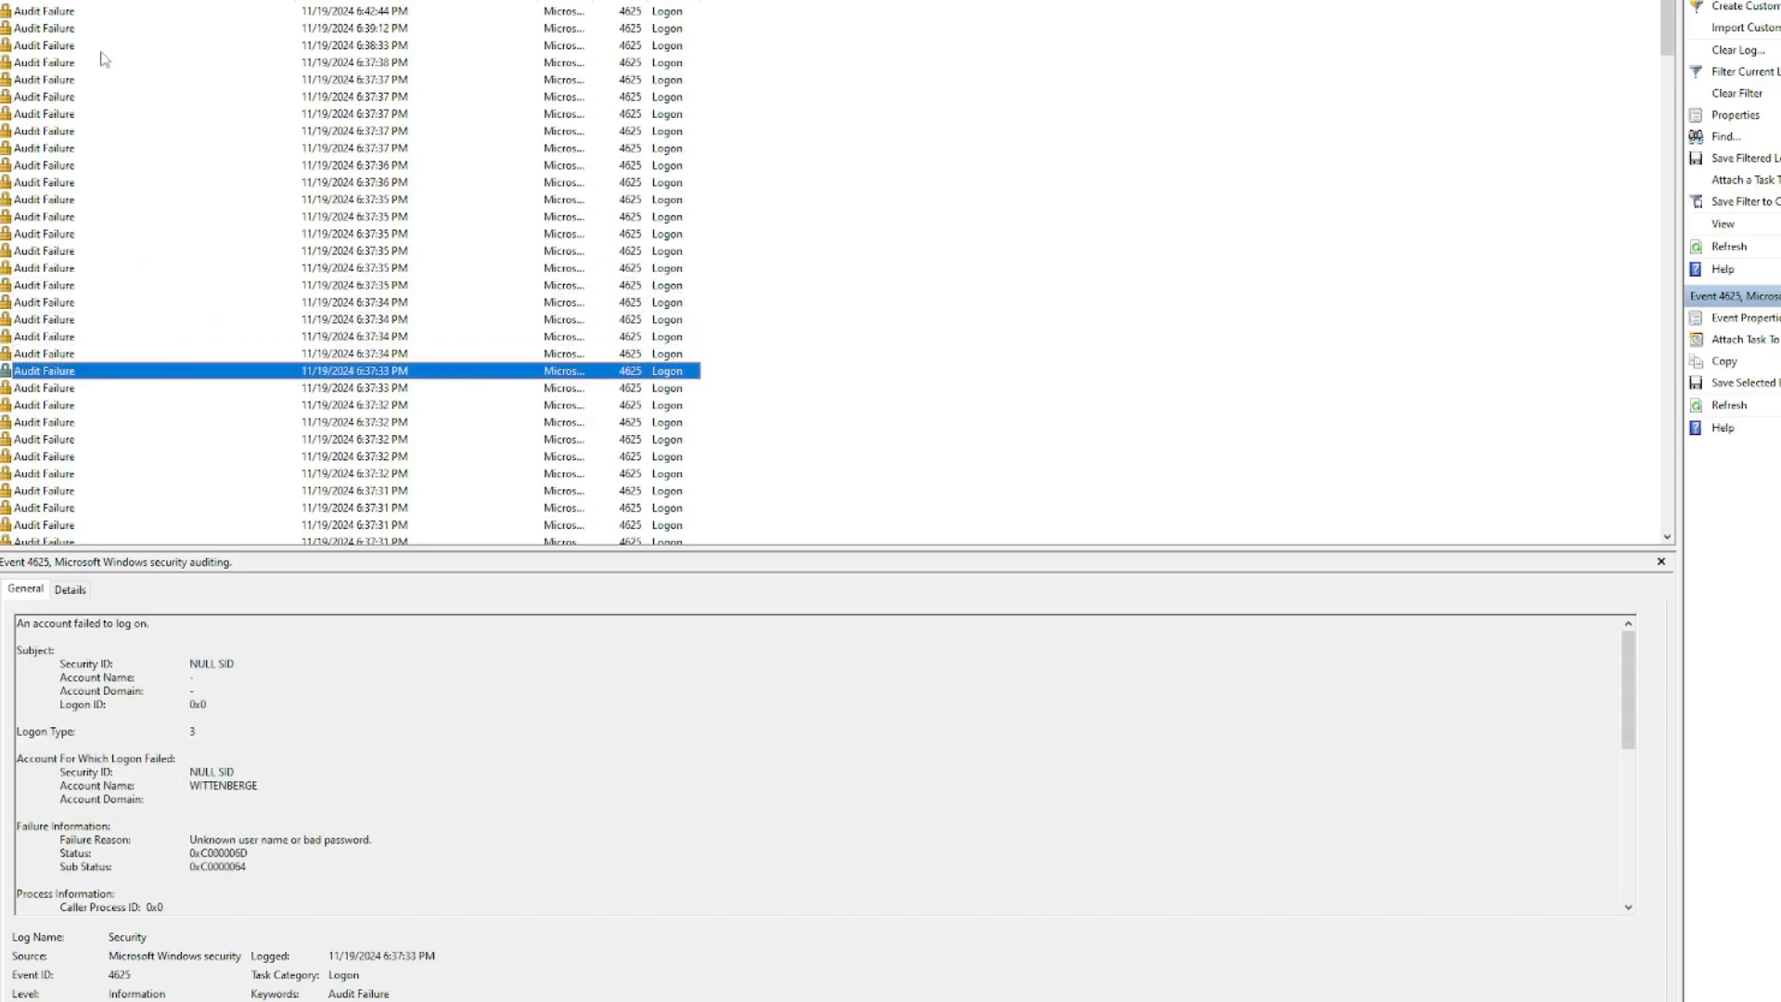
key("Down")
key("Down")
key("Down")
key("Down")
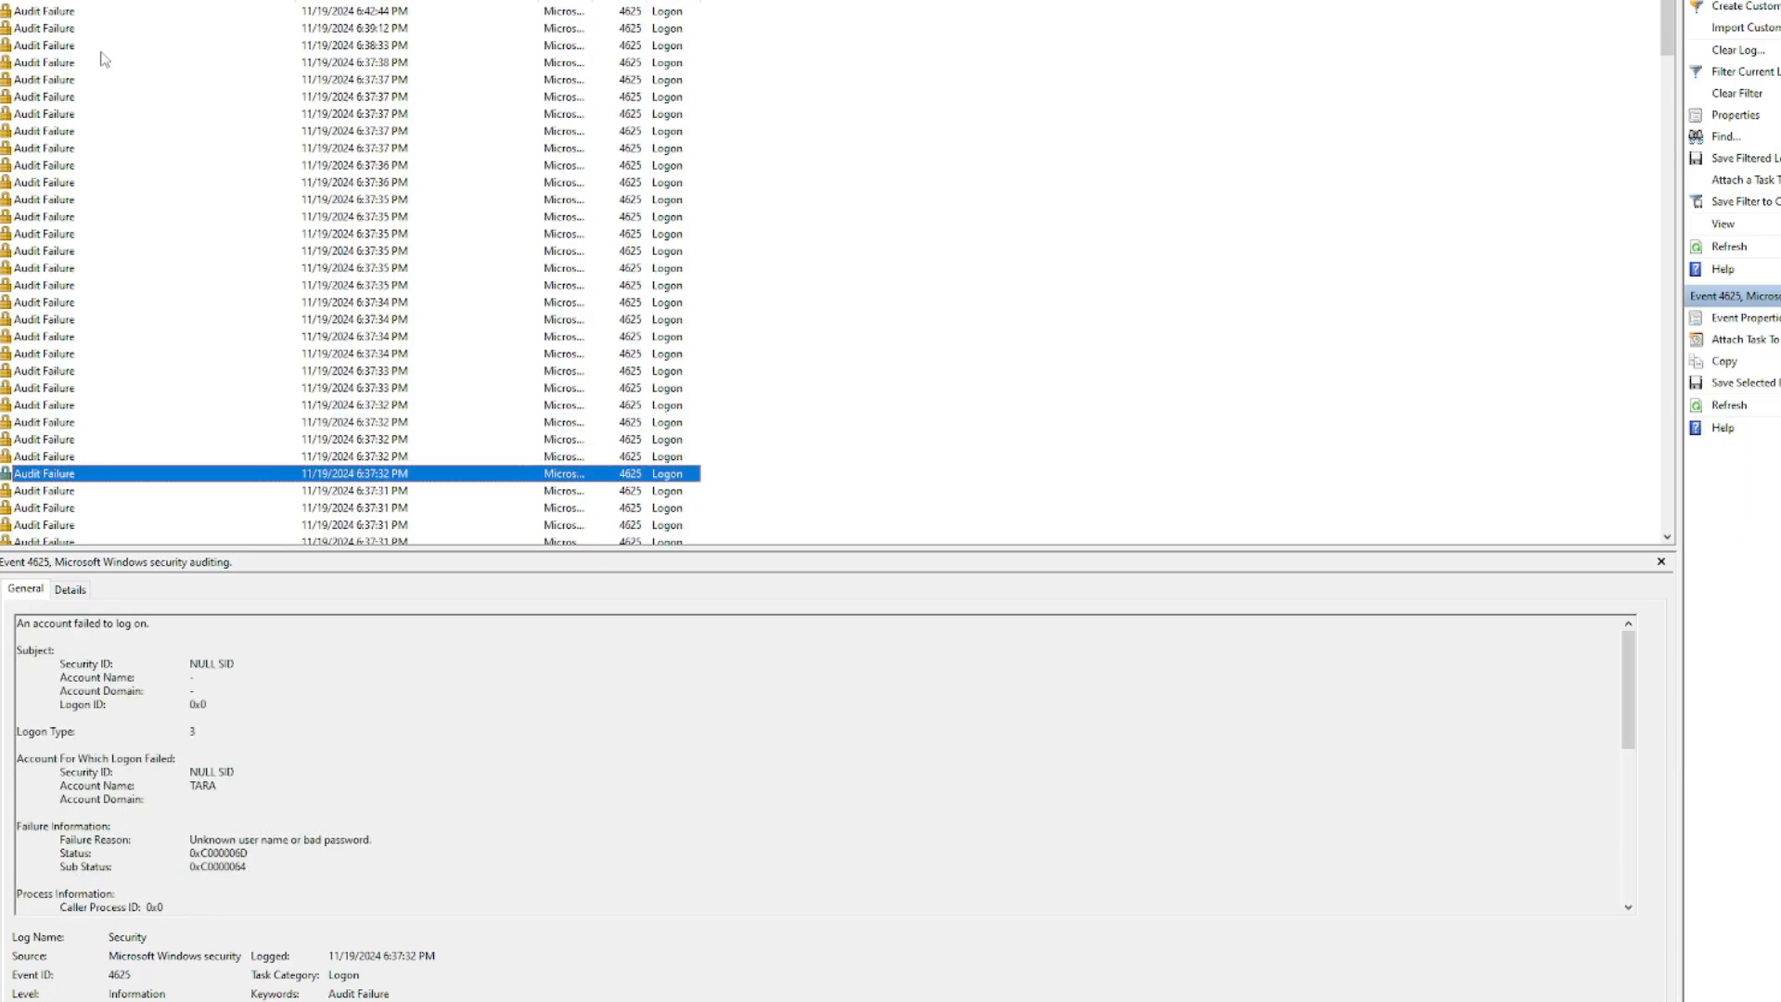
key("Down")
key("Down")
key("Down")
key("Down")
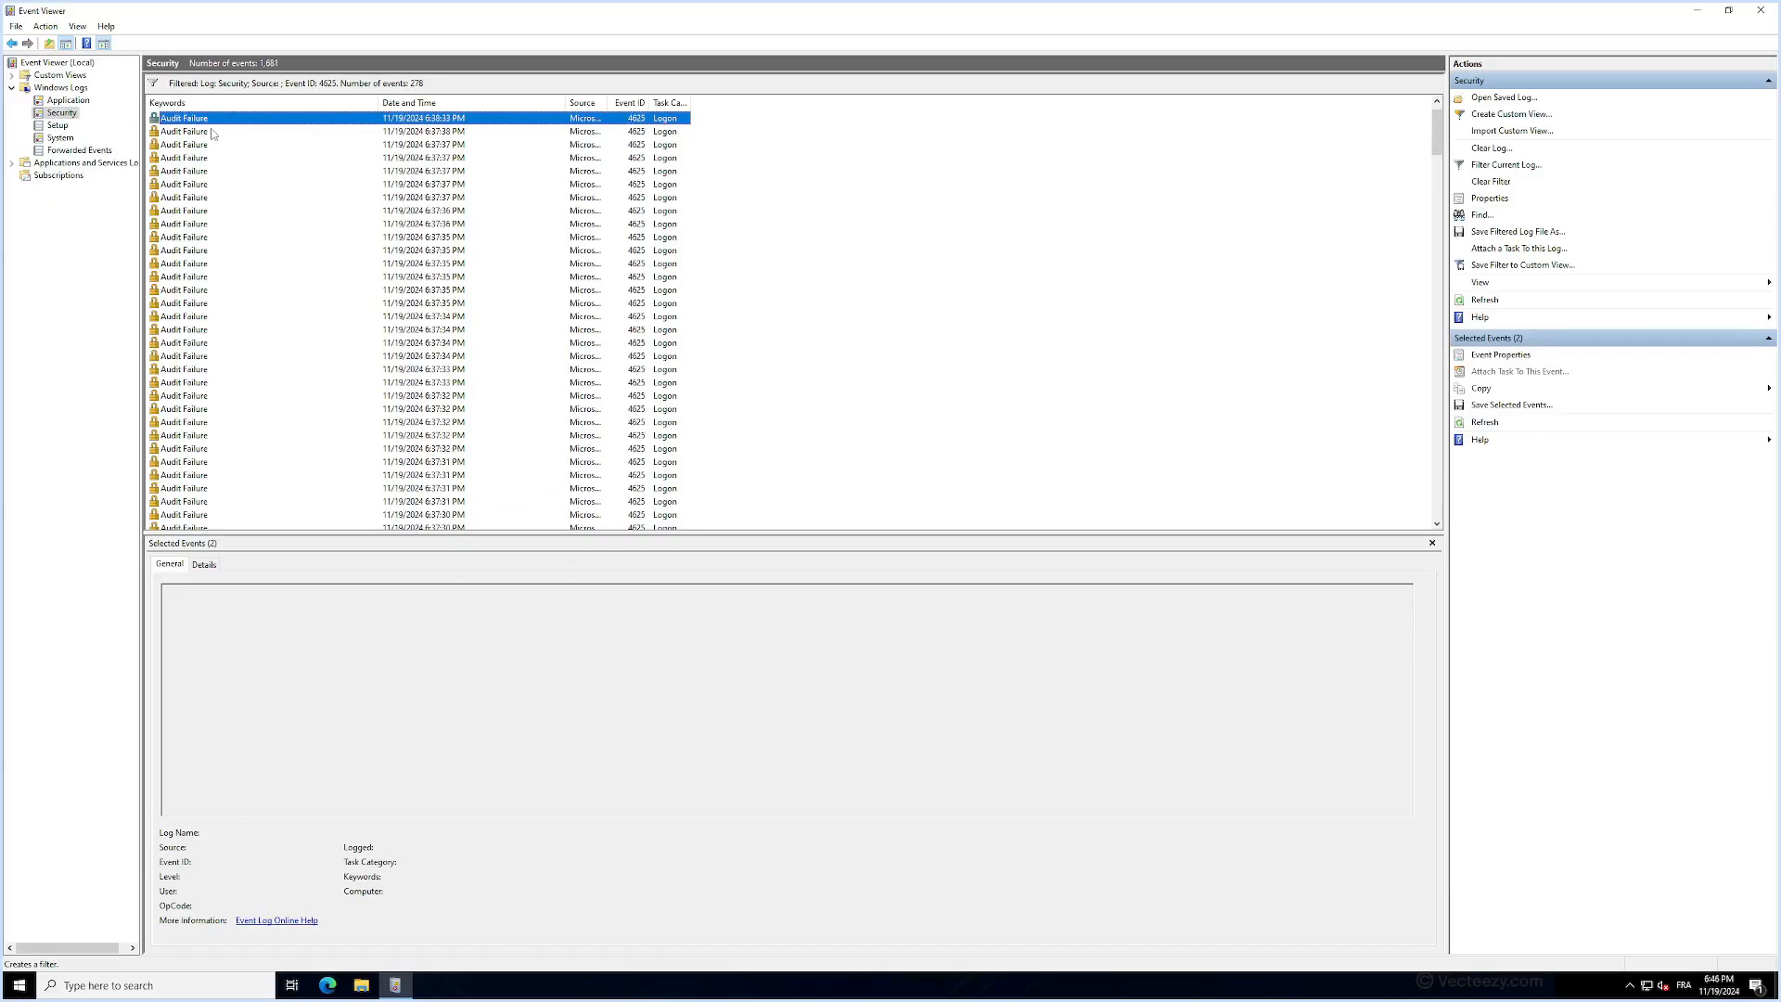
- Switch to Windows Defender Firewall with Advanced Security, locate the IPBan_Block_0 inbound rule, and widen the Remote Address column to read its blocked addresses
left_click(18, 985)
type("fi")
key("Return")
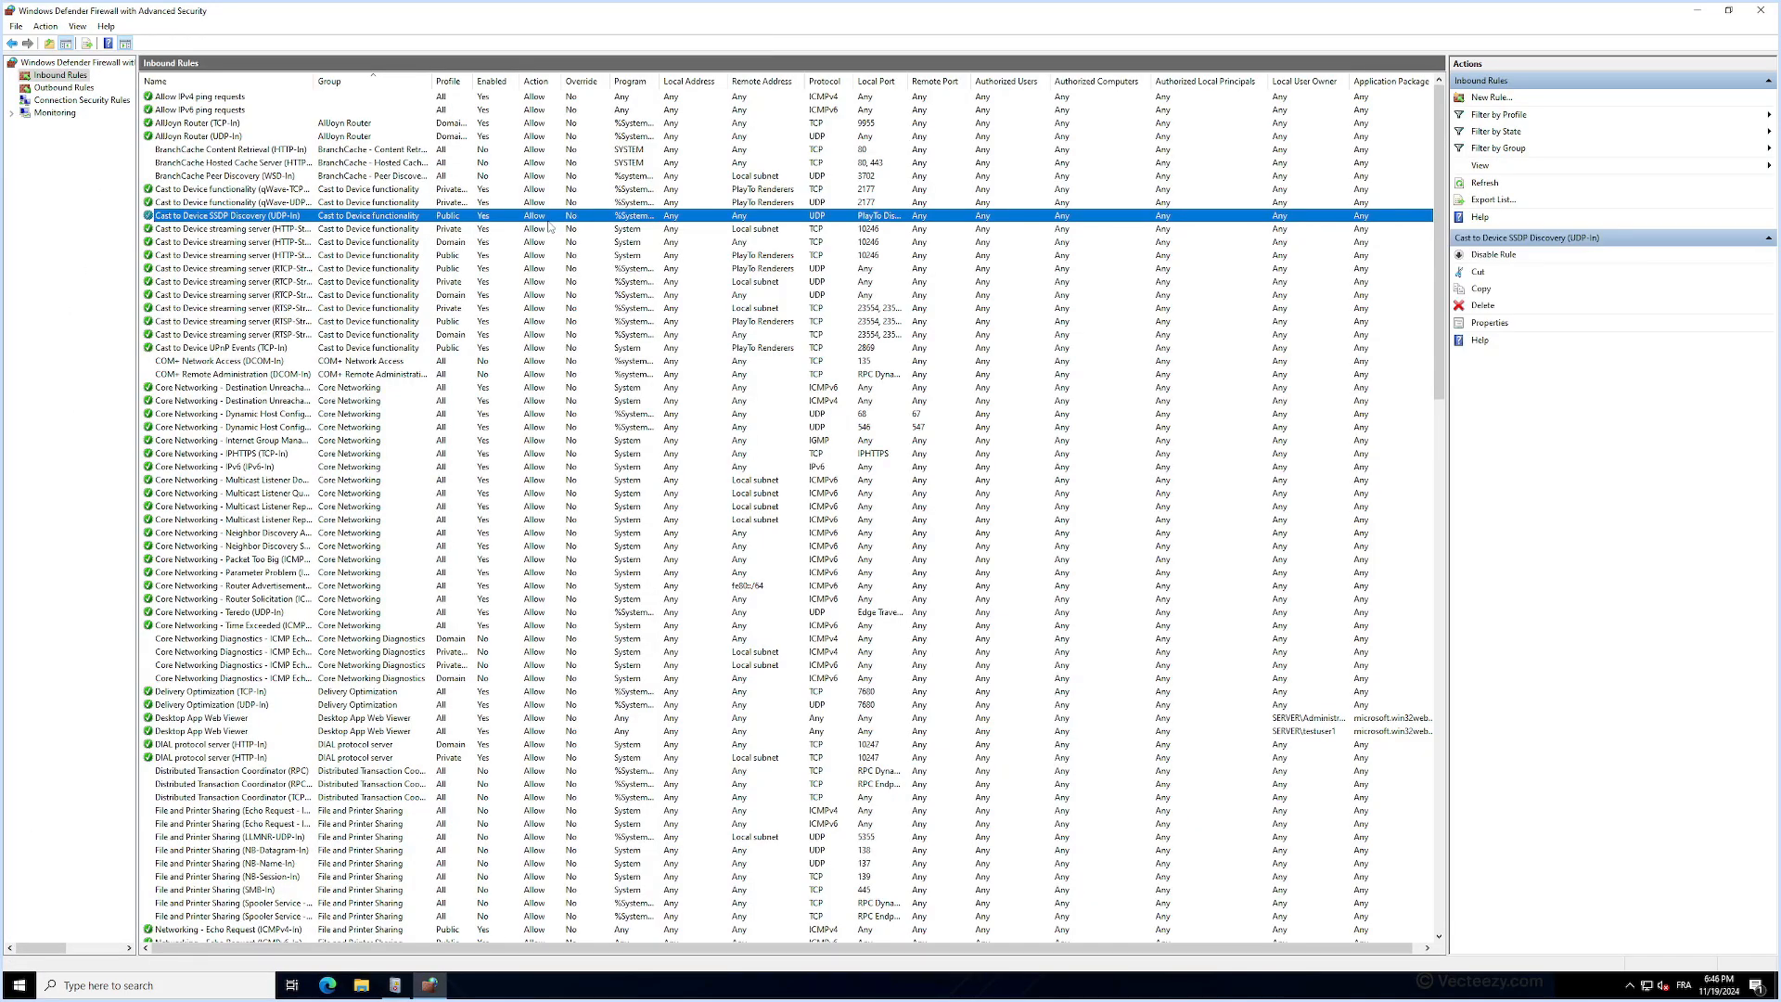
type("ip")
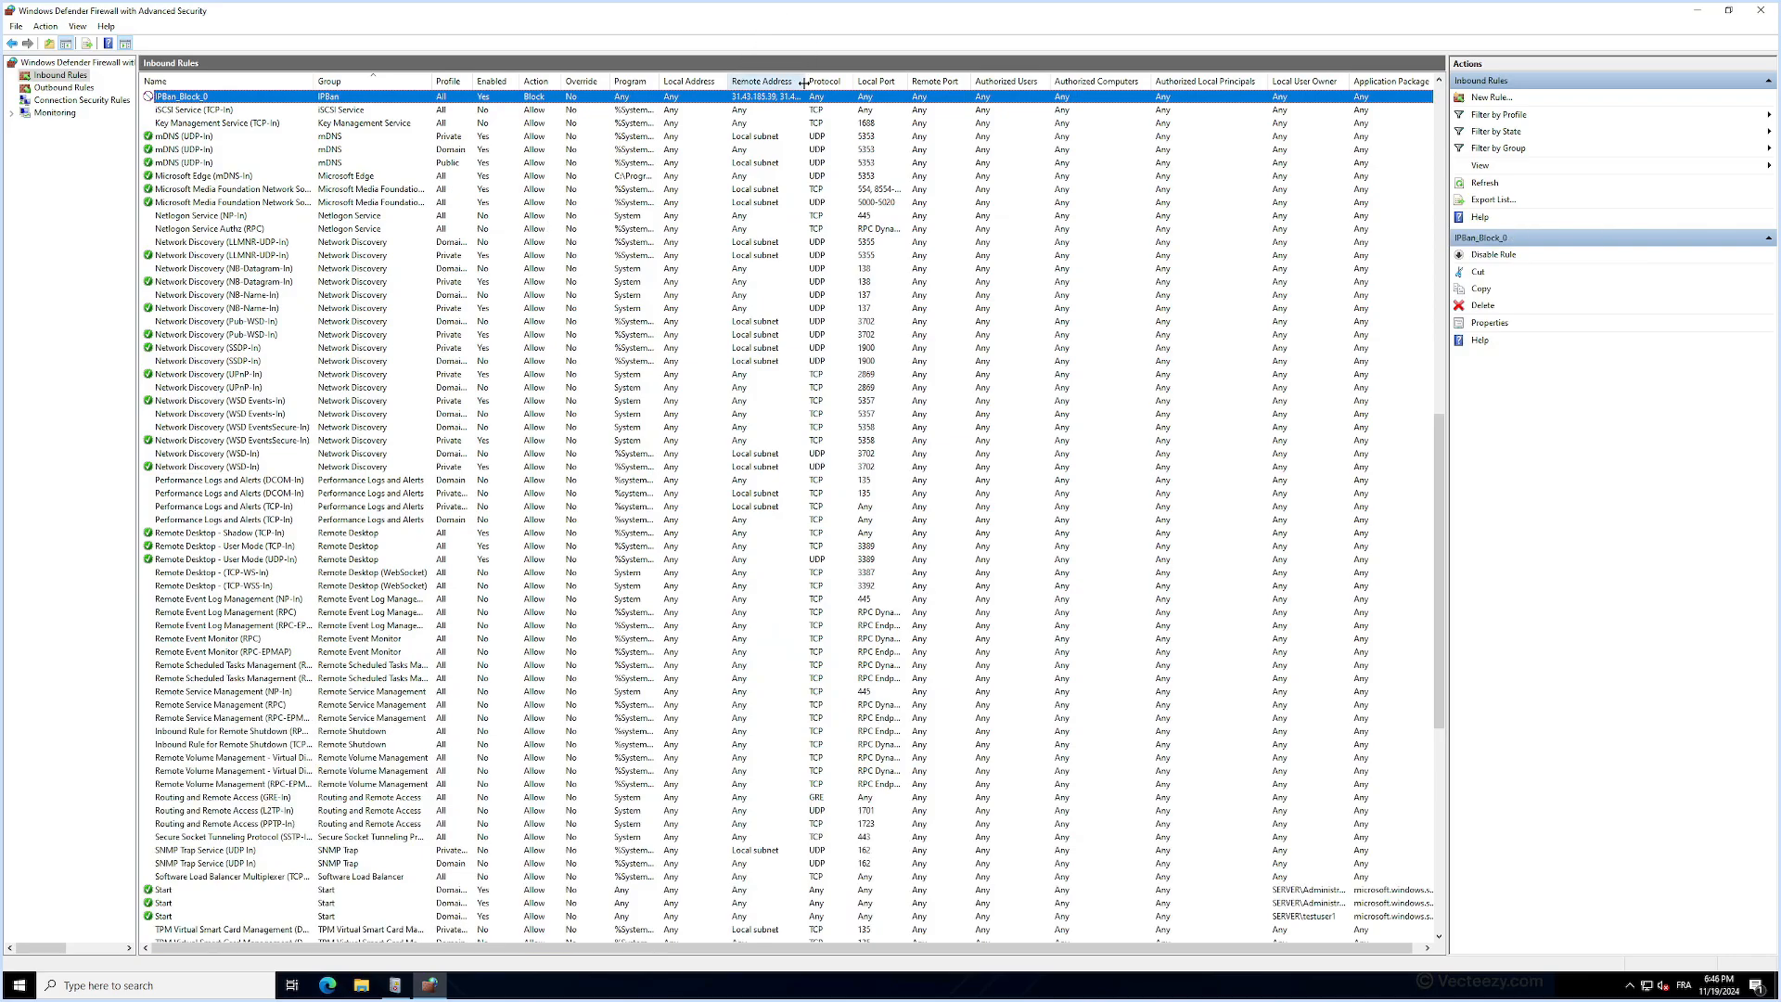
left_click_drag(804, 81, 921, 82)
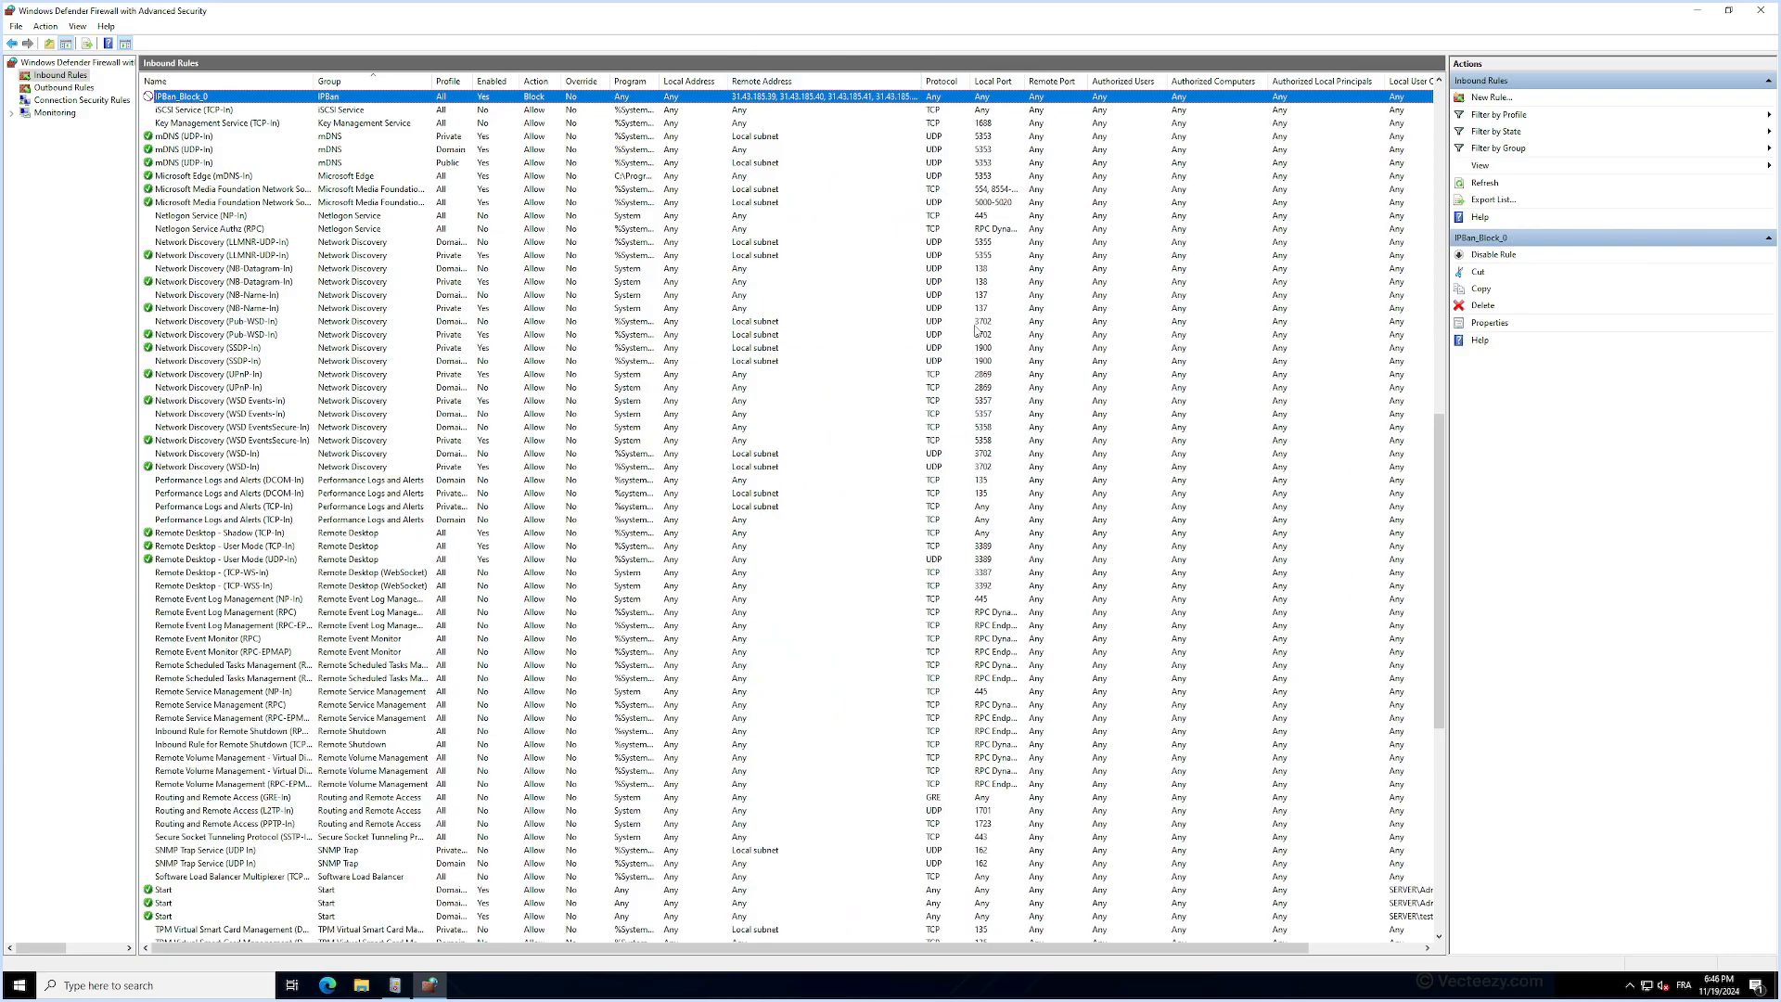